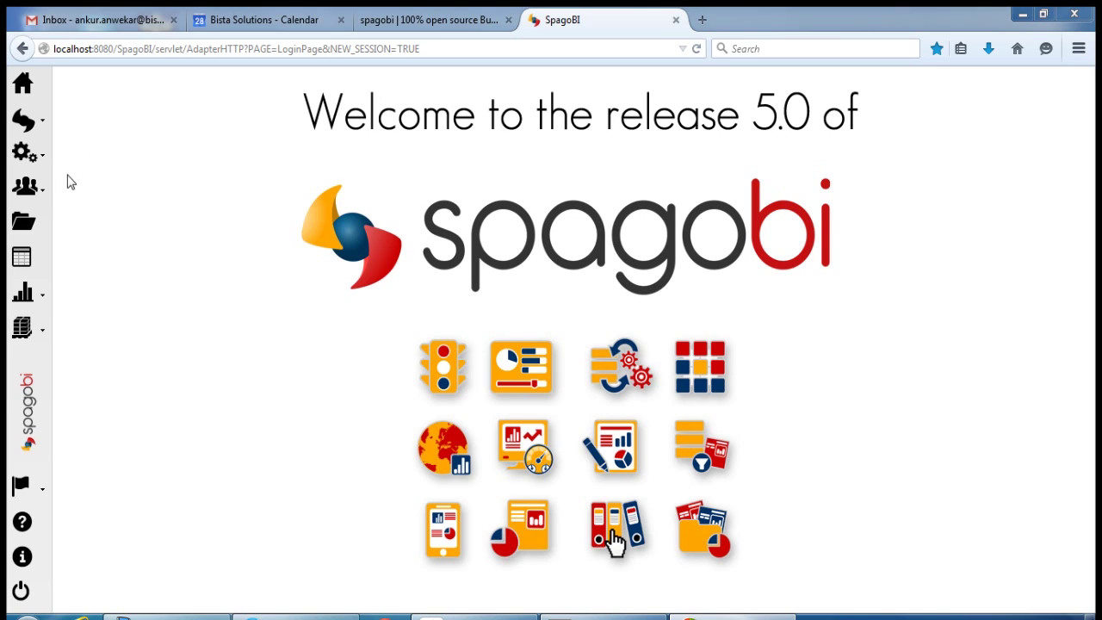
Open data set management, go to the last page of datasets and start a new dataset
{"action": "left_click", "coordinate": [26, 153]}
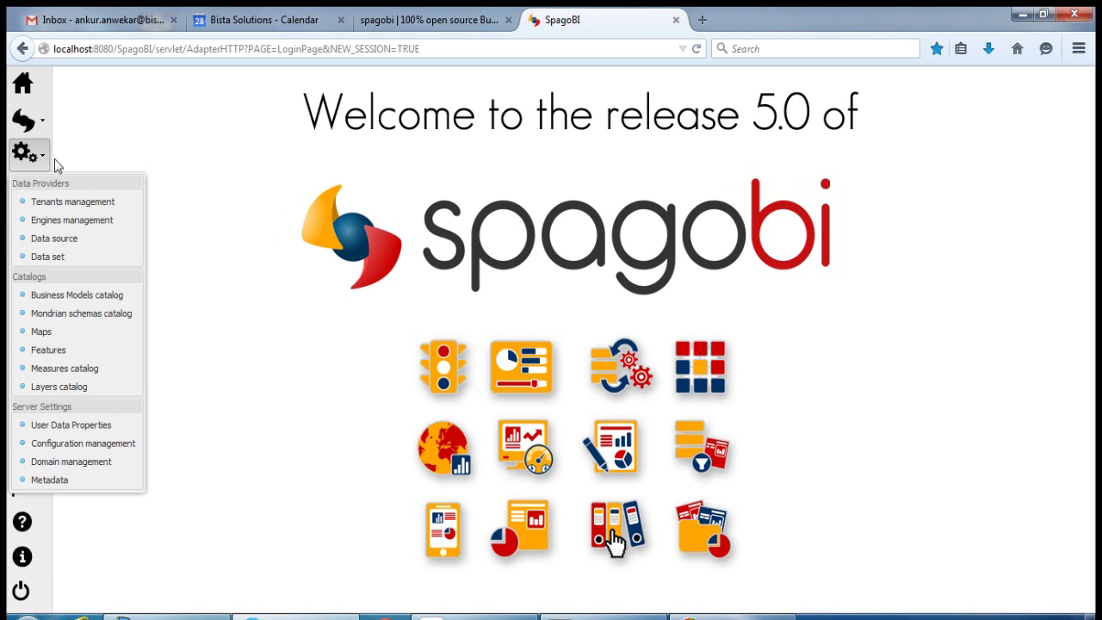
{"action": "left_click", "coordinate": [48, 256]}
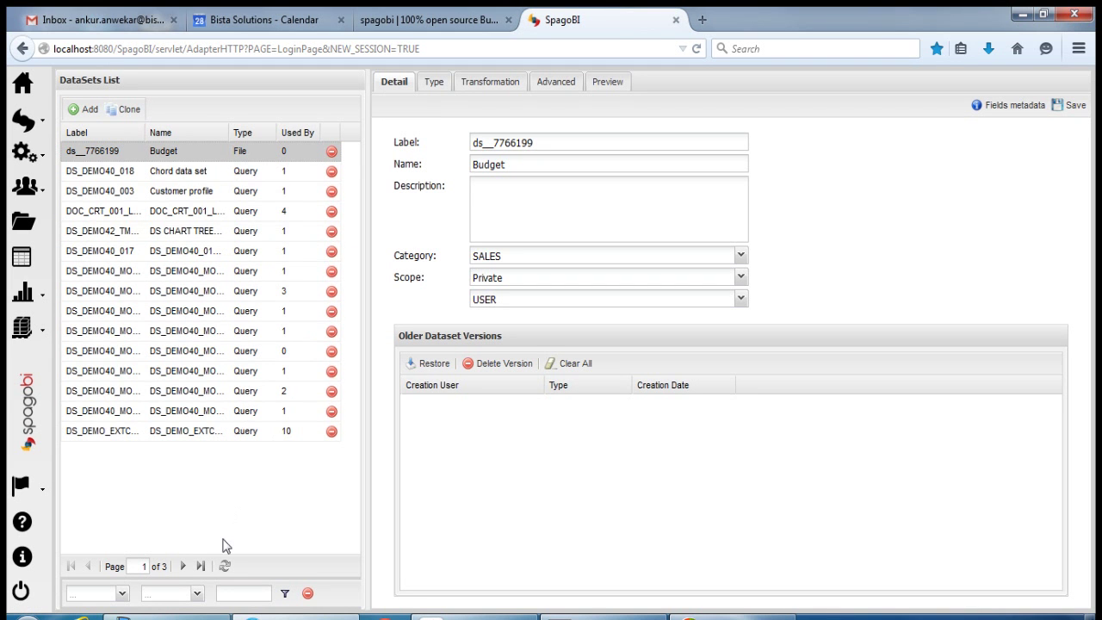
{"action": "left_click", "coordinate": [183, 567]}
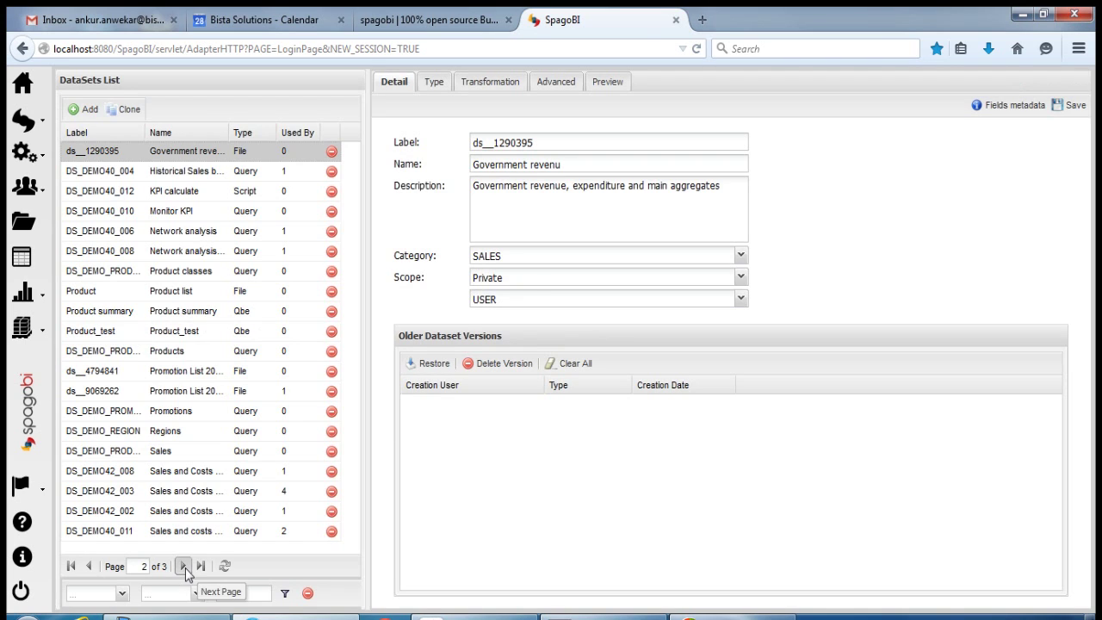
{"action": "left_click", "coordinate": [183, 567]}
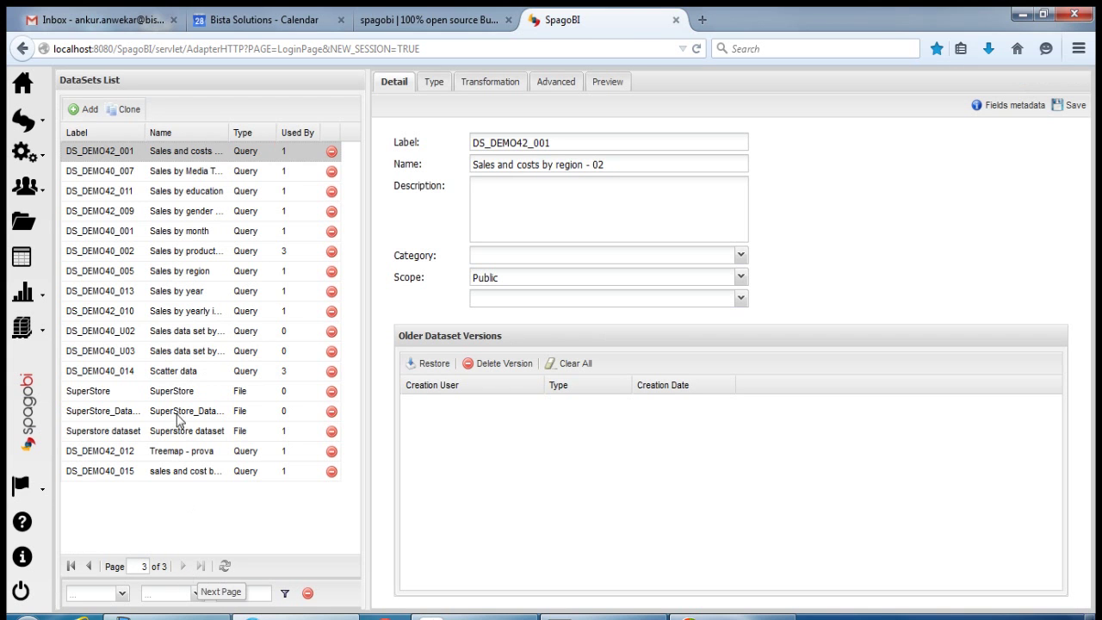
{"action": "left_click", "coordinate": [79, 110]}
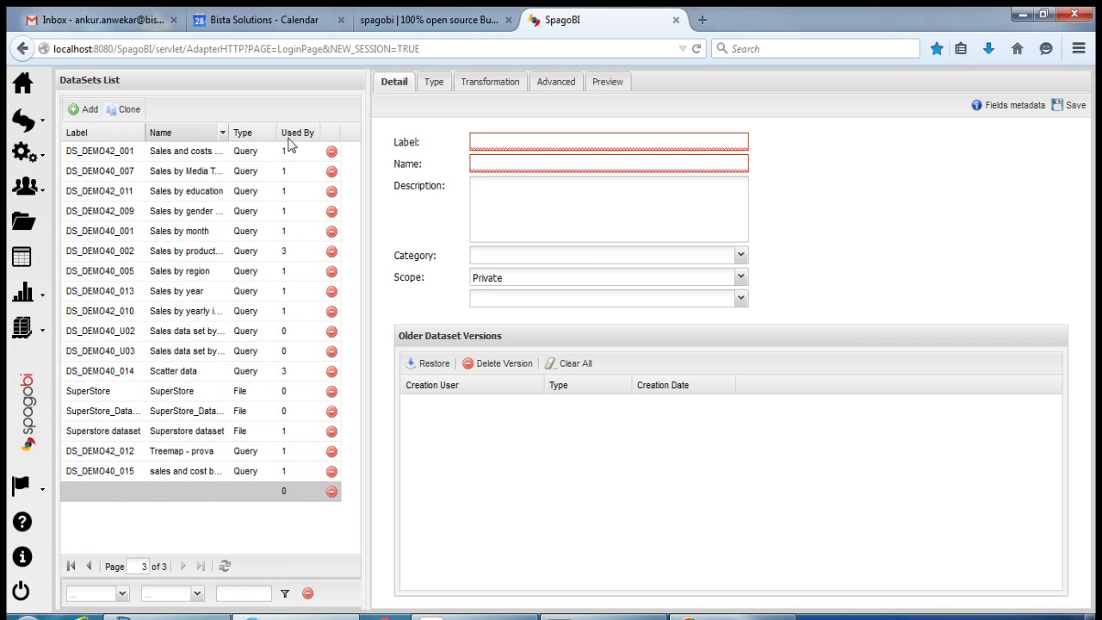
Enter SuperStore_Demo_Analysis as the dataset label, name and description
{"action": "left_click", "coordinate": [482, 144]}
{"action": "type", "text": "SuperStore_Demo"}
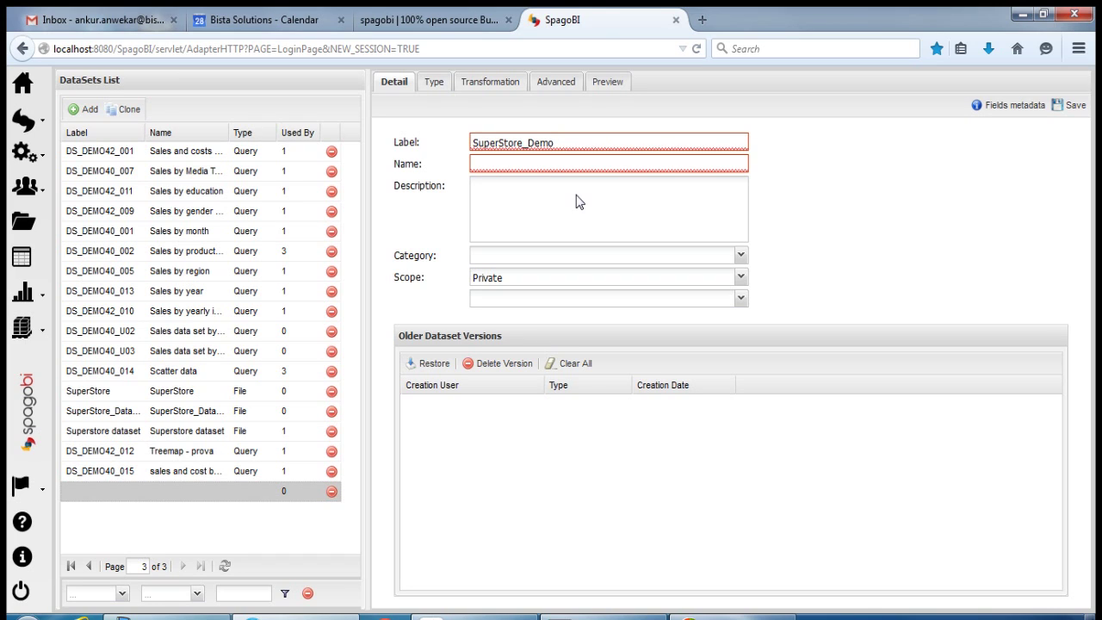
{"action": "type", "text": "_Analysis"}
{"action": "left_click_drag", "start_coordinate": [600, 151], "coordinate": [470, 138]}
{"action": "key", "text": "ctrl+c"}
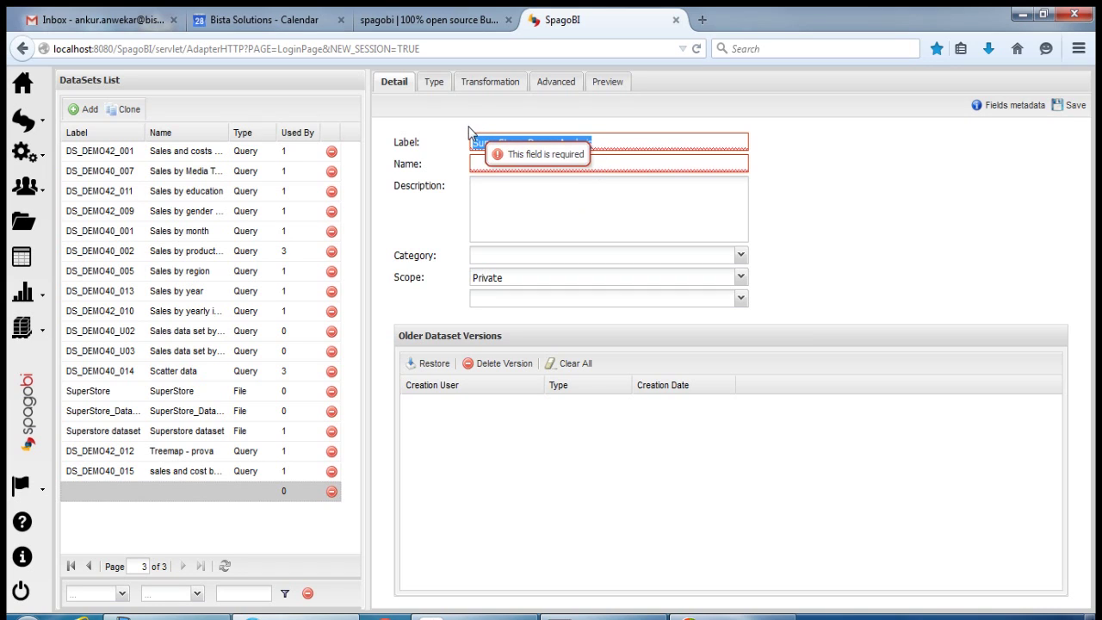
{"action": "left_click", "coordinate": [616, 176]}
{"action": "key", "text": "ctrl+v"}
{"action": "left_click", "coordinate": [570, 197]}
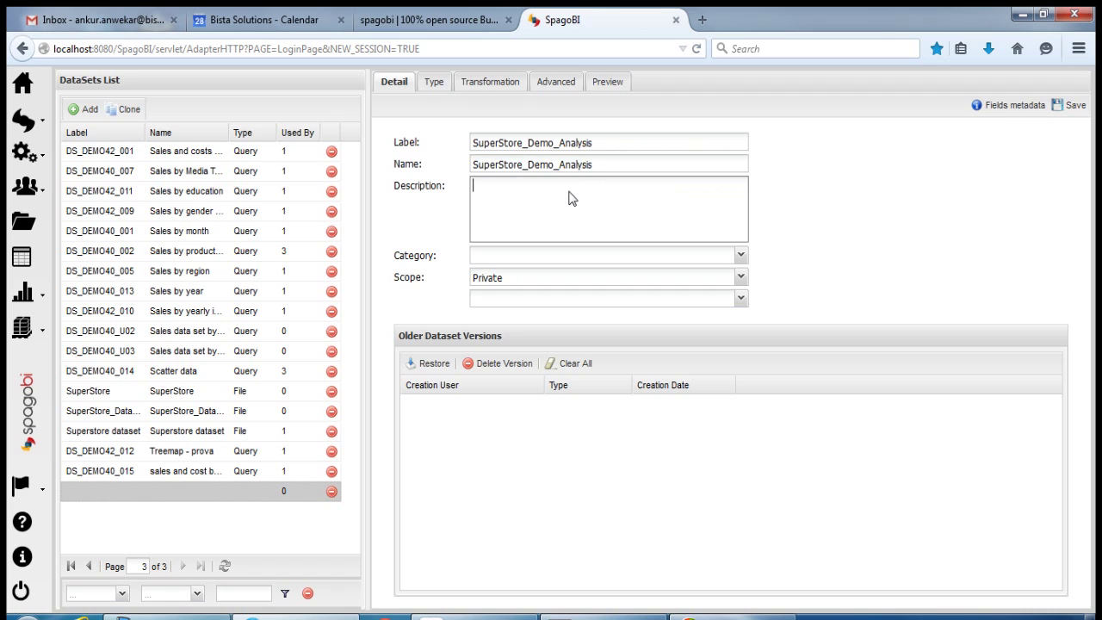
{"action": "key", "text": "ctrl+v"}
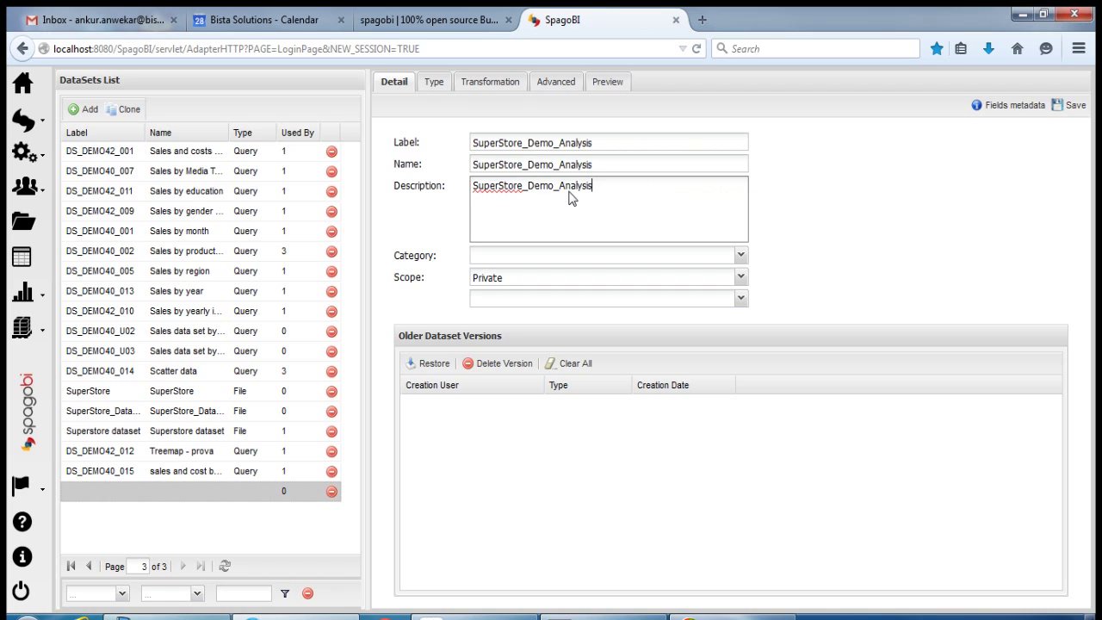
Give the dataset the Self-service category, Public scope and Enterprise level
{"action": "left_click", "coordinate": [500, 268]}
{"action": "left_click", "coordinate": [508, 337]}
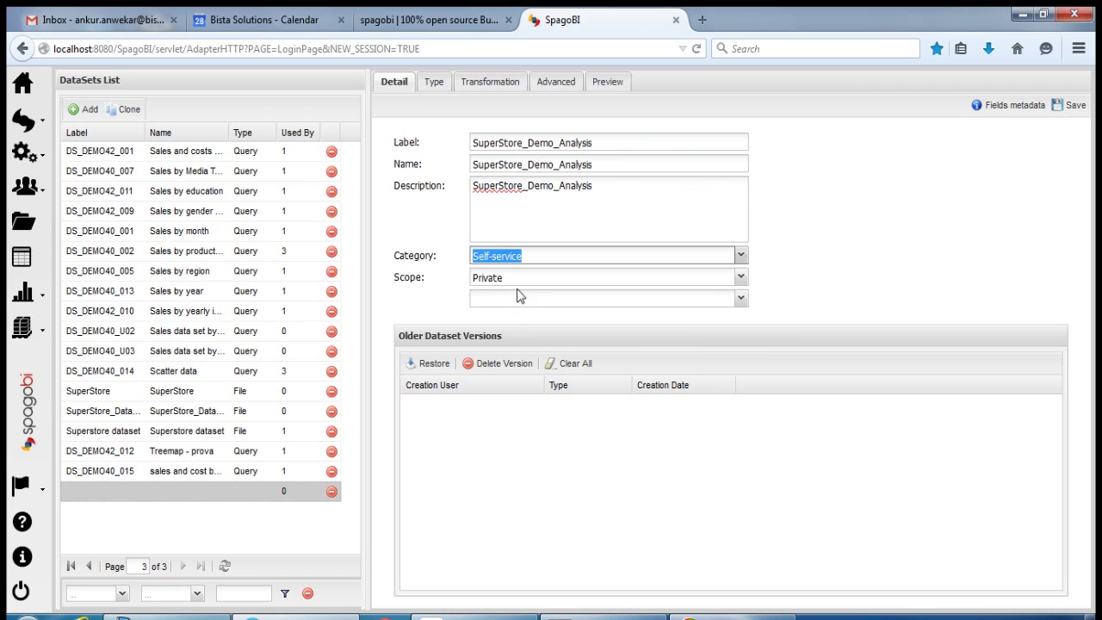
{"action": "left_click", "coordinate": [511, 277]}
{"action": "left_click", "coordinate": [500, 296]}
{"action": "left_click", "coordinate": [504, 298]}
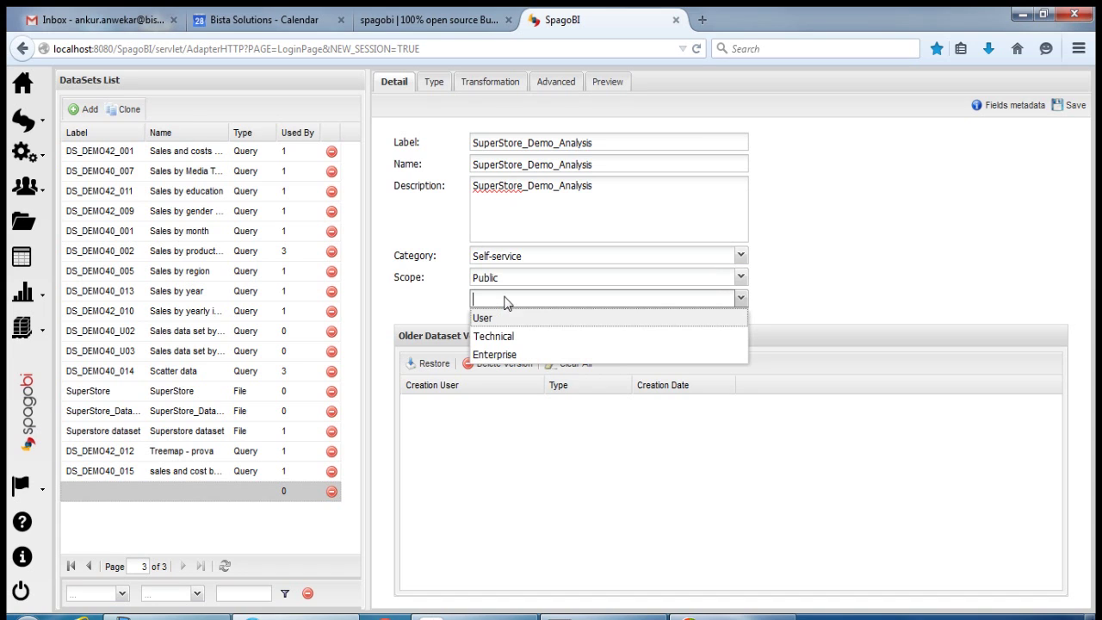
{"action": "left_click", "coordinate": [497, 353]}
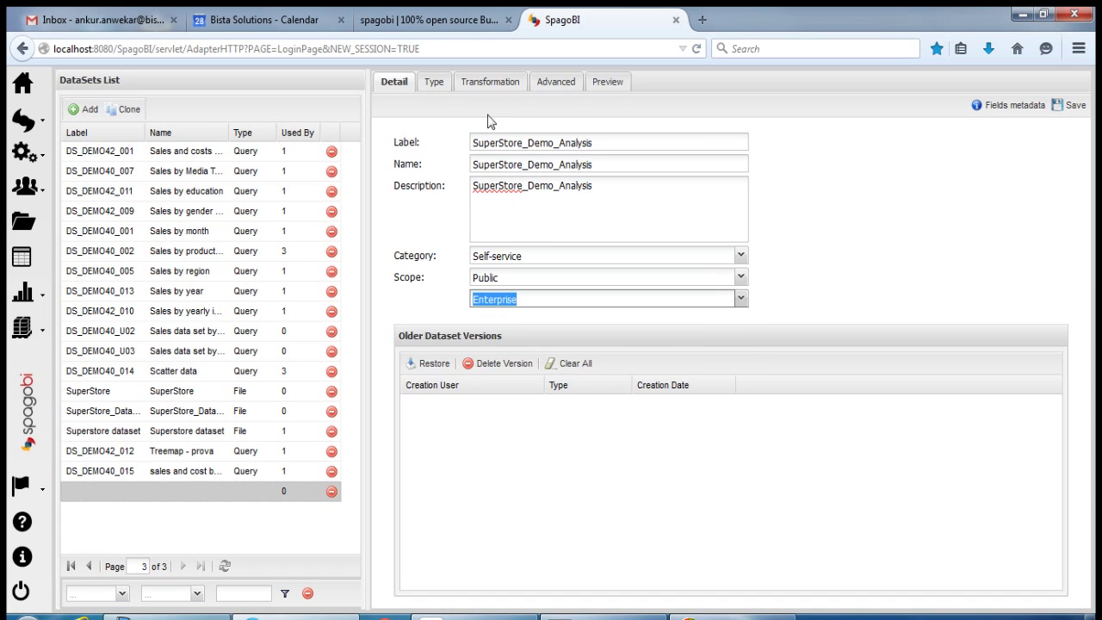
{"action": "left_click", "coordinate": [434, 85]}
{"action": "left_click", "coordinate": [532, 145]}
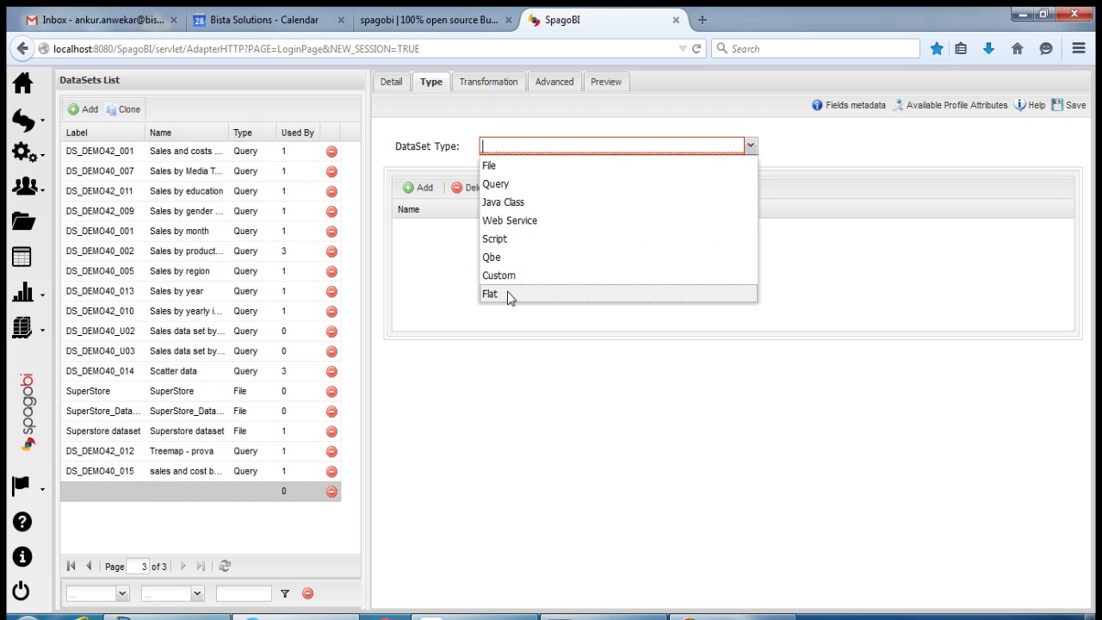
Make the dataset File-type and upload Superstore Dataset.xls to the server
{"action": "left_click", "coordinate": [551, 167]}
{"action": "left_click", "coordinate": [508, 221]}
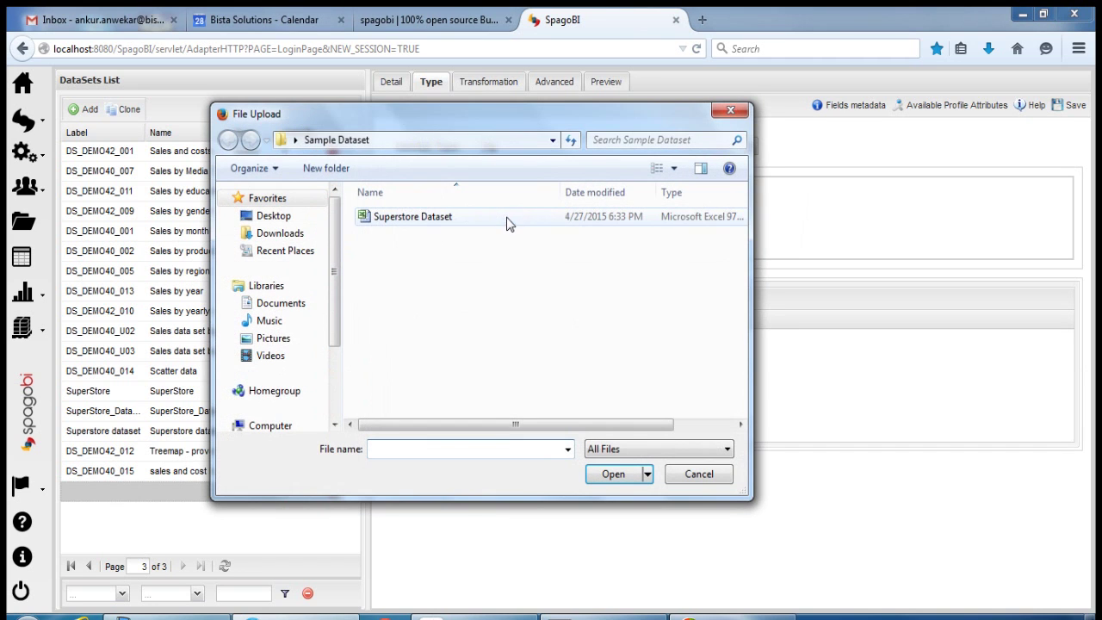
{"action": "left_click", "coordinate": [411, 218]}
{"action": "left_click", "coordinate": [619, 477]}
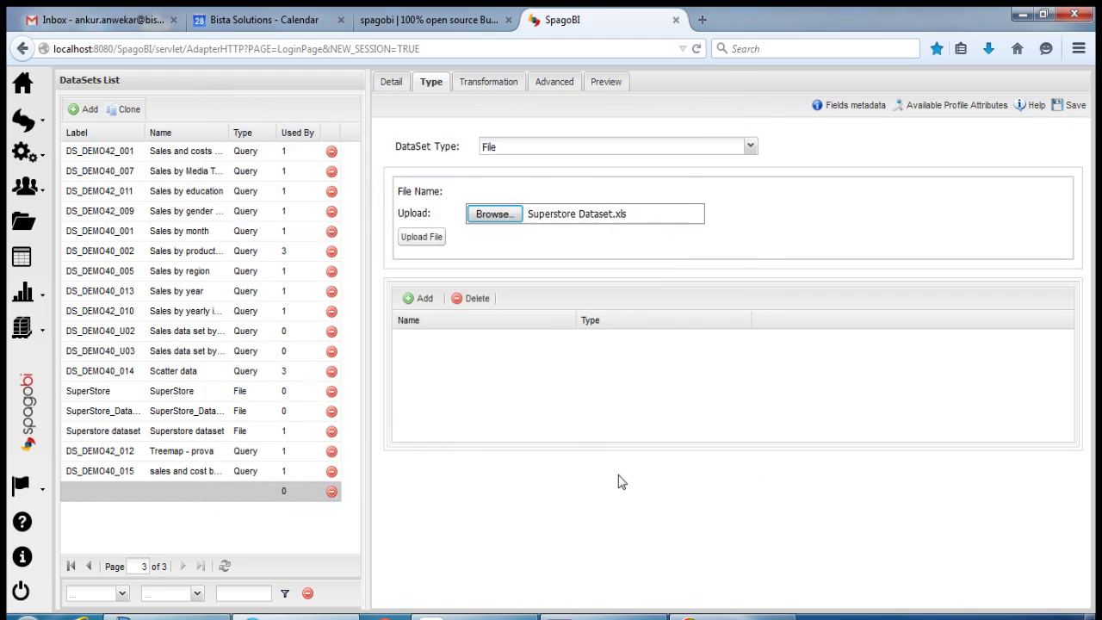
{"action": "left_click", "coordinate": [425, 241]}
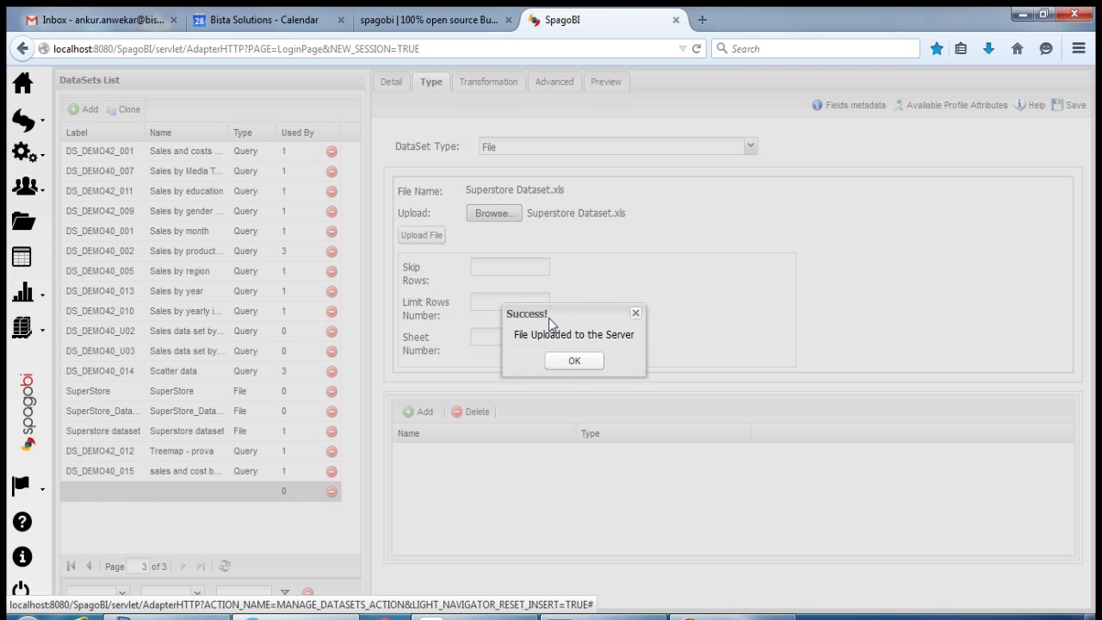
{"action": "left_click", "coordinate": [564, 364]}
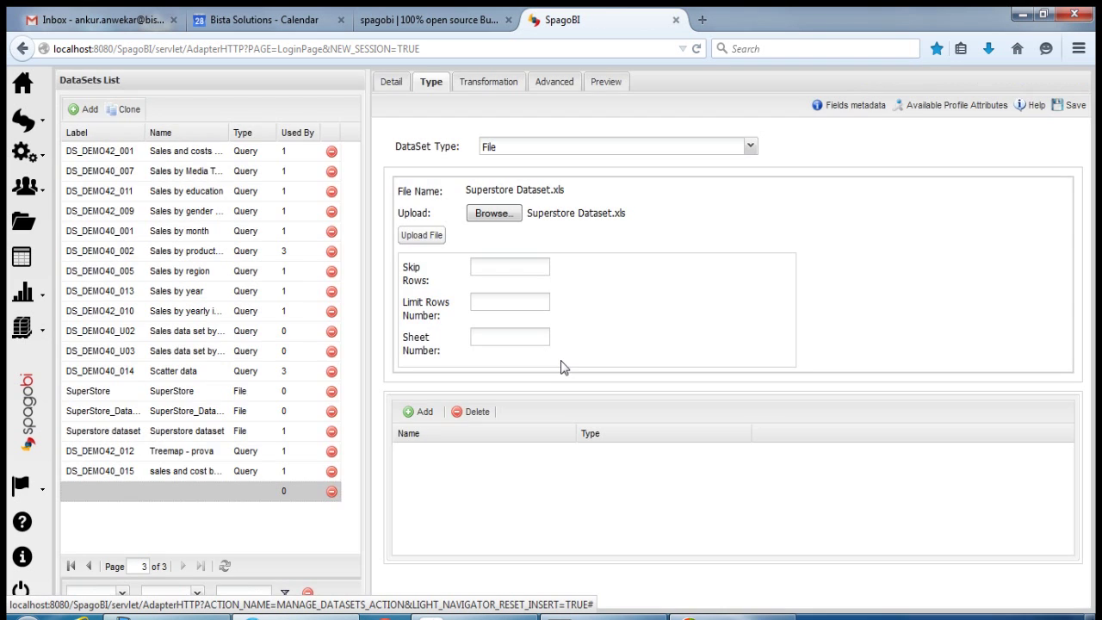
{"action": "left_click", "coordinate": [603, 82]}
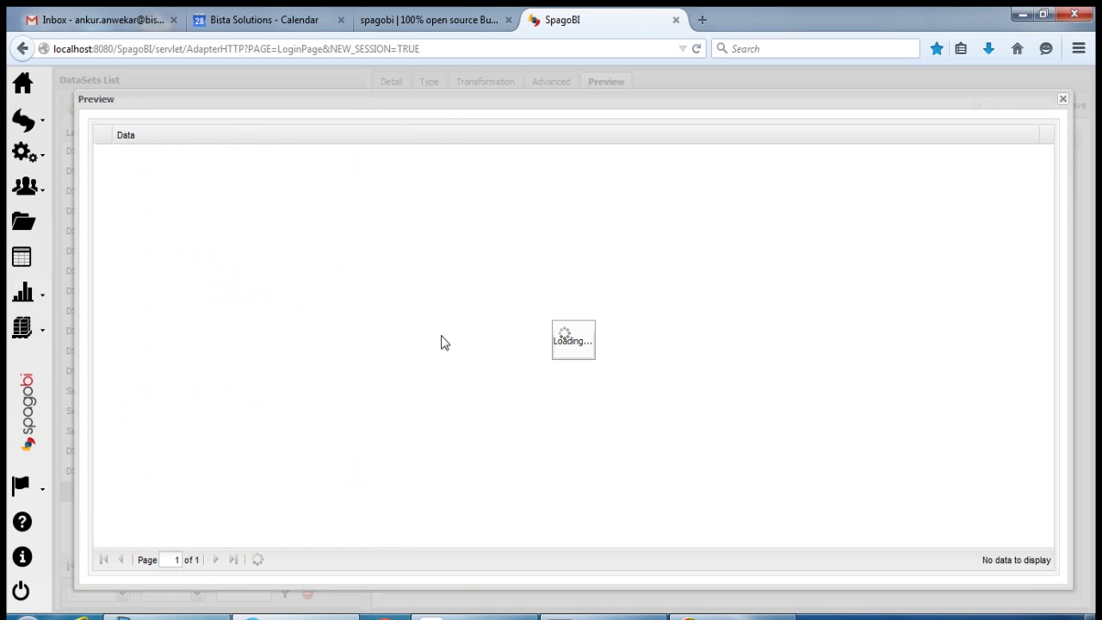
Check the 200-row data preview, then save the SuperStore_Demo_Analysis dataset
{"action": "scroll", "coordinate": [517, 448], "scroll_direction": "down", "scroll_amount": 5}
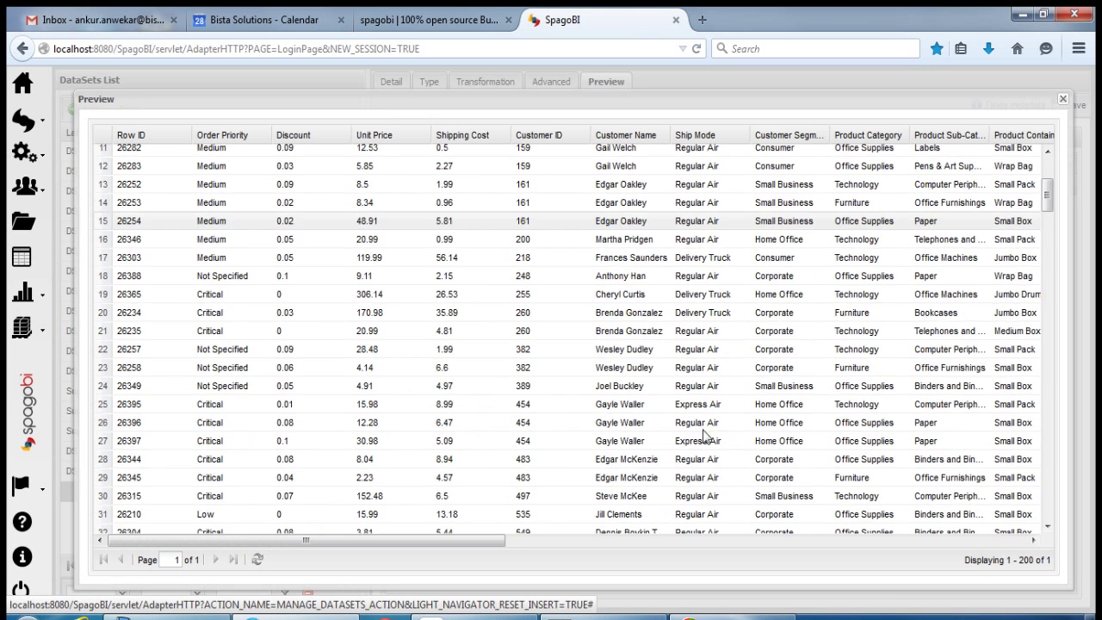
{"action": "left_click", "coordinate": [593, 545]}
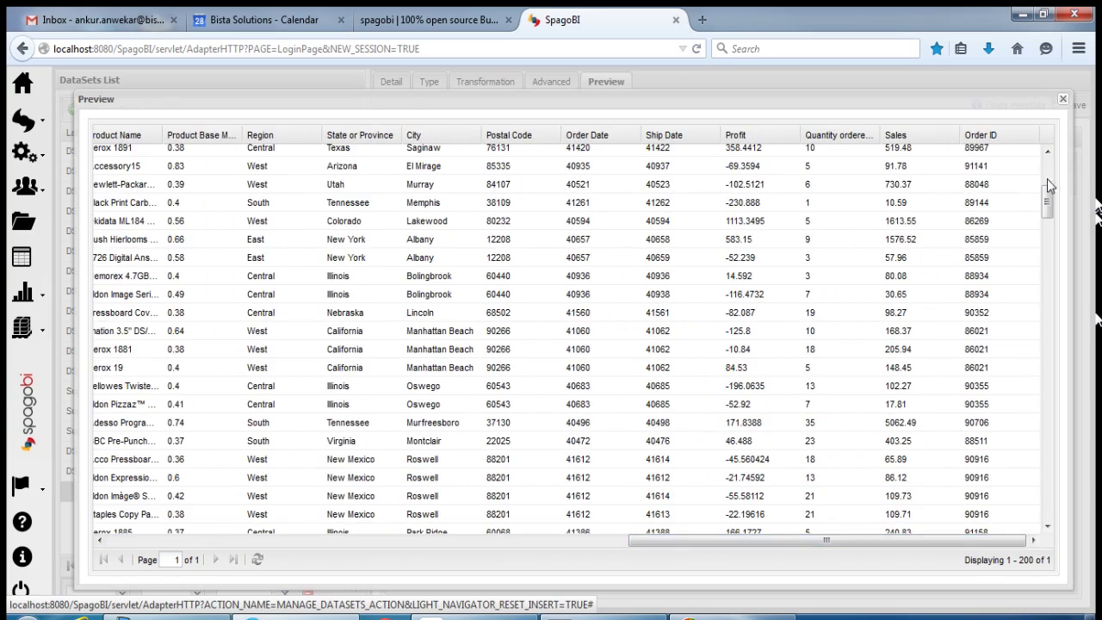
{"action": "left_click_drag", "start_coordinate": [1047, 198], "coordinate": [1062, 514]}
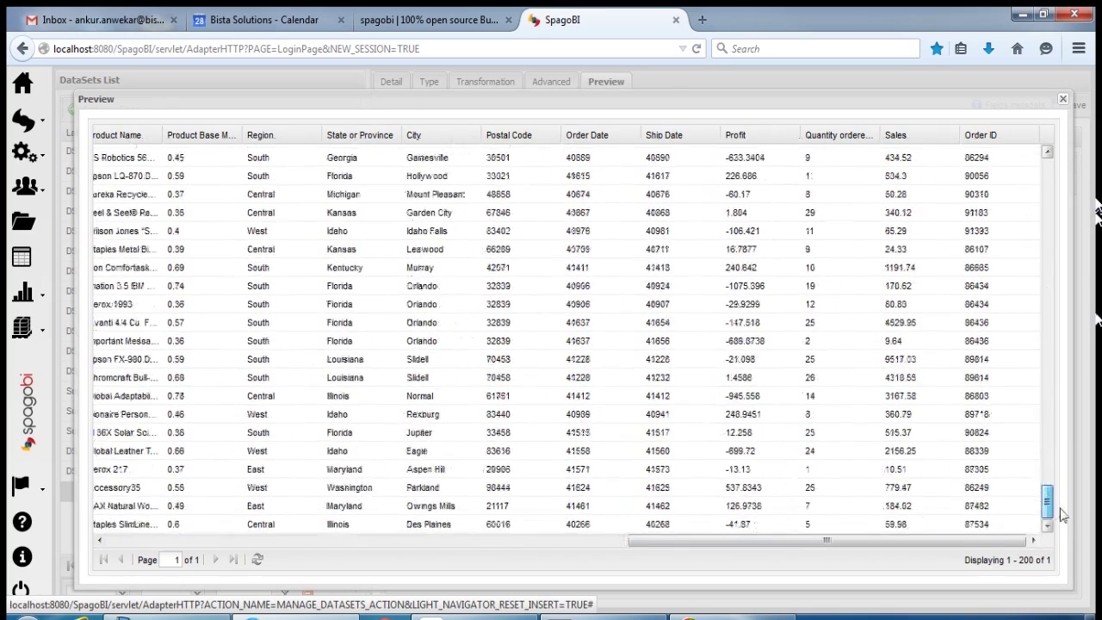
{"action": "double_click", "coordinate": [1025, 560]}
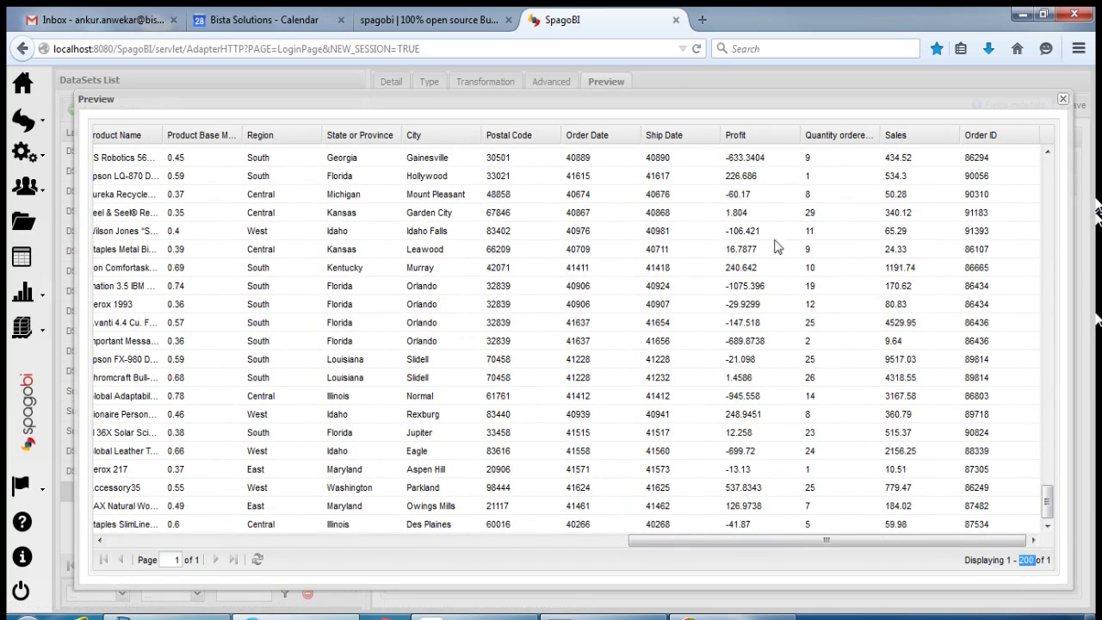
{"action": "left_click", "coordinate": [1064, 99]}
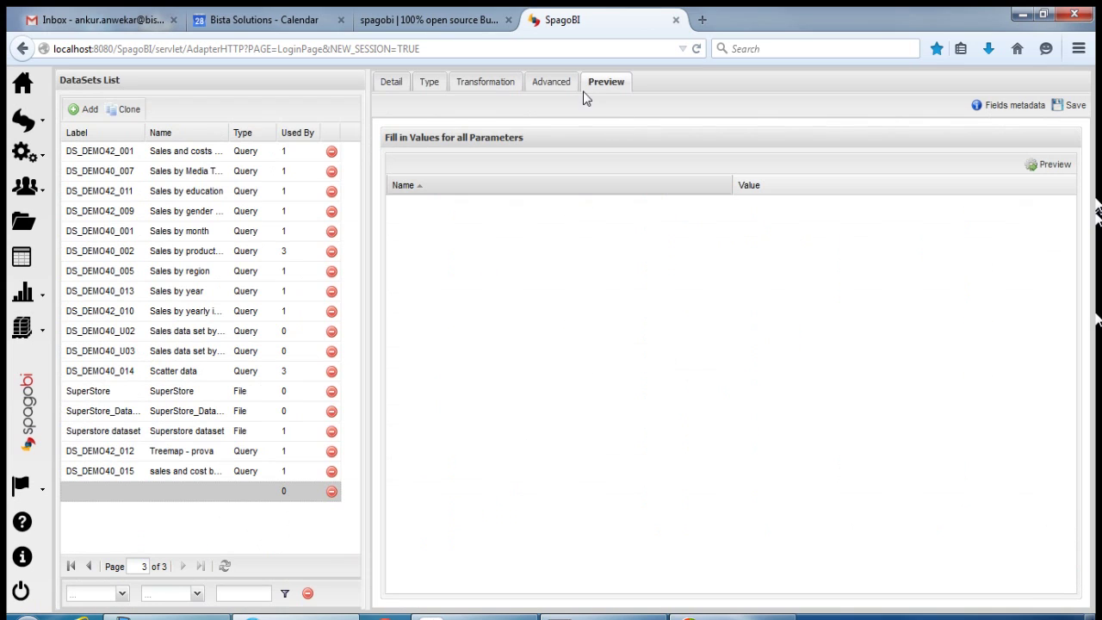
{"action": "left_click", "coordinate": [1075, 107]}
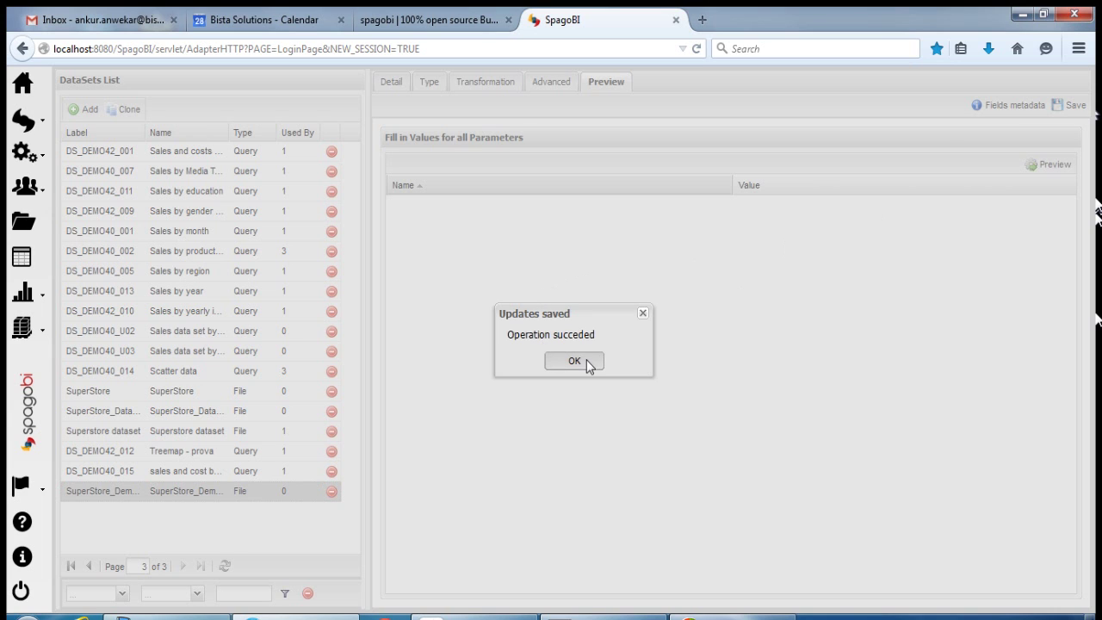
In the fields metadata, set Discount and Unit Price to MEASURE
{"action": "left_click", "coordinate": [574, 361]}
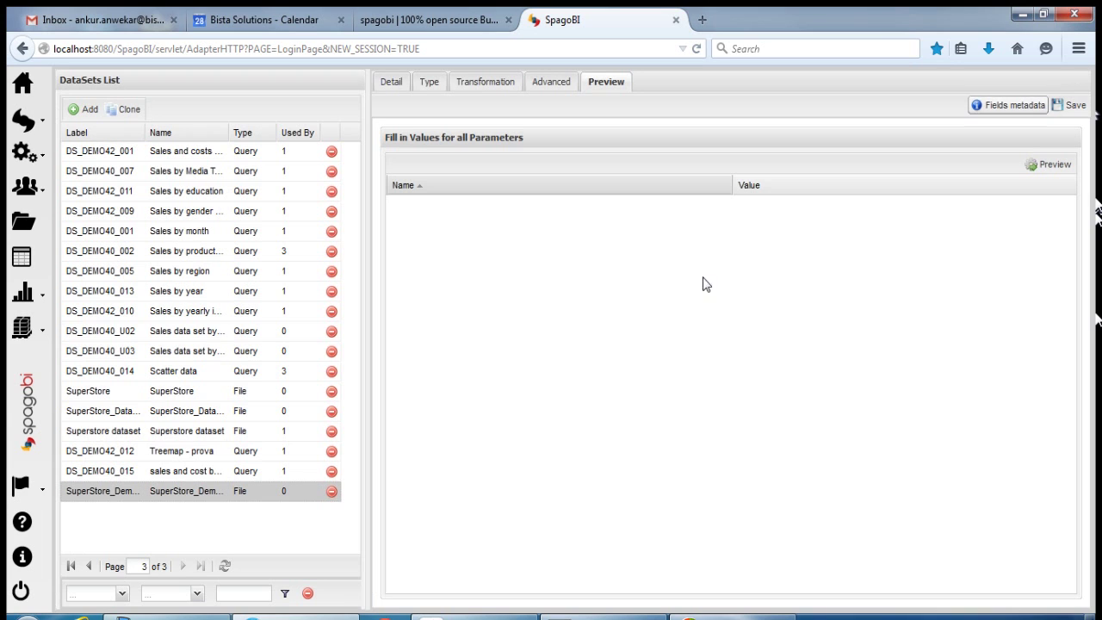
{"action": "left_click", "coordinate": [994, 109]}
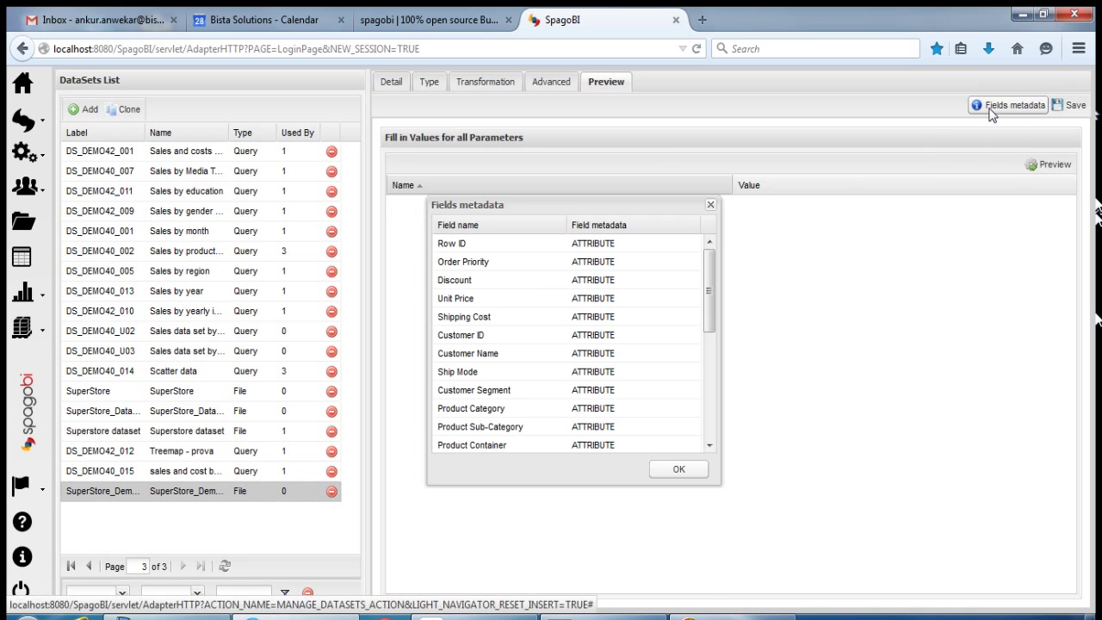
{"action": "left_click_drag", "start_coordinate": [706, 277], "coordinate": [708, 252]}
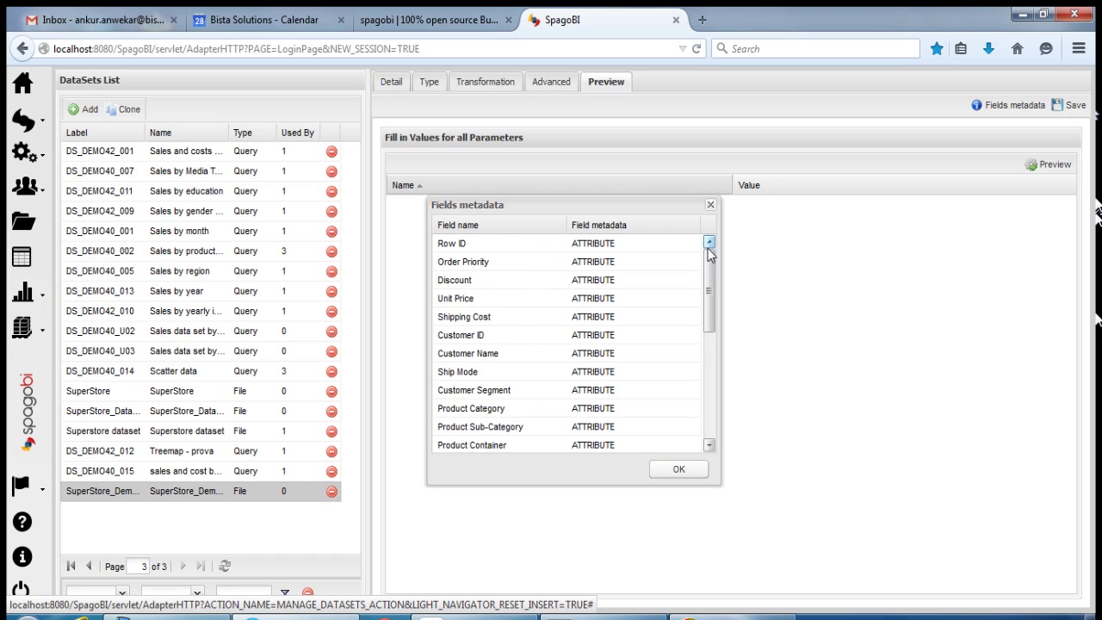
{"action": "left_click_drag", "start_coordinate": [711, 258], "coordinate": [711, 261]}
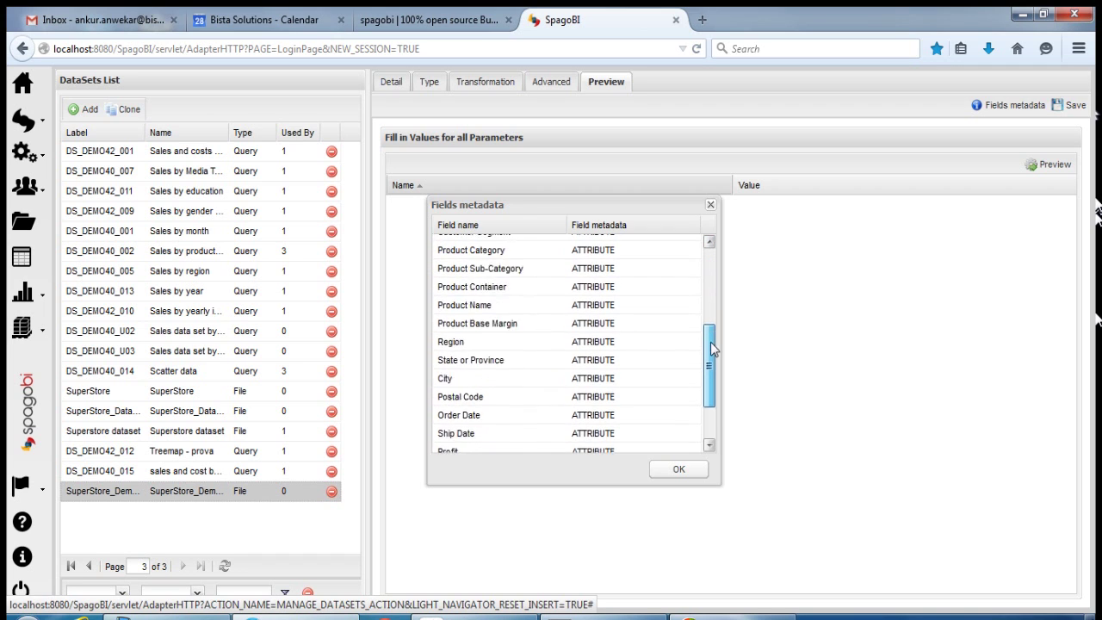
{"action": "left_click_drag", "start_coordinate": [714, 349], "coordinate": [708, 274]}
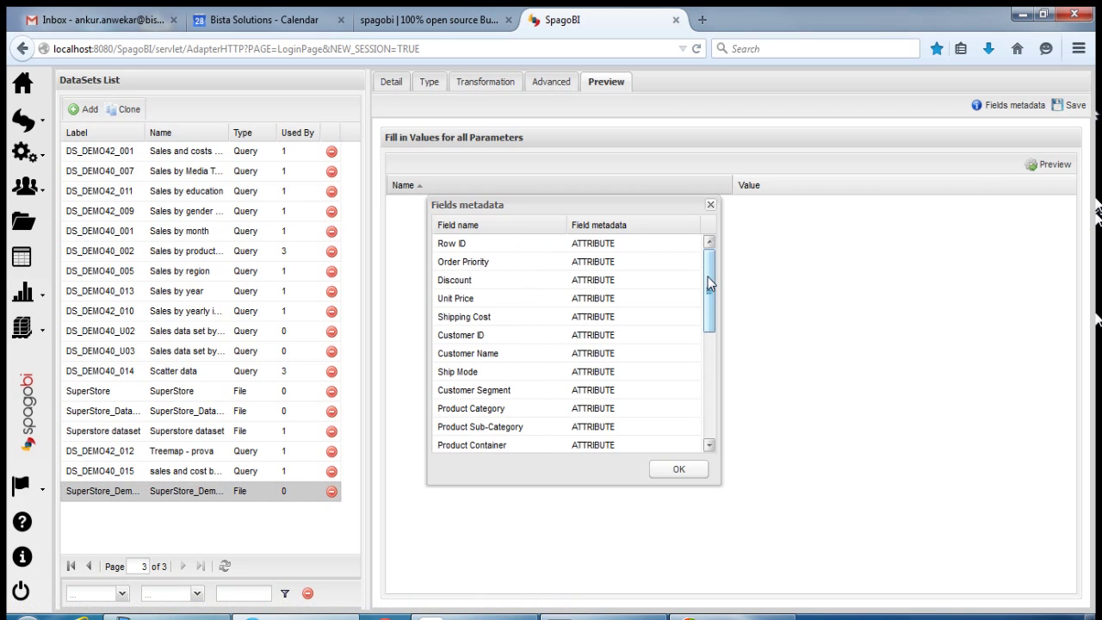
{"action": "mouse_move", "coordinate": [710, 284]}
{"action": "left_mouse_down"}
{"action": "mouse_move", "coordinate": [709, 427]}
{"action": "mouse_move", "coordinate": [712, 278]}
{"action": "left_mouse_up"}
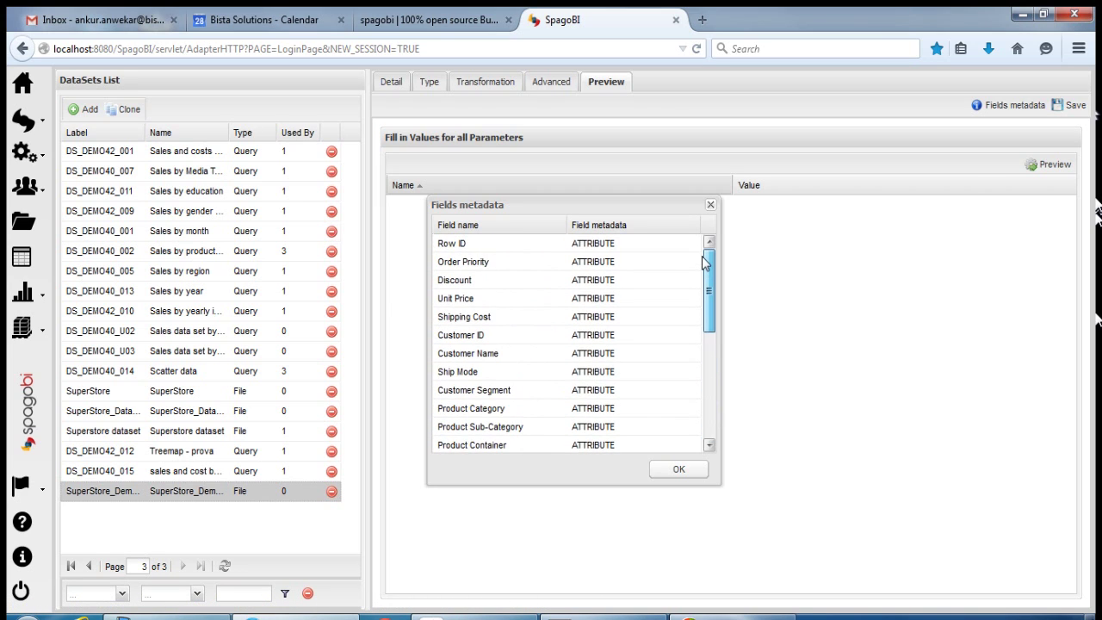
{"action": "left_click", "coordinate": [488, 302]}
{"action": "left_click", "coordinate": [584, 284]}
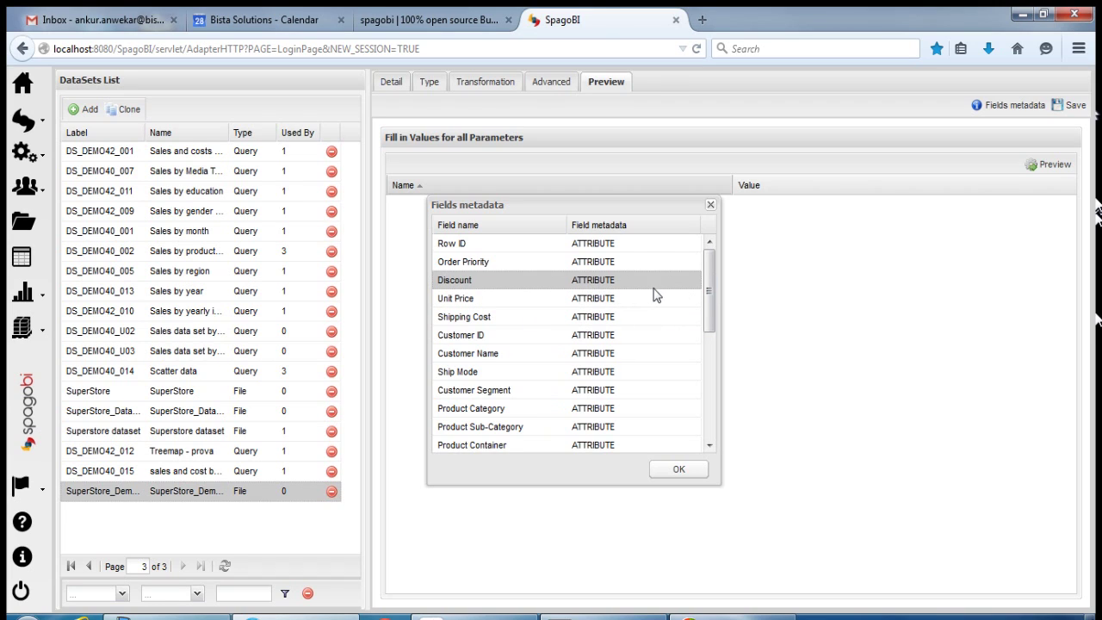
{"action": "left_click", "coordinate": [659, 284]}
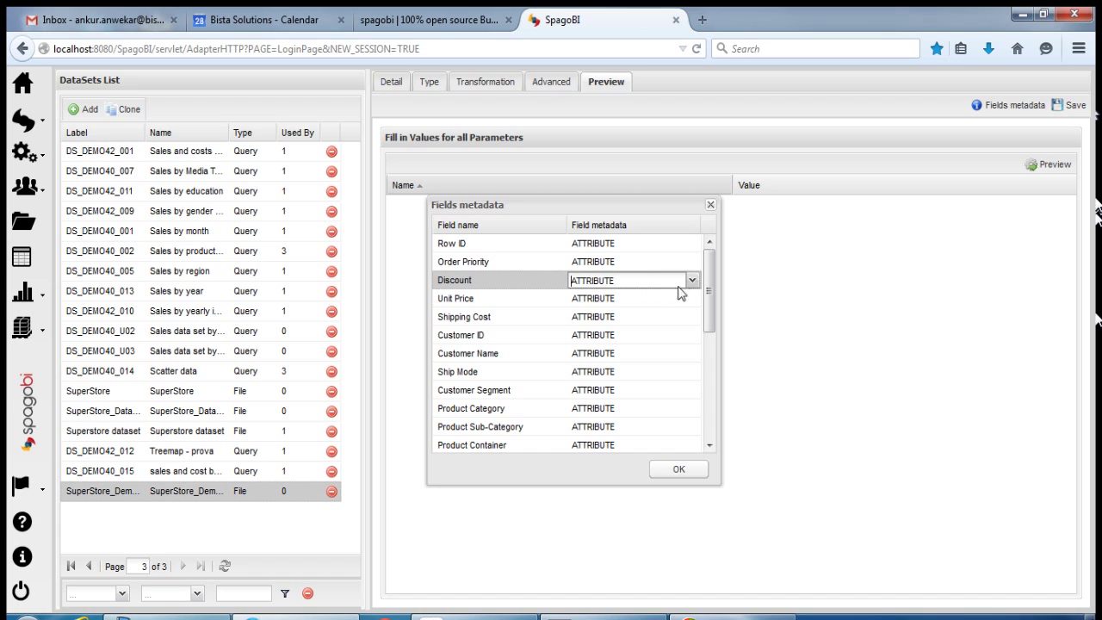
{"action": "left_click", "coordinate": [691, 281]}
{"action": "left_click", "coordinate": [639, 323]}
{"action": "left_click", "coordinate": [627, 299]}
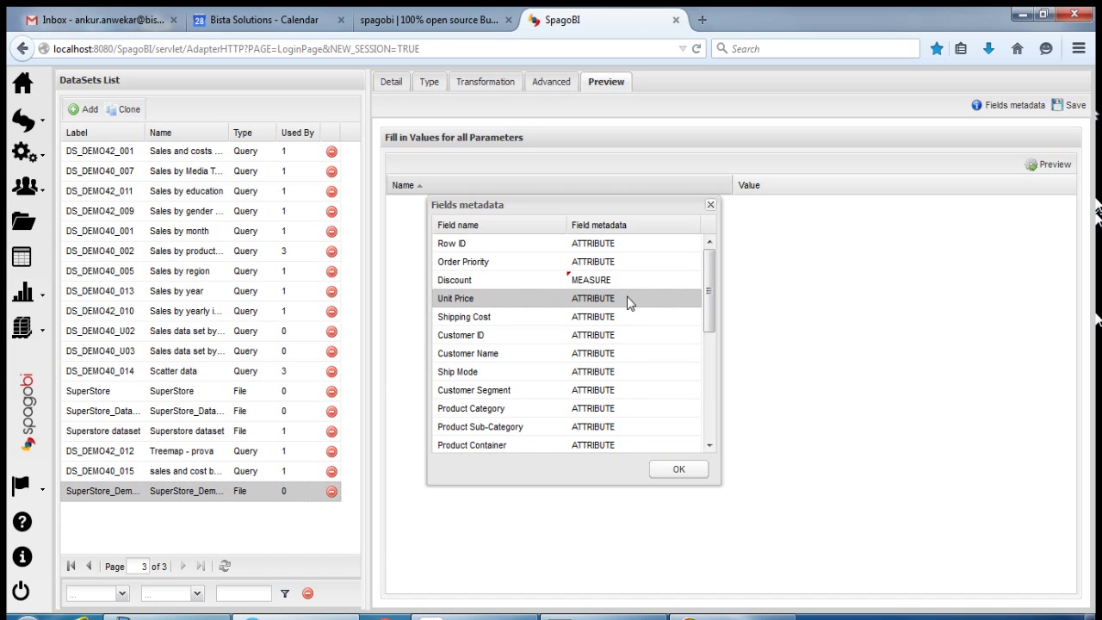
{"action": "left_click", "coordinate": [691, 299]}
{"action": "left_click", "coordinate": [691, 300]}
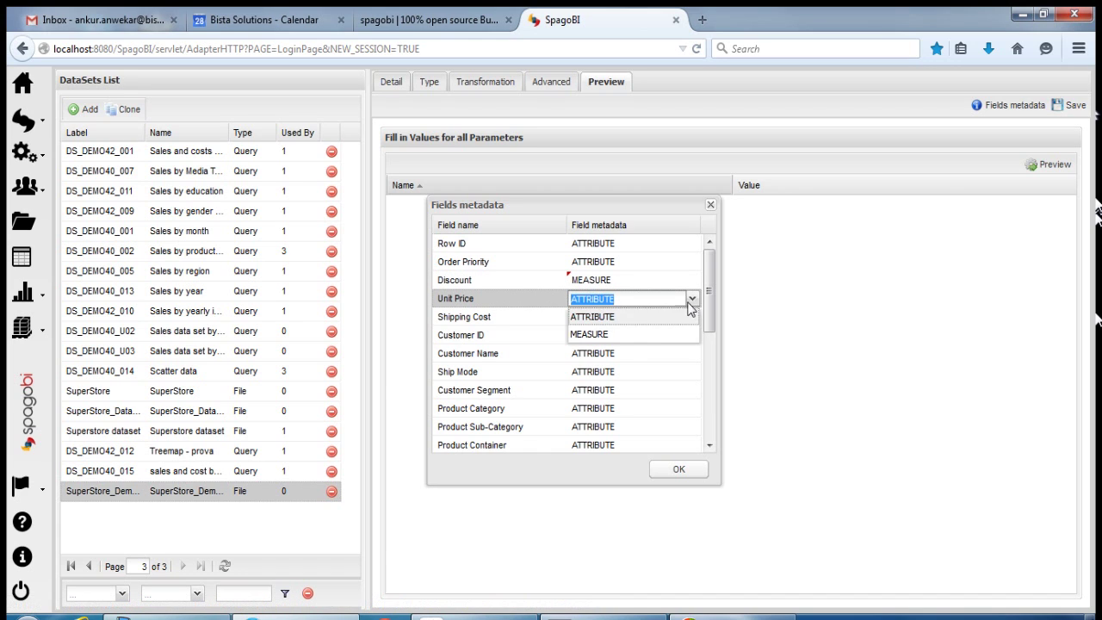
{"action": "left_click", "coordinate": [642, 336]}
Set Sales, Profit and Shipping Cost to MEASURE as well
{"action": "scroll", "coordinate": [635, 425], "scroll_direction": "down", "scroll_amount": 5}
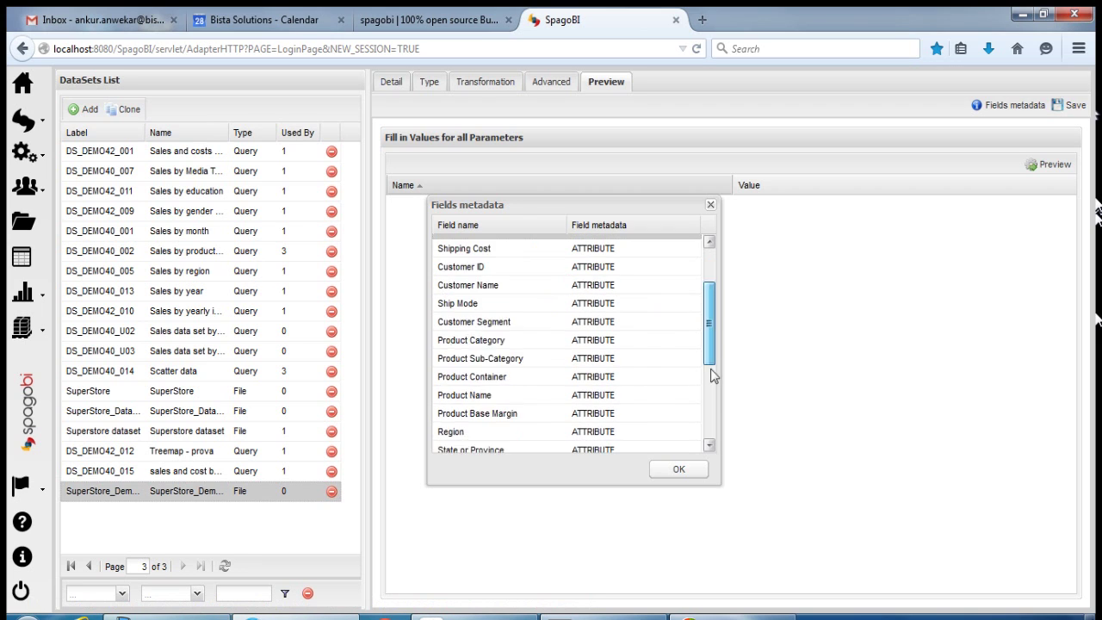
{"action": "left_click", "coordinate": [635, 425]}
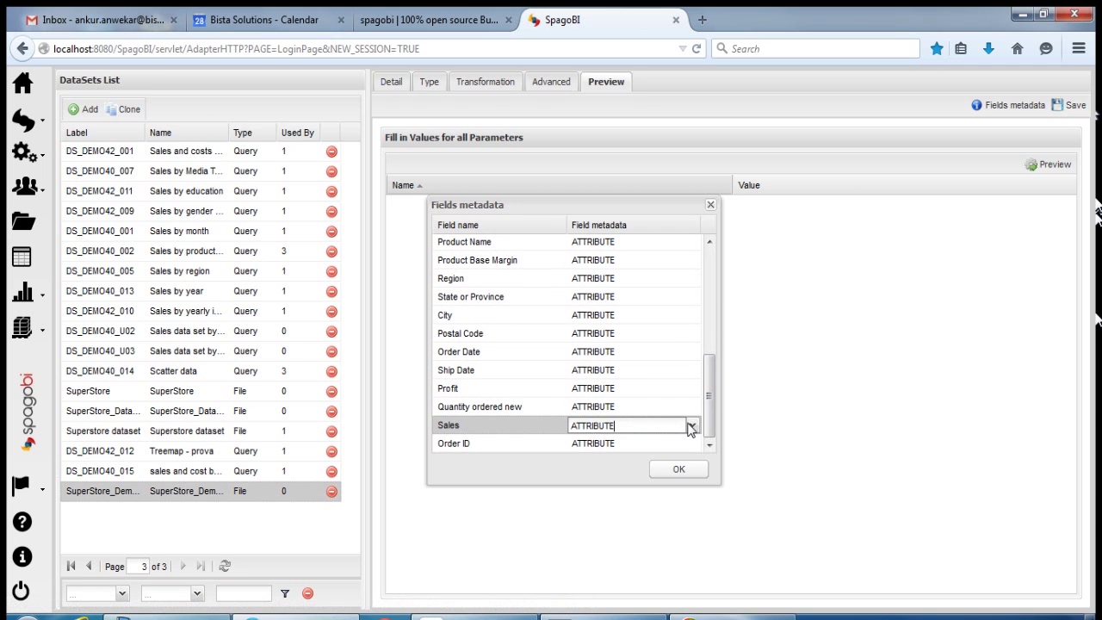
{"action": "left_click", "coordinate": [691, 425]}
{"action": "left_click", "coordinate": [615, 463]}
{"action": "left_click", "coordinate": [622, 388]}
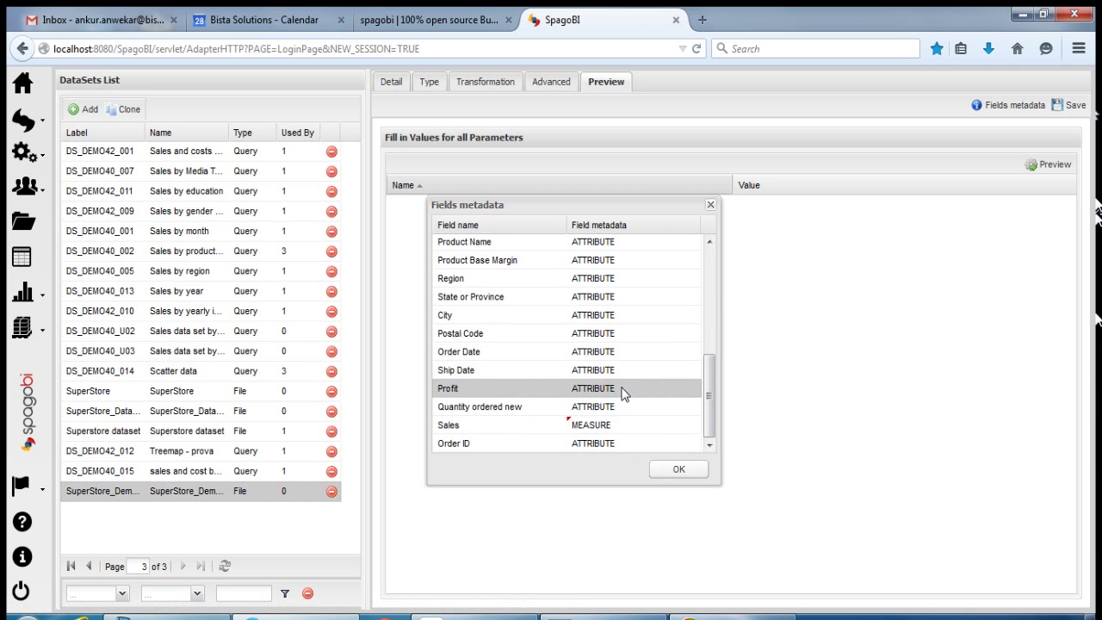
{"action": "left_click", "coordinate": [693, 389]}
{"action": "left_click", "coordinate": [620, 425]}
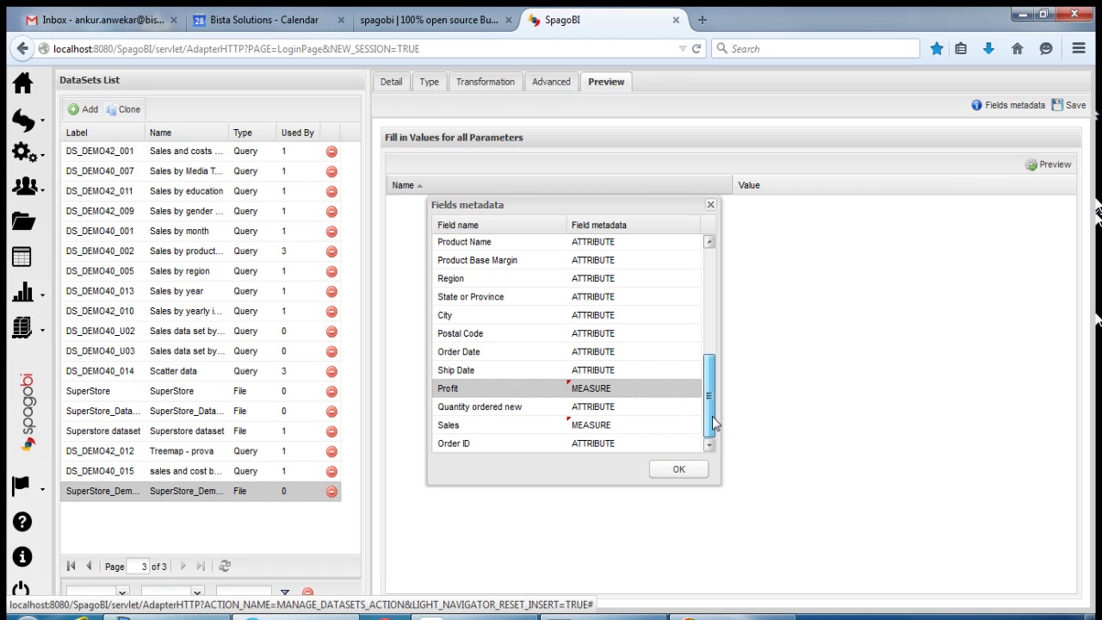
{"action": "left_click_drag", "start_coordinate": [713, 422], "coordinate": [712, 310]}
{"action": "left_click", "coordinate": [615, 318]}
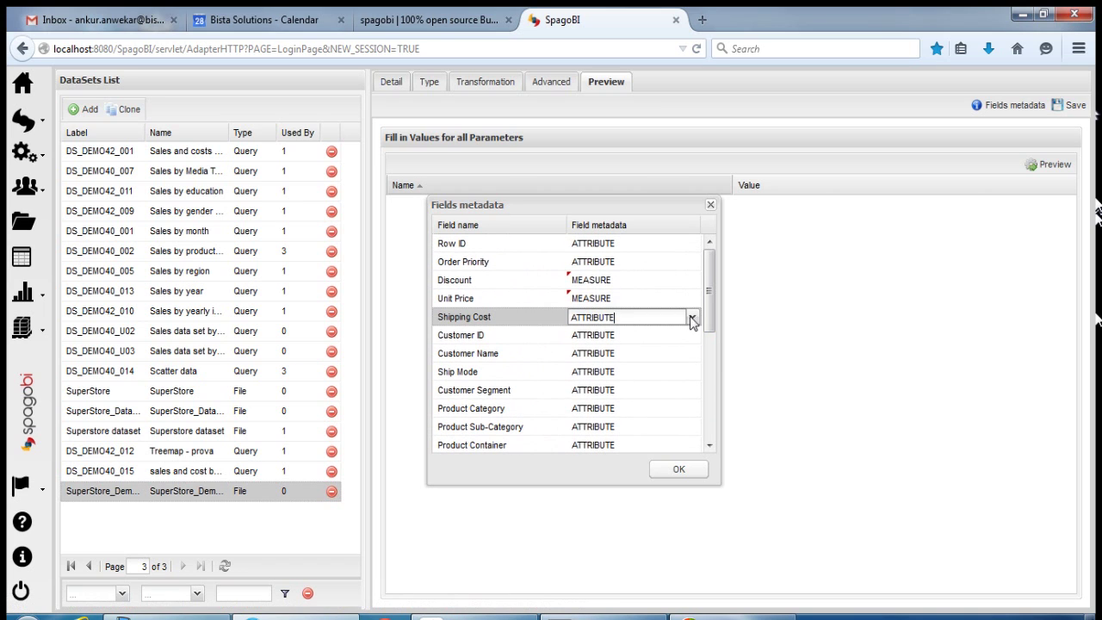
{"action": "left_click", "coordinate": [692, 318]}
{"action": "left_click", "coordinate": [611, 355]}
Confirm the metadata, save the dataset and agree to recalculate its metadata
{"action": "left_click", "coordinate": [663, 470]}
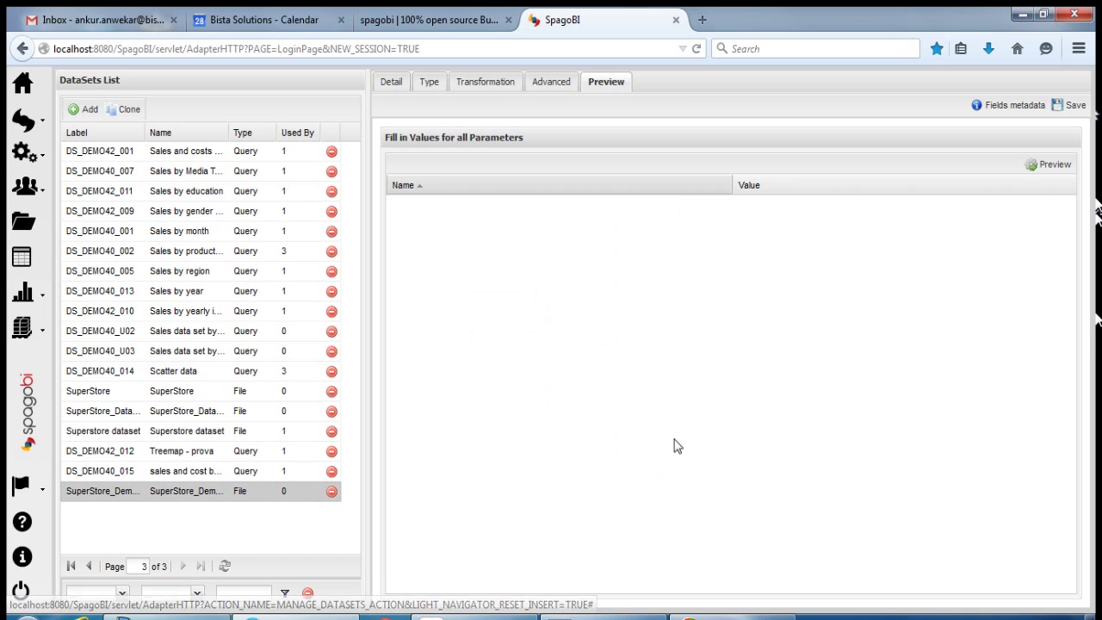
{"action": "left_click", "coordinate": [1070, 105]}
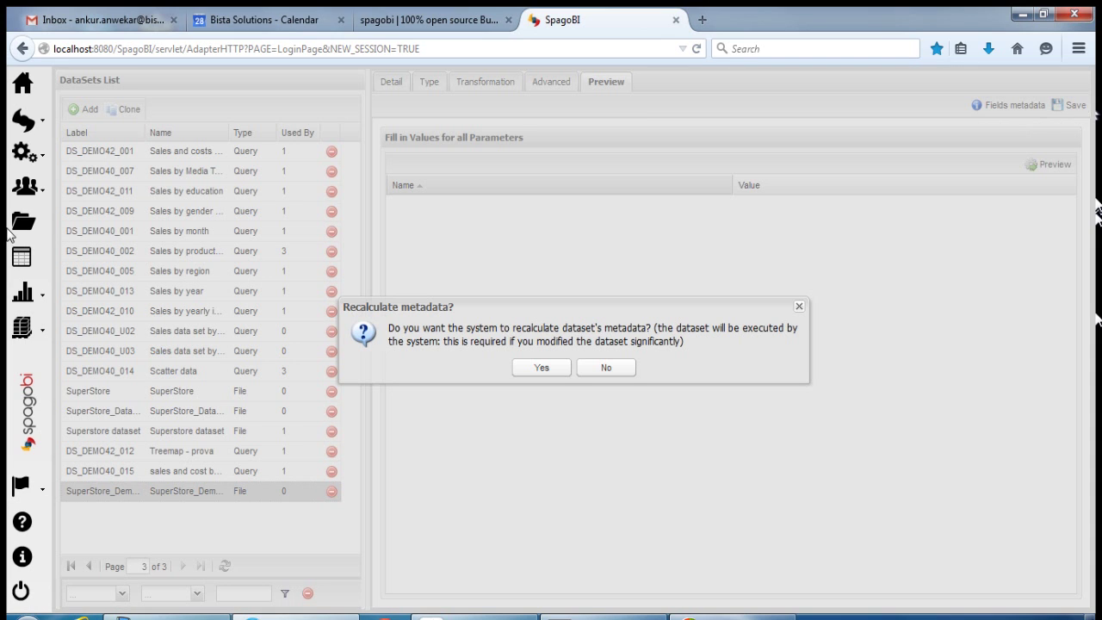
{"action": "left_click", "coordinate": [541, 368]}
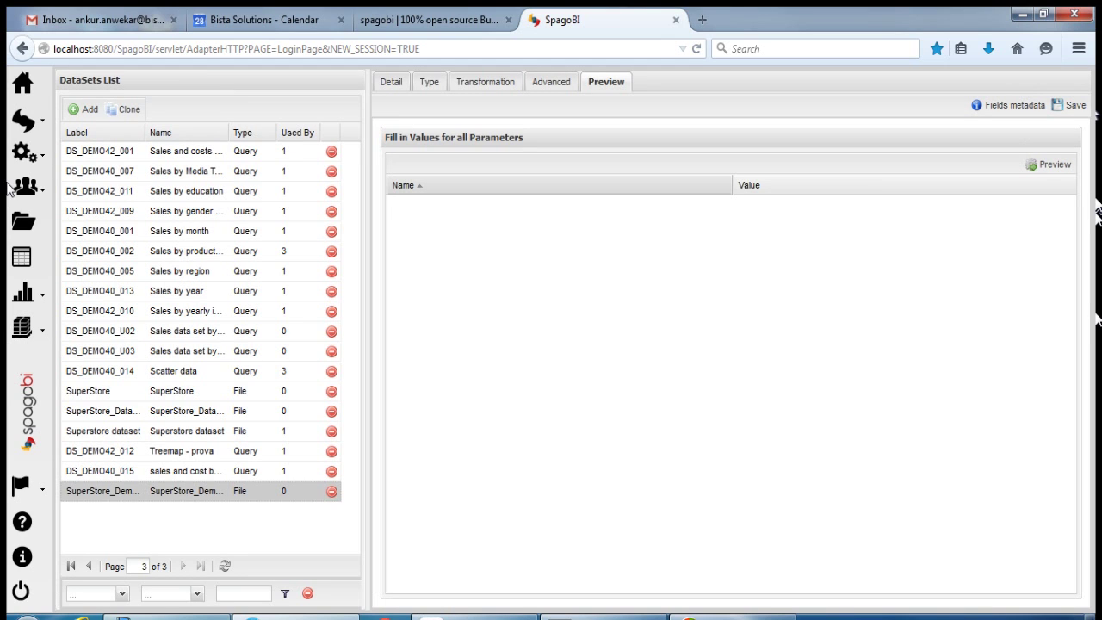
{"action": "left_click", "coordinate": [30, 223]}
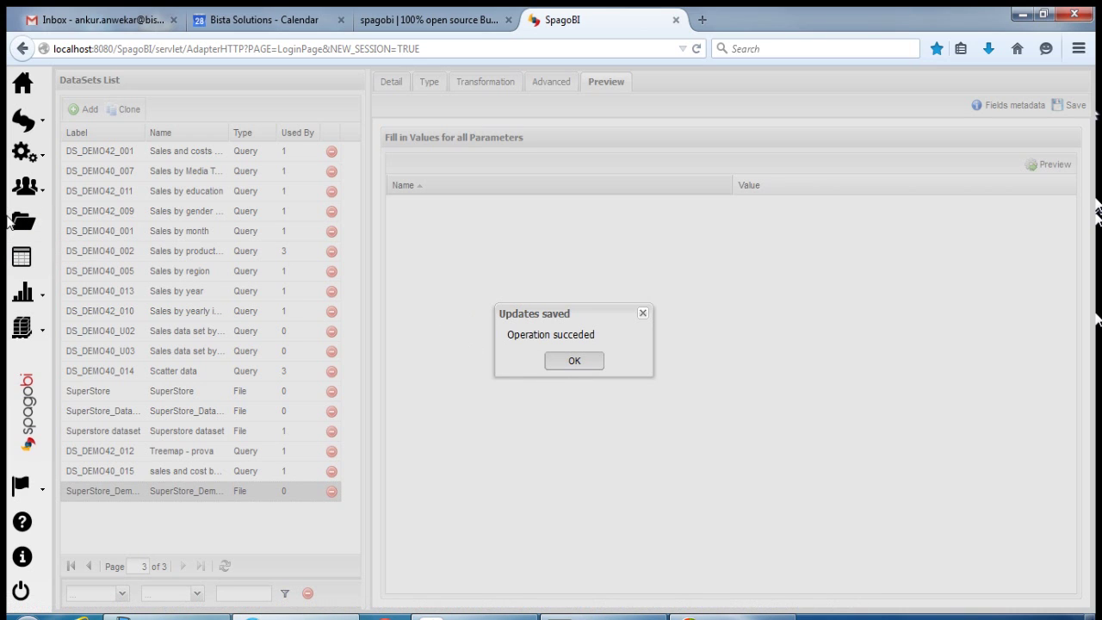
{"action": "key", "text": "Return"}
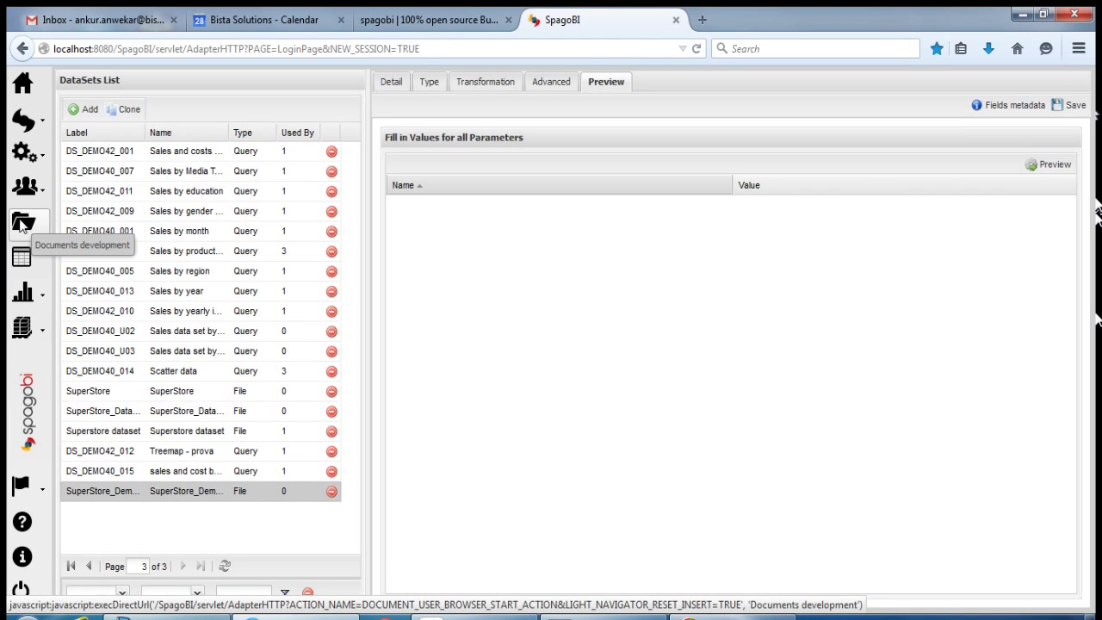
Create a new Cockpit document from the document browser
{"action": "left_click", "coordinate": [22, 225]}
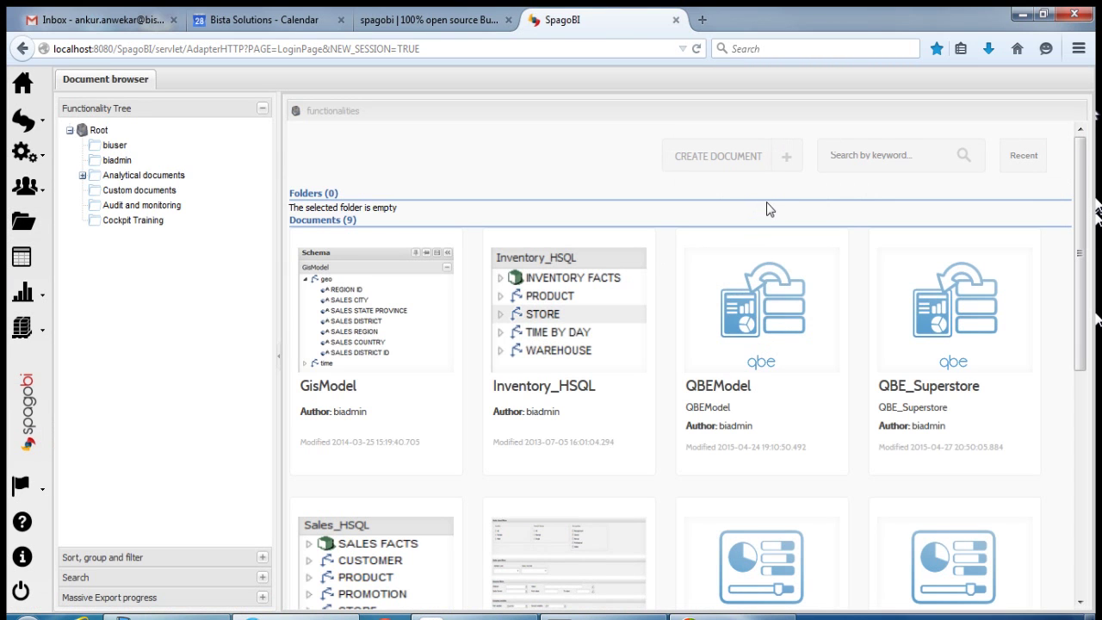
{"action": "mouse_move", "coordinate": [785, 157]}
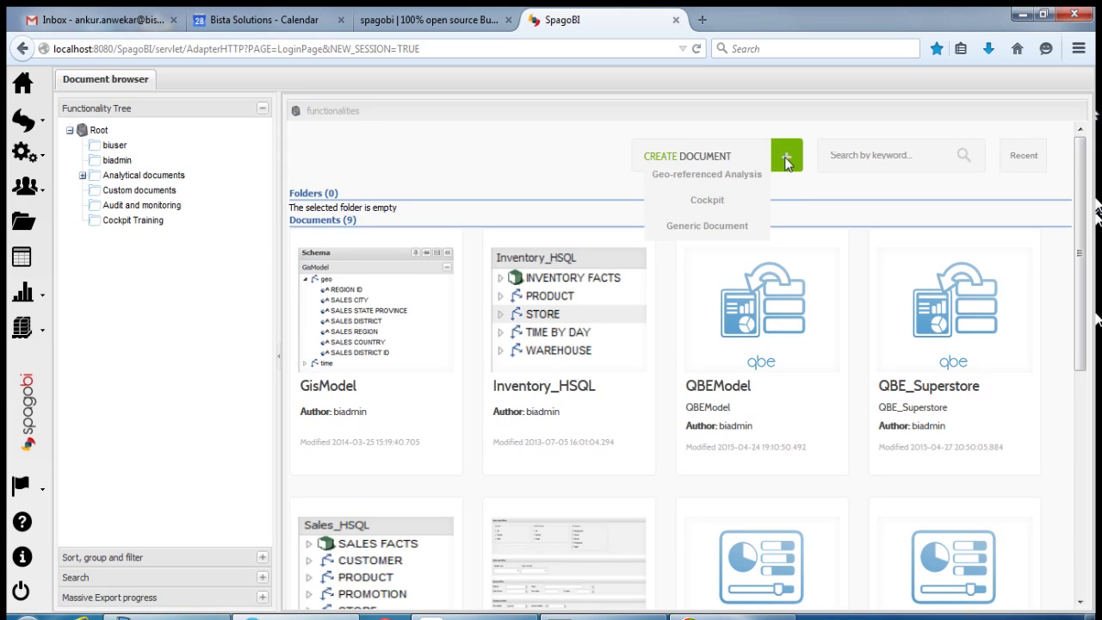
{"action": "left_click", "coordinate": [707, 201]}
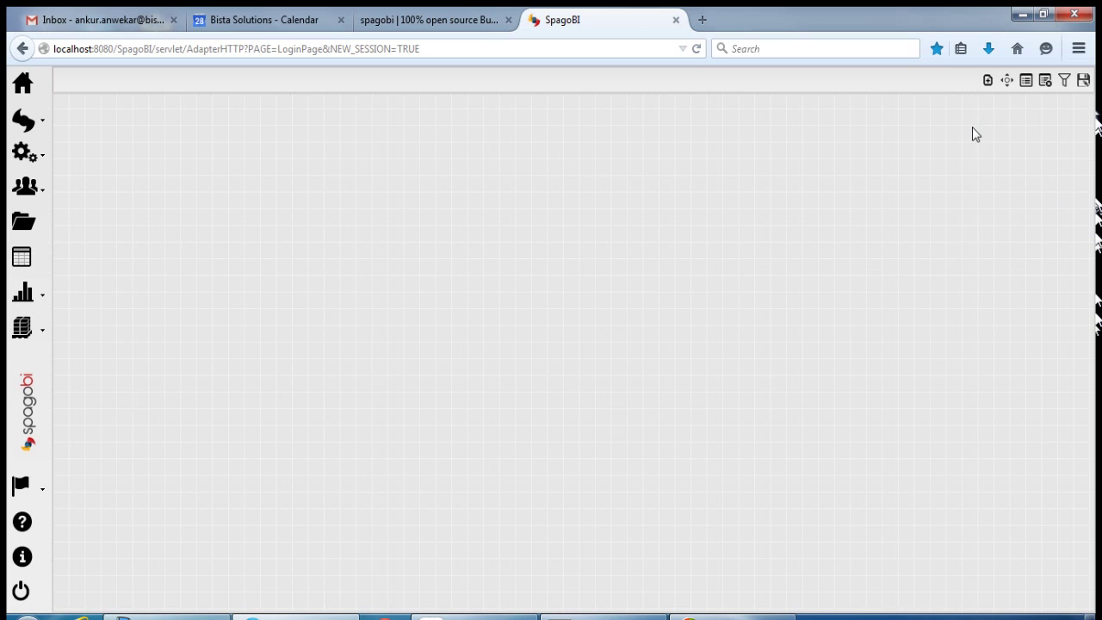
Add a widget at the top-left, shrink it, and pick the SuperStore_Demo_Analysis dataset for it
{"action": "left_click", "coordinate": [986, 82]}
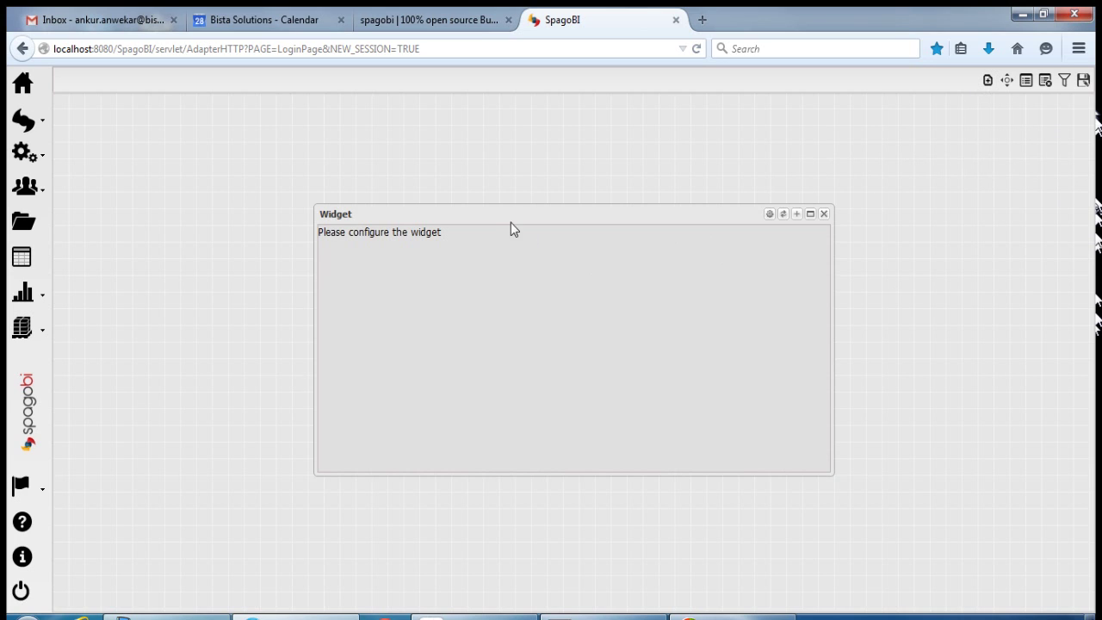
{"action": "left_click_drag", "start_coordinate": [511, 222], "coordinate": [246, 114]}
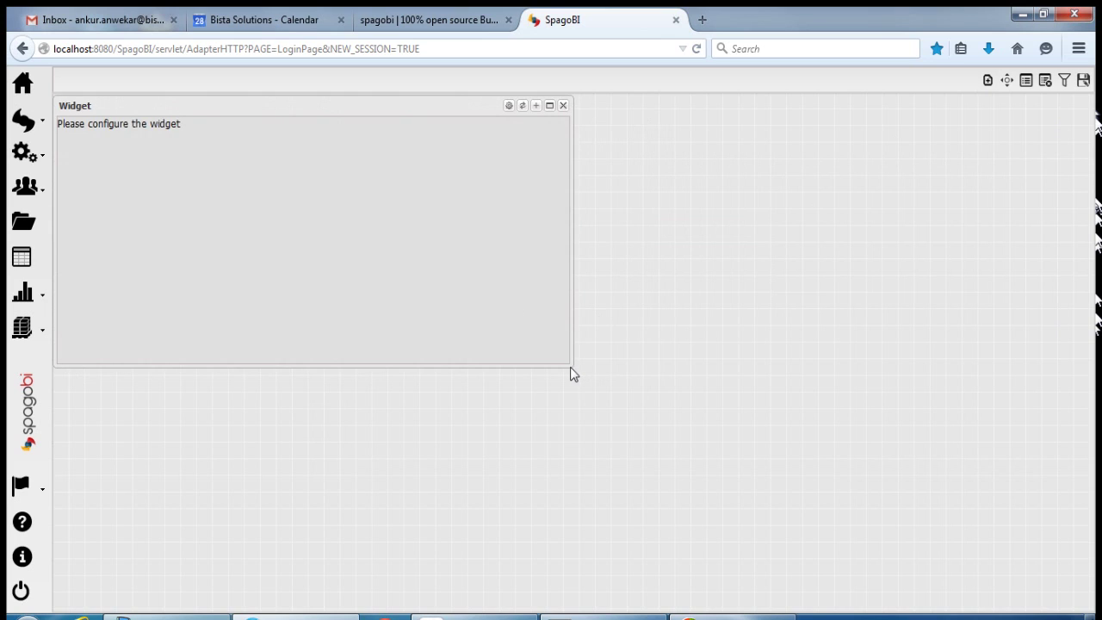
{"action": "left_click_drag", "start_coordinate": [570, 366], "coordinate": [443, 302]}
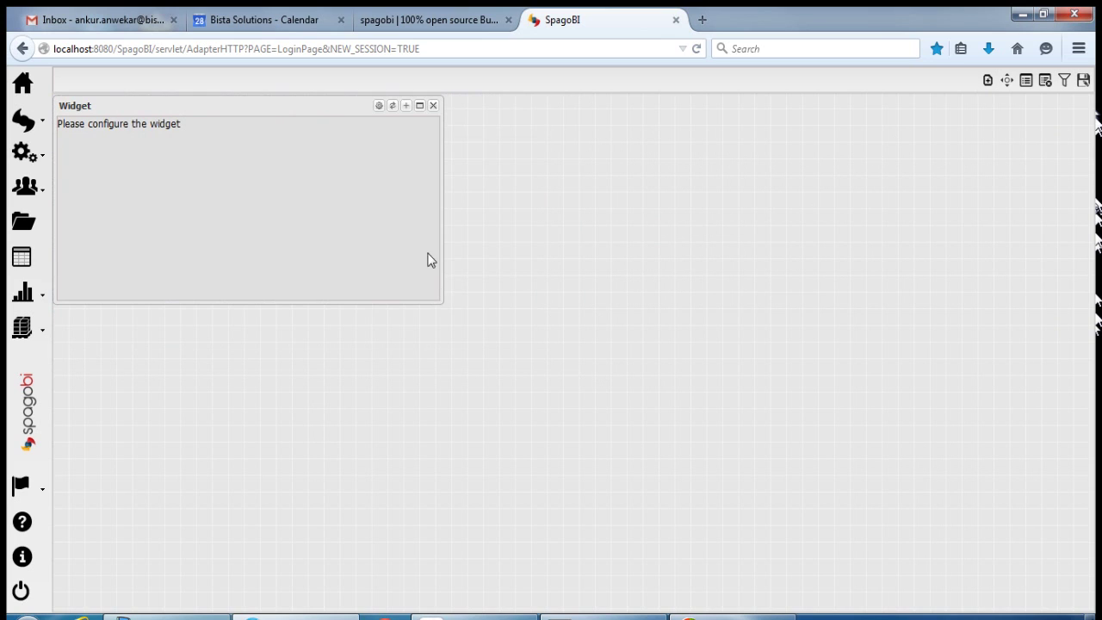
{"action": "left_click", "coordinate": [379, 106]}
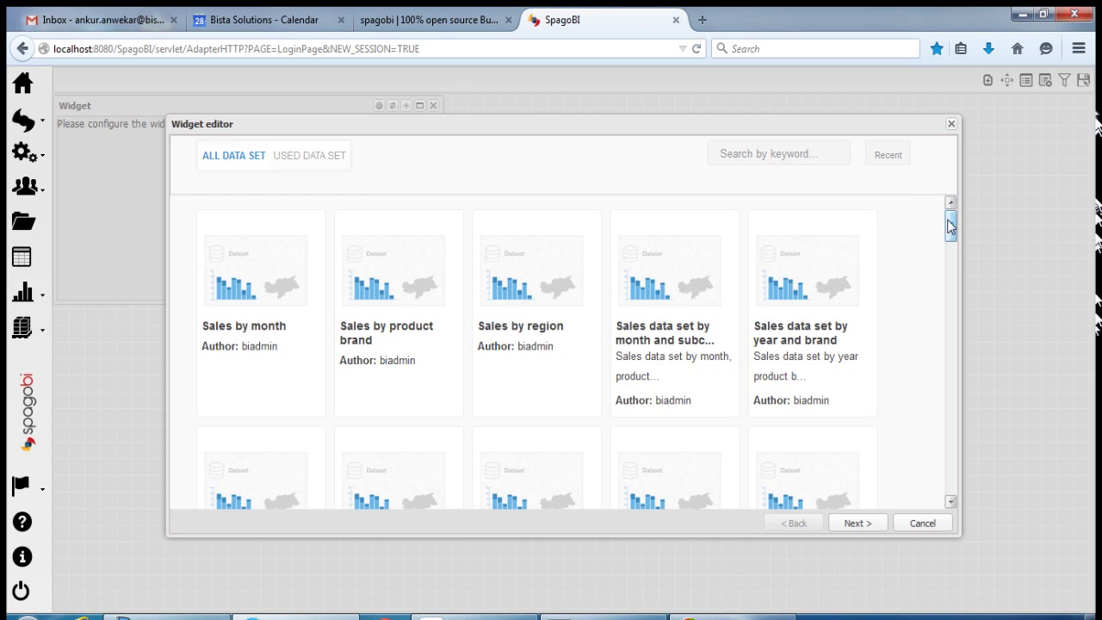
{"action": "left_click_drag", "start_coordinate": [950, 225], "coordinate": [945, 494]}
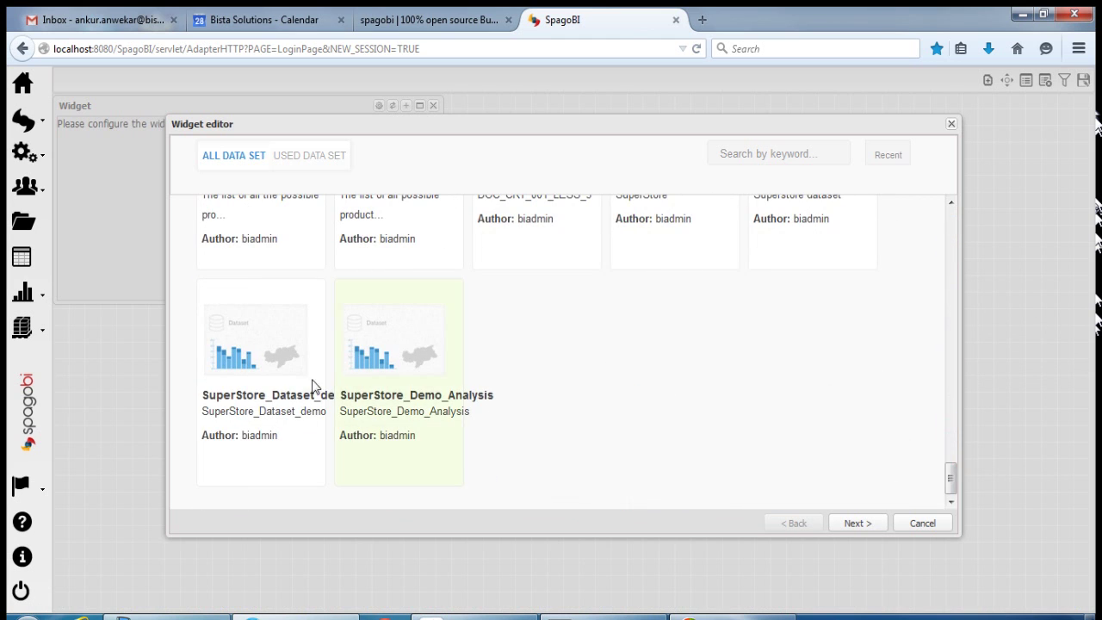
{"action": "left_click", "coordinate": [387, 376]}
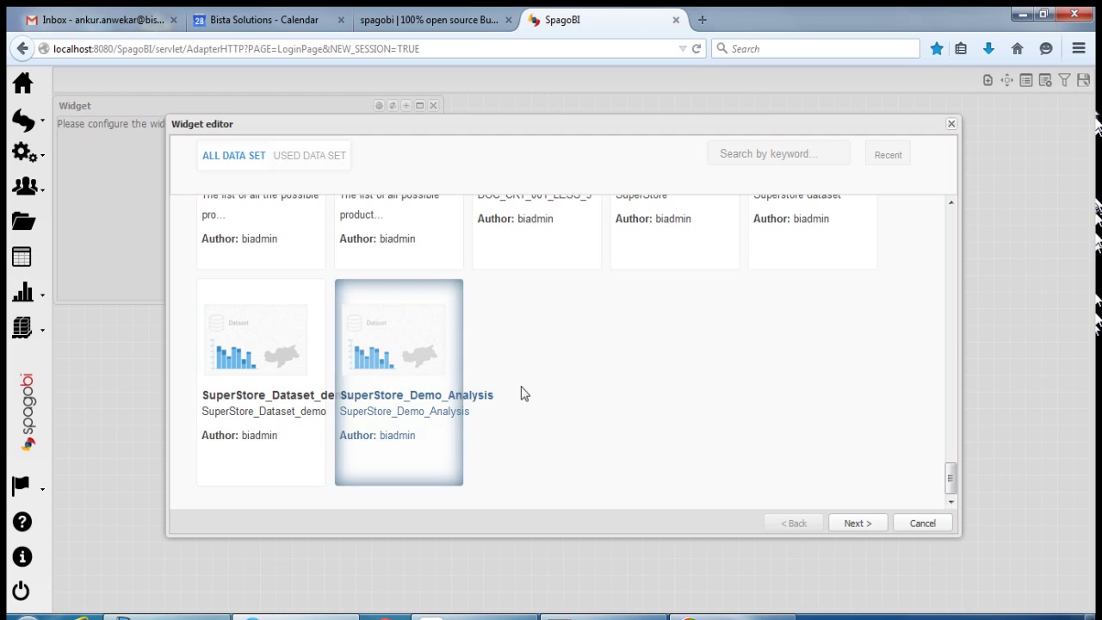
Move on to visualization and drop a Pie Chart into the custom configuration
{"action": "left_click", "coordinate": [857, 524]}
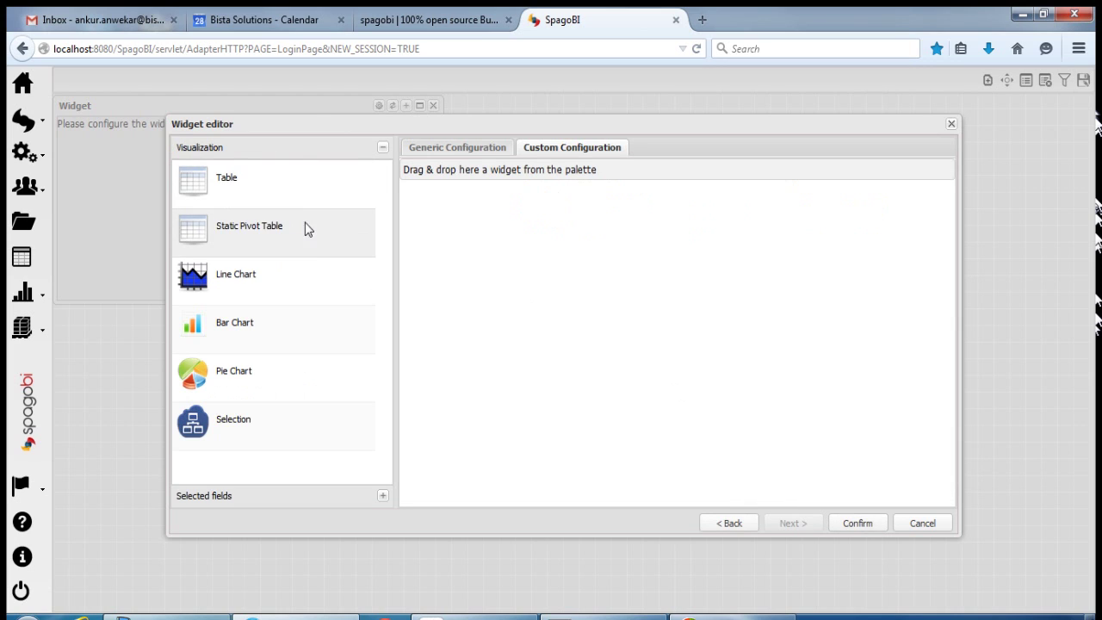
{"action": "mouse_move", "coordinate": [235, 373]}
{"action": "left_mouse_down"}
{"action": "mouse_move", "coordinate": [451, 320]}
{"action": "mouse_move", "coordinate": [268, 381]}
{"action": "mouse_move", "coordinate": [221, 377]}
{"action": "left_mouse_up"}
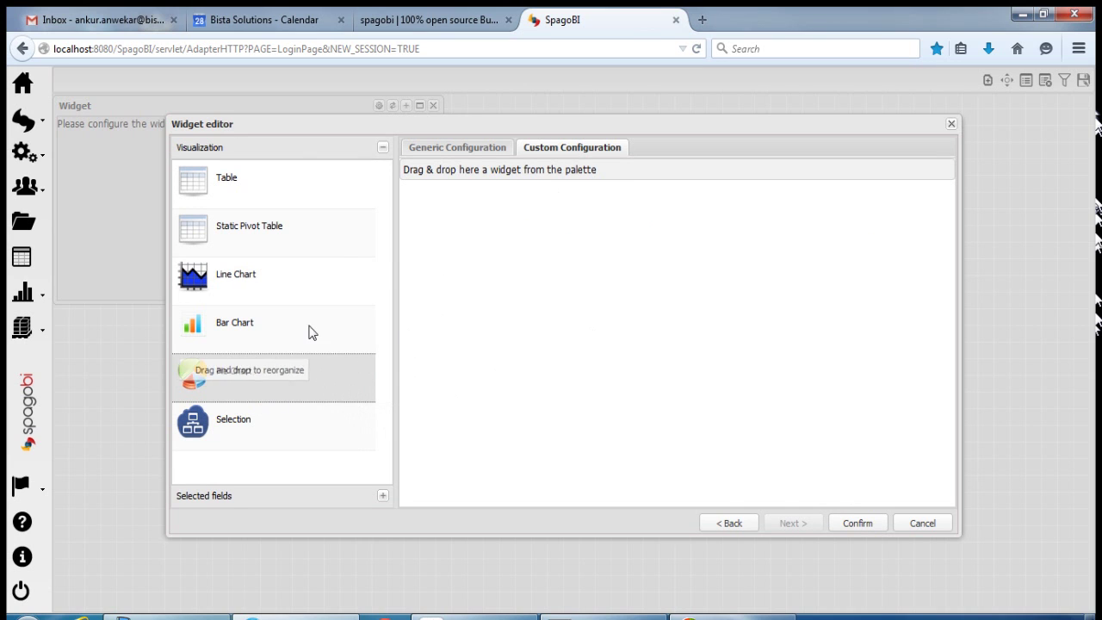
{"action": "left_click_drag", "start_coordinate": [307, 127], "coordinate": [299, 125]}
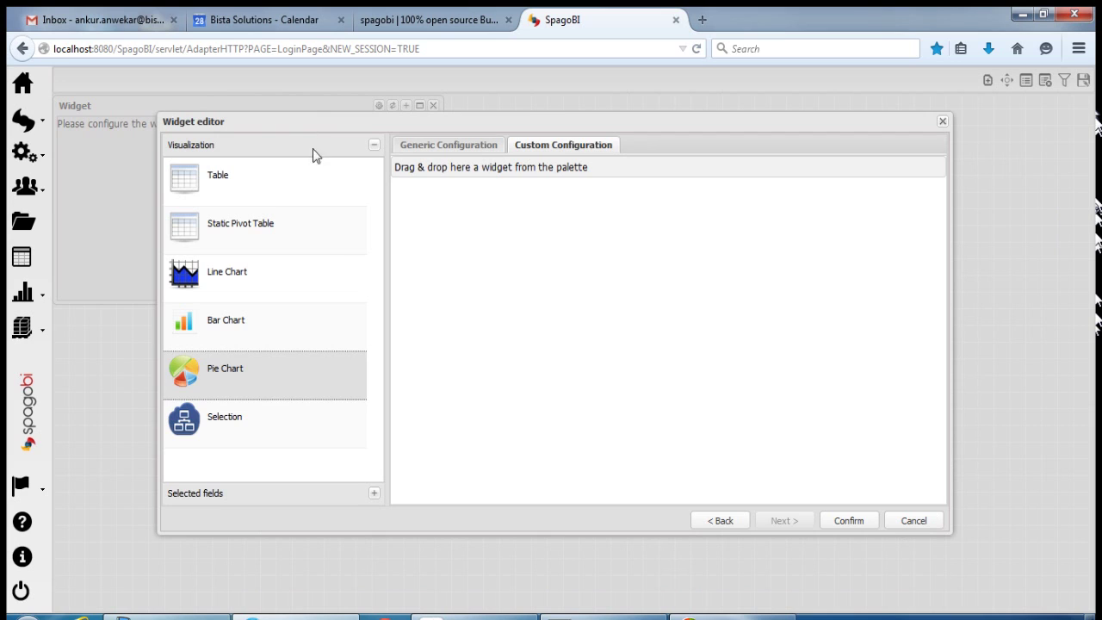
{"action": "left_click", "coordinate": [256, 504]}
{"action": "left_click", "coordinate": [239, 173]}
{"action": "left_click", "coordinate": [231, 495]}
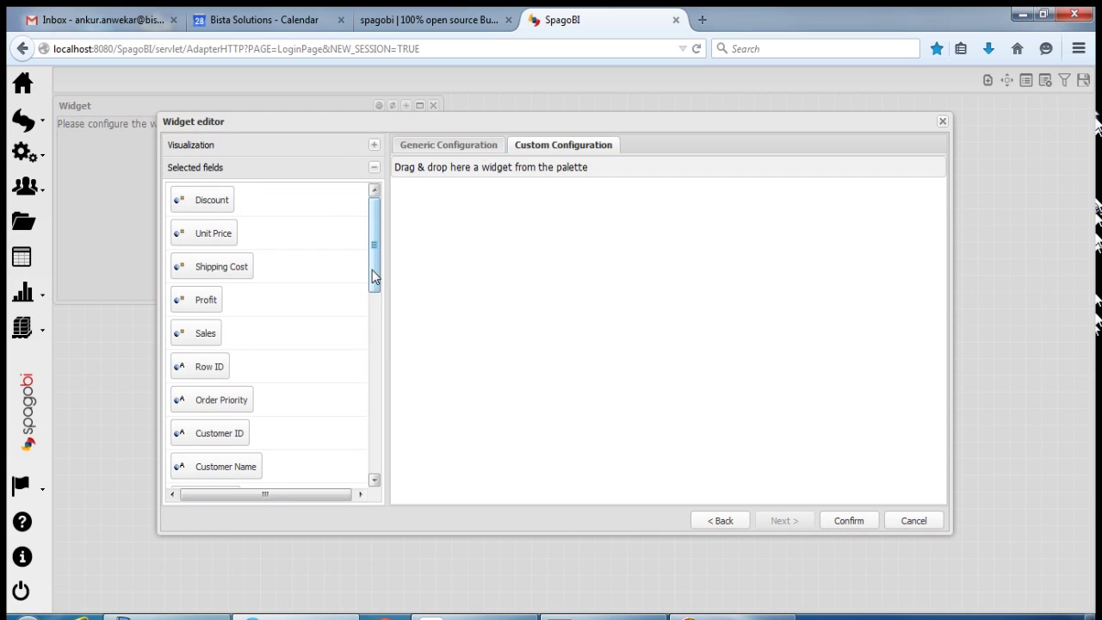
{"action": "left_click", "coordinate": [270, 140]}
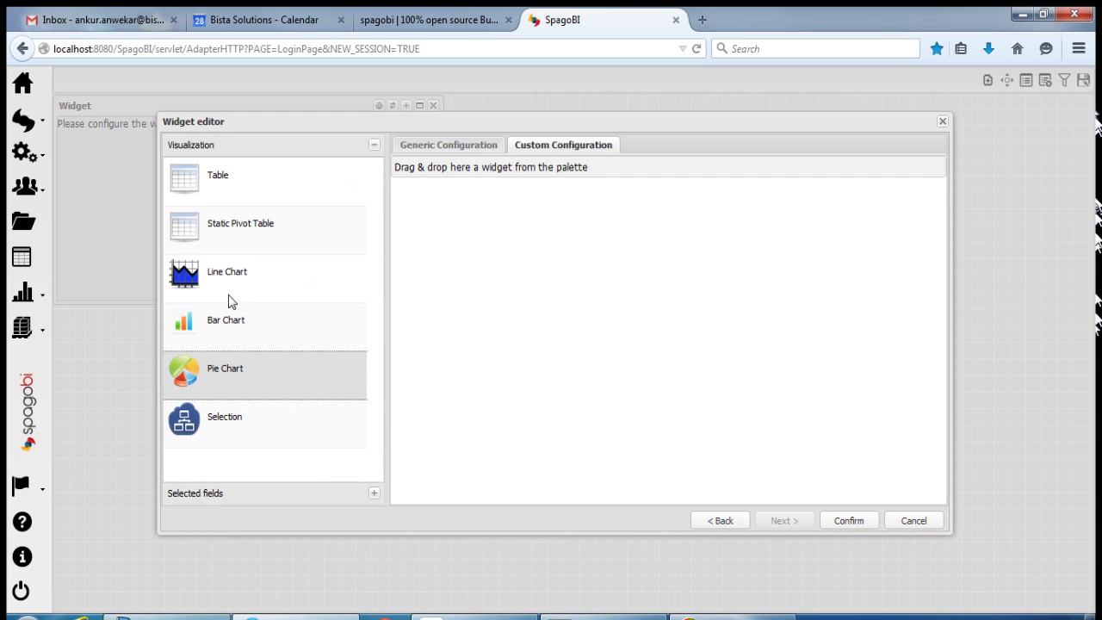
{"action": "left_click_drag", "start_coordinate": [198, 378], "coordinate": [584, 281]}
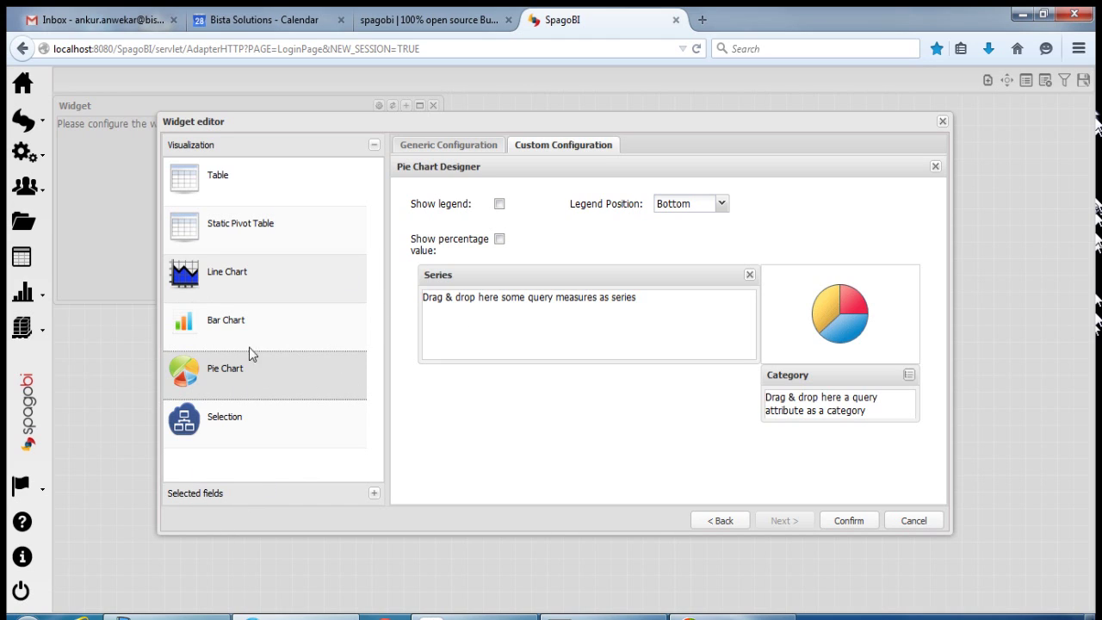
{"action": "left_click", "coordinate": [226, 493]}
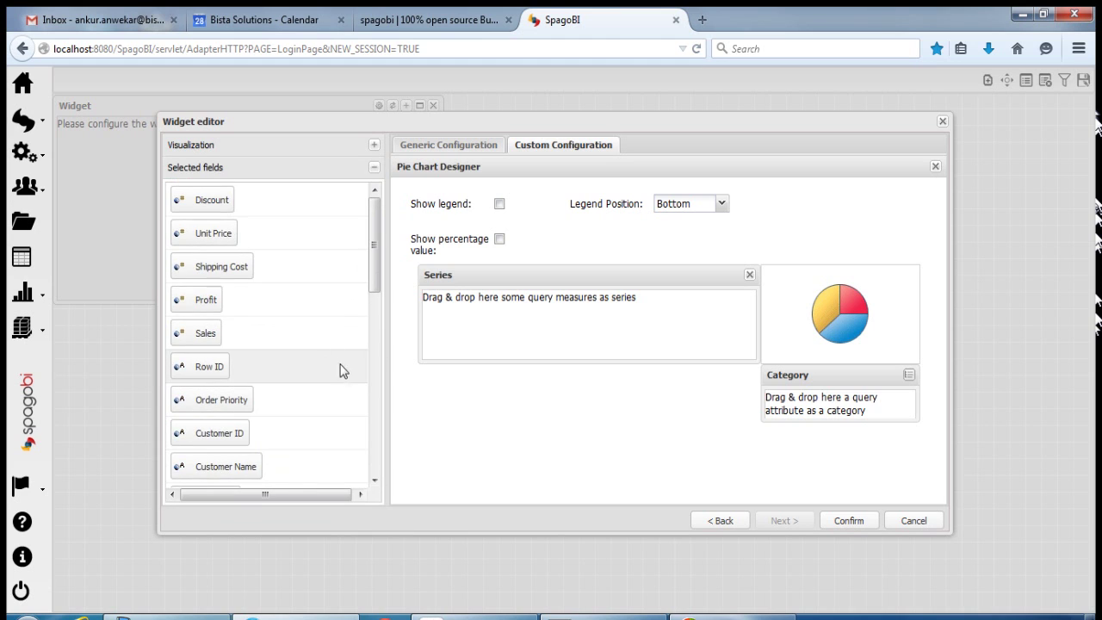
Use Product Category as the pie category and summed Sales as its series, with percentage values
{"action": "left_click_drag", "start_coordinate": [376, 276], "coordinate": [378, 377]}
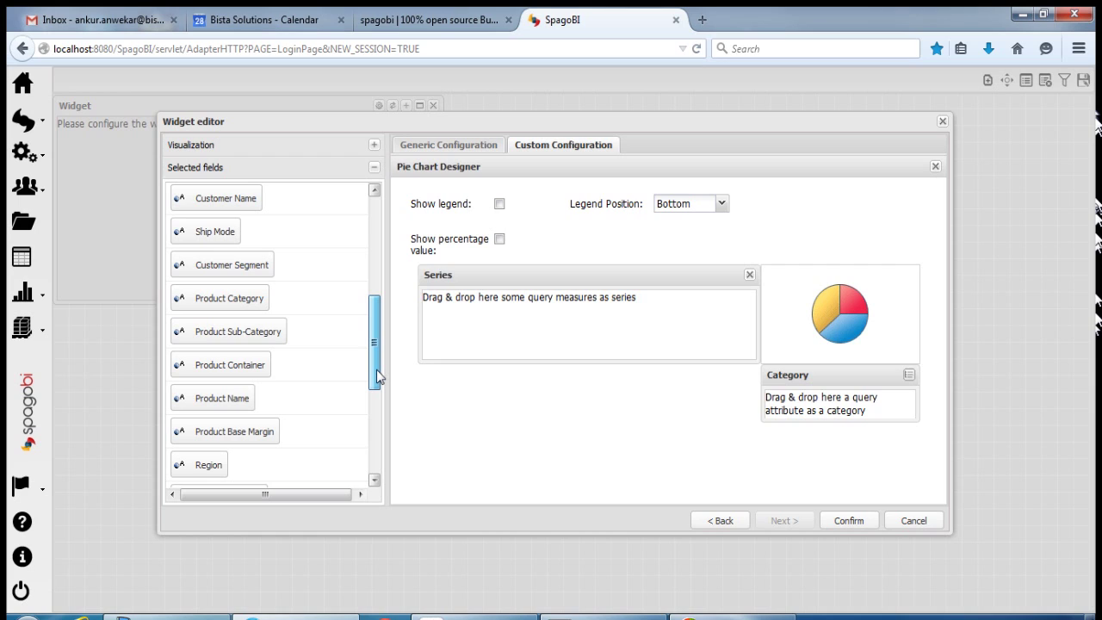
{"action": "left_click_drag", "start_coordinate": [377, 376], "coordinate": [378, 375]}
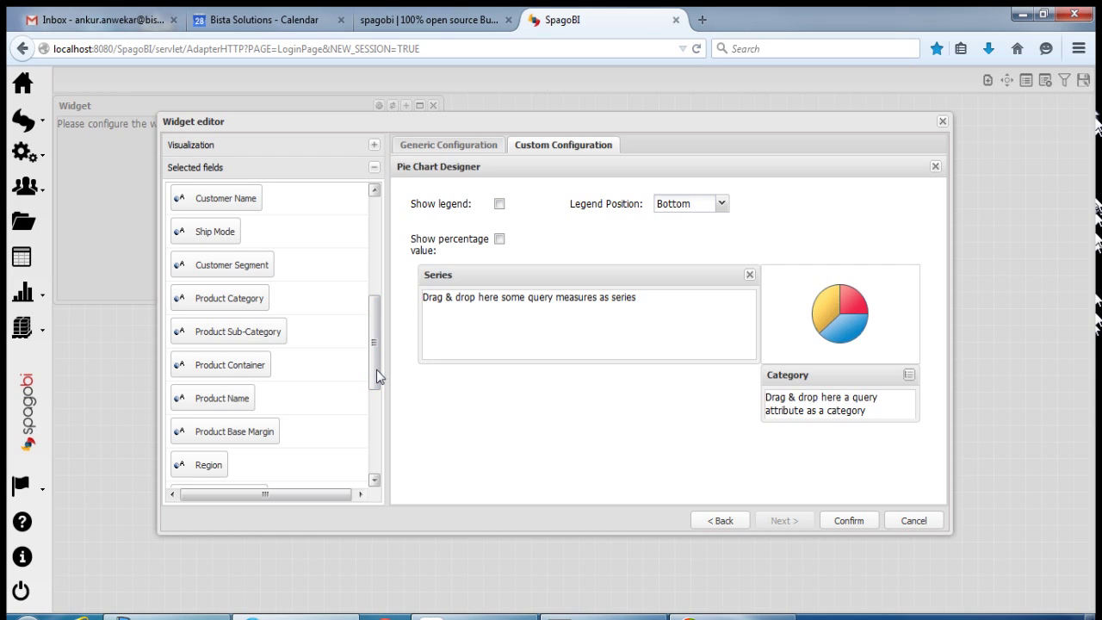
{"action": "left_click_drag", "start_coordinate": [376, 369], "coordinate": [373, 402]}
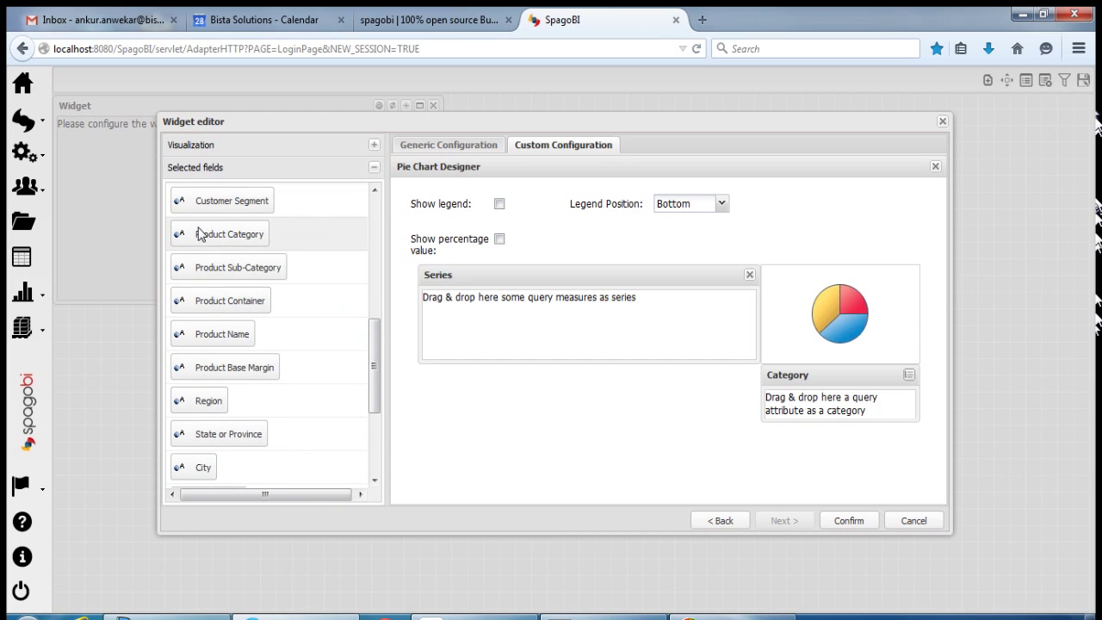
{"action": "left_click_drag", "start_coordinate": [197, 233], "coordinate": [769, 392]}
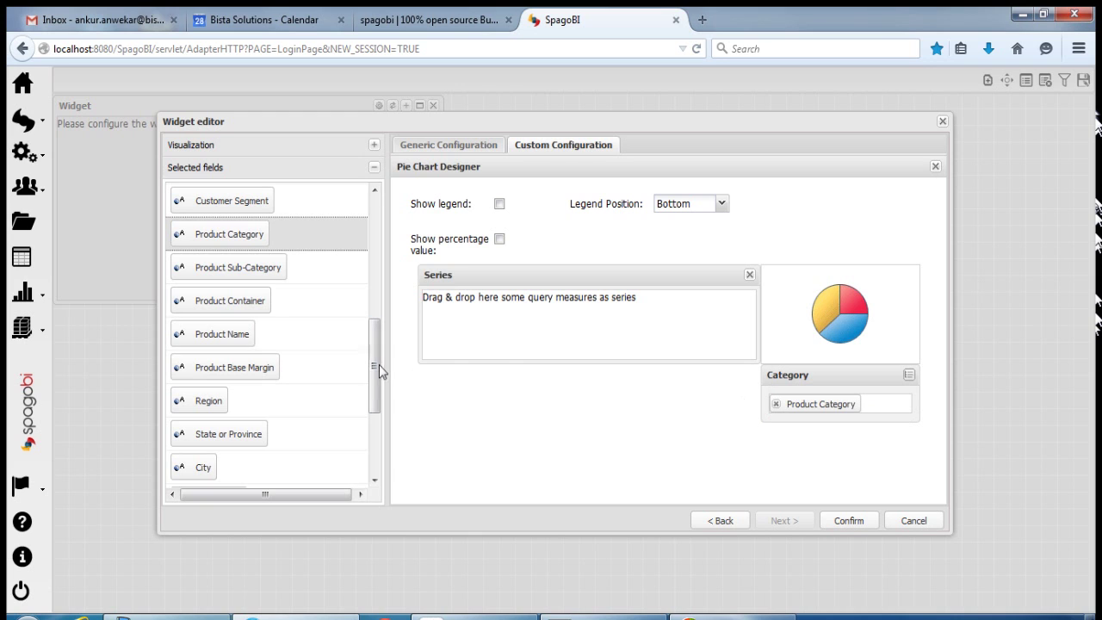
{"action": "left_click_drag", "start_coordinate": [376, 364], "coordinate": [376, 263]}
{"action": "left_click_drag", "start_coordinate": [207, 303], "coordinate": [474, 307]}
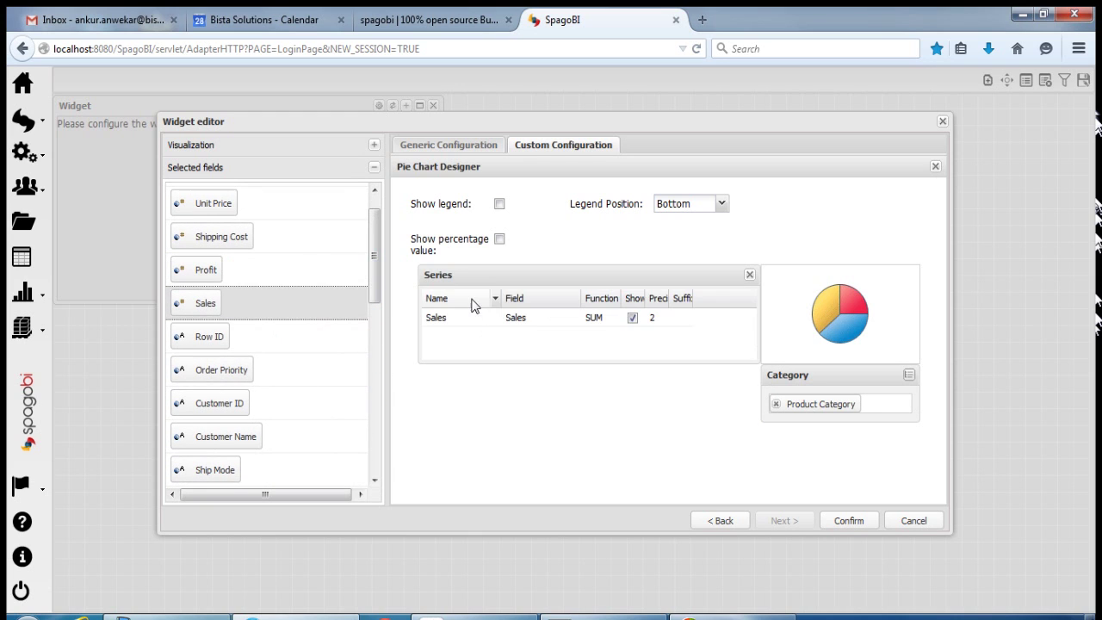
{"action": "left_click", "coordinate": [500, 242]}
Show the legend, colour the second and third categories lime green and orange, and confirm
{"action": "left_click", "coordinate": [499, 204]}
{"action": "left_click", "coordinate": [910, 375]}
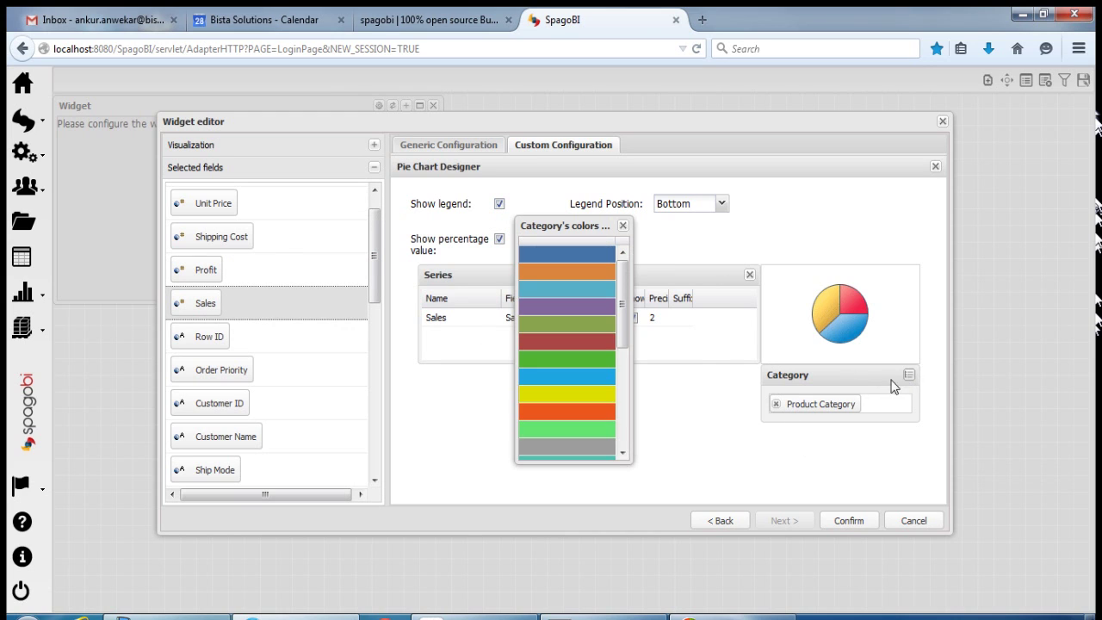
{"action": "left_click", "coordinate": [587, 270]}
{"action": "left_click", "coordinate": [609, 271]}
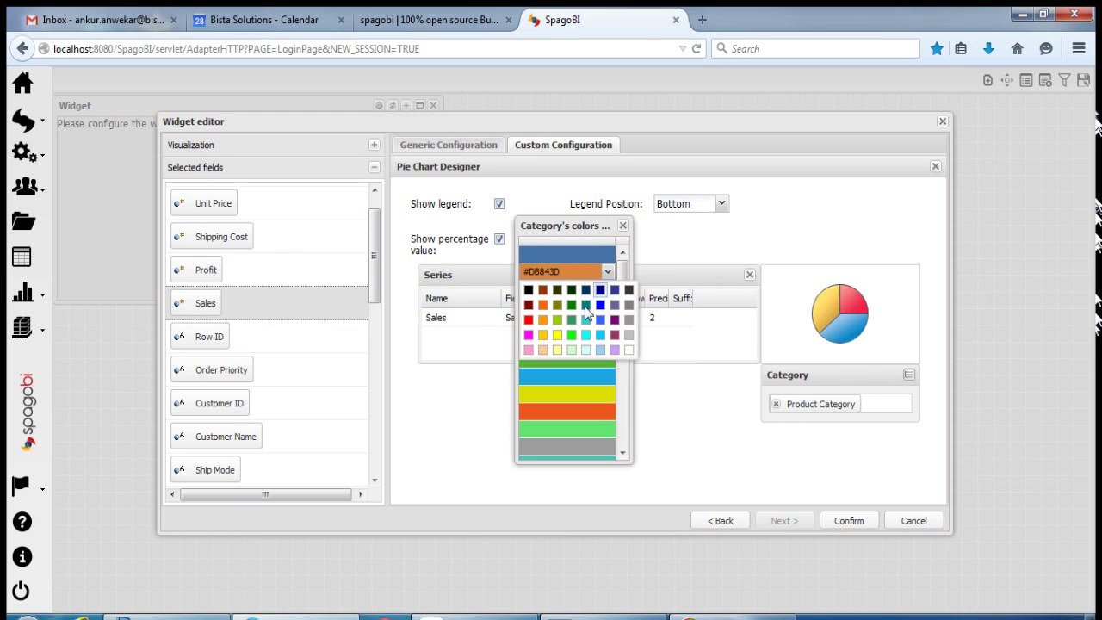
{"action": "left_click", "coordinate": [557, 322]}
{"action": "left_click", "coordinate": [594, 290]}
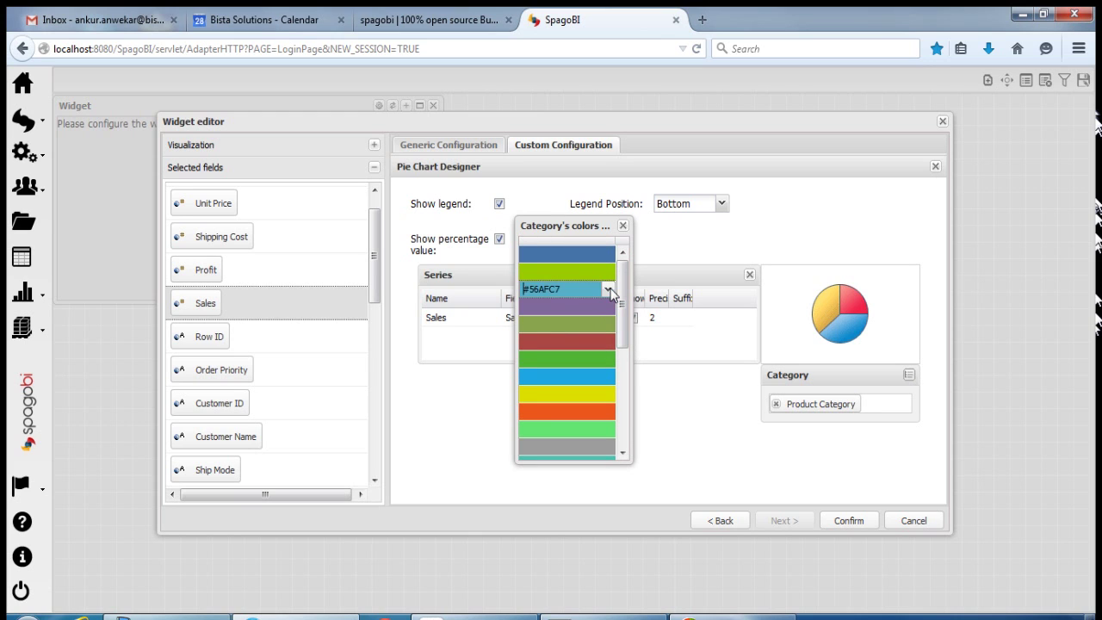
{"action": "left_click", "coordinate": [607, 290]}
{"action": "left_click", "coordinate": [557, 353]}
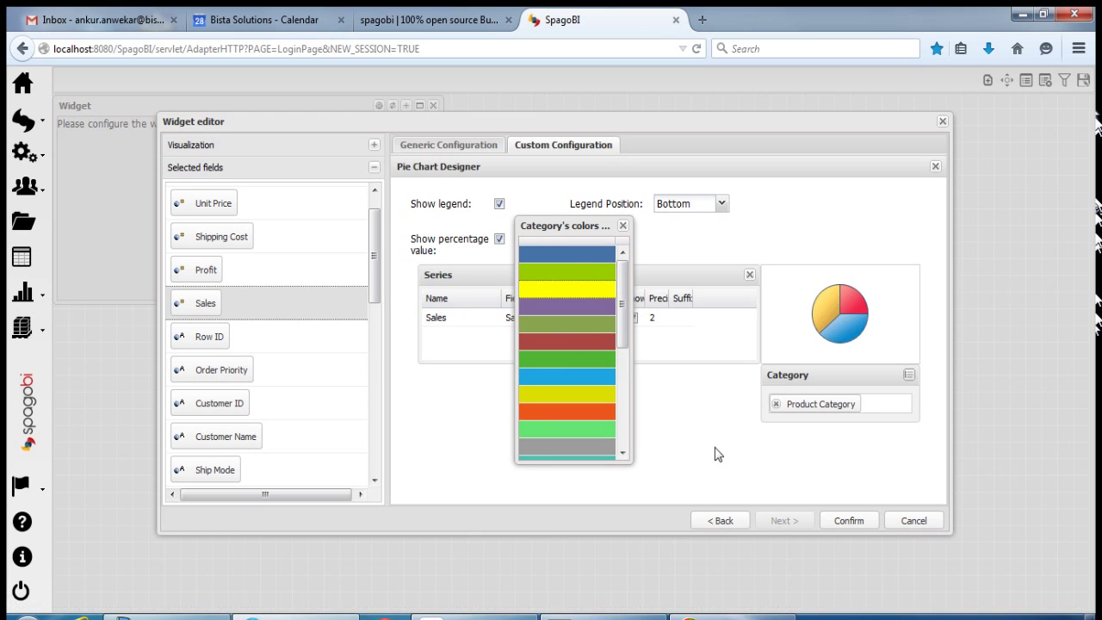
{"action": "left_click", "coordinate": [597, 292]}
{"action": "left_click", "coordinate": [609, 290]}
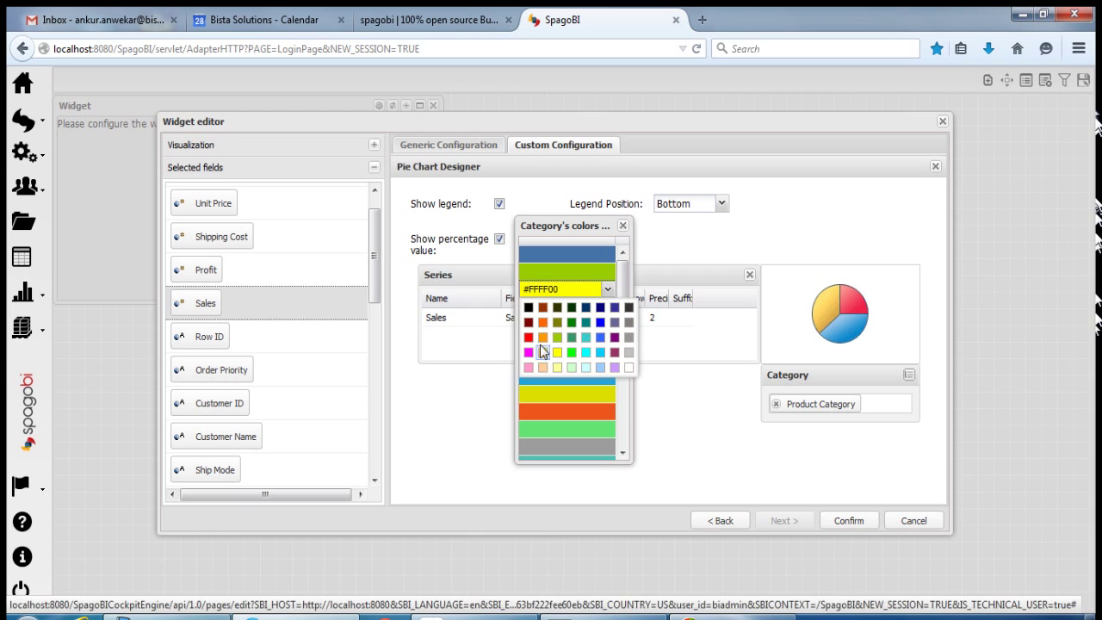
{"action": "left_click", "coordinate": [540, 343]}
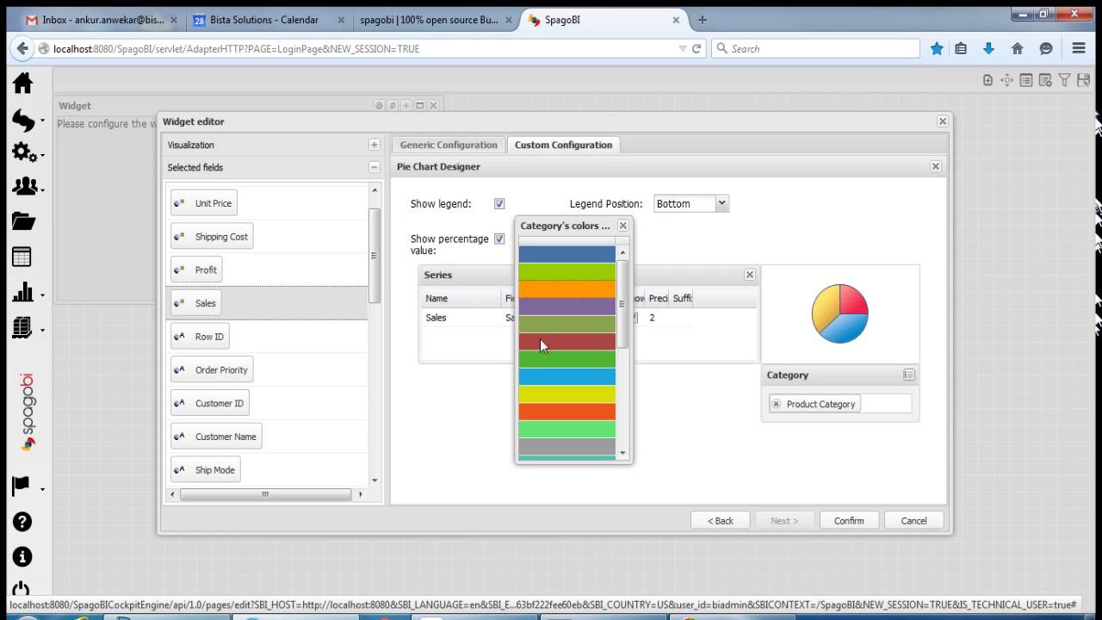
{"action": "left_click", "coordinate": [623, 225]}
{"action": "left_click", "coordinate": [842, 523]}
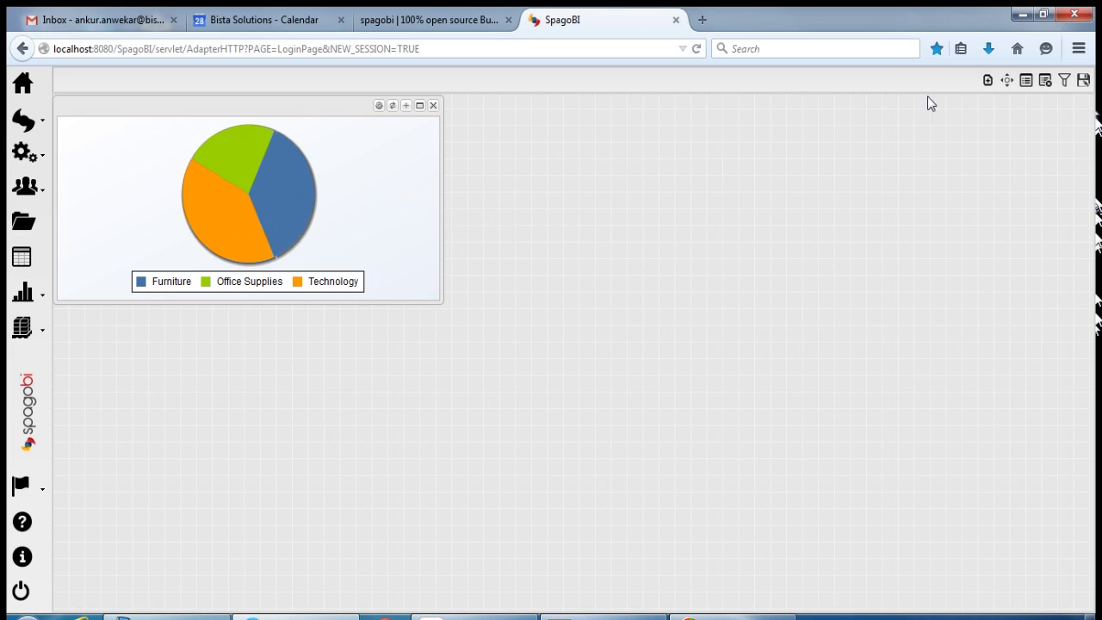
Add a widget on the SuperStore_Demo_Analysis dataset as a horizontal Bar Chart
{"action": "left_click", "coordinate": [1004, 81]}
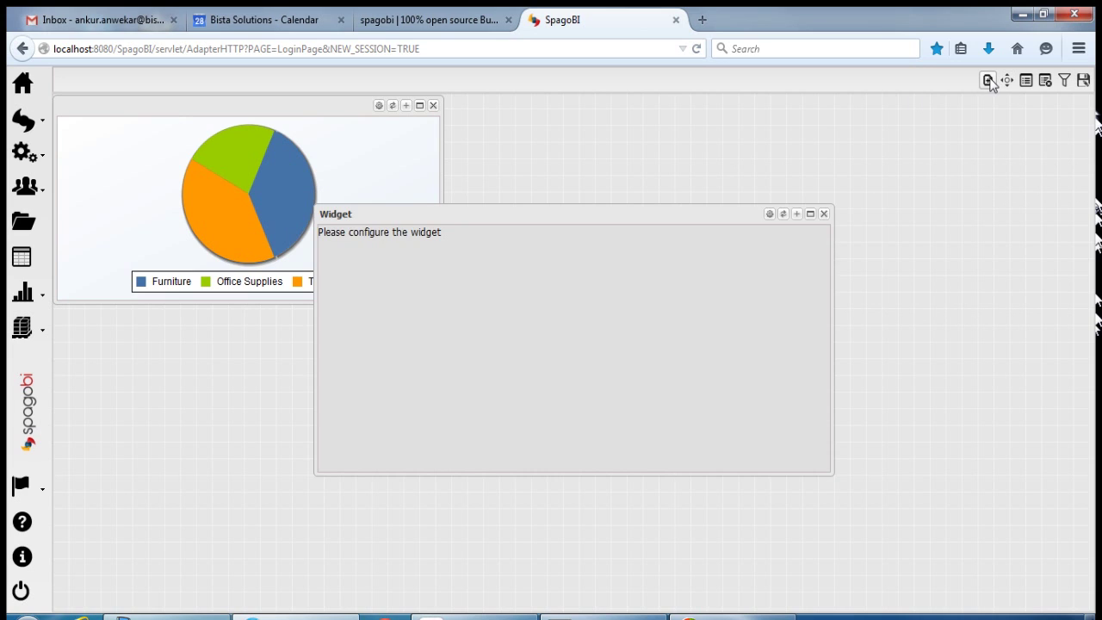
{"action": "left_click", "coordinate": [769, 214]}
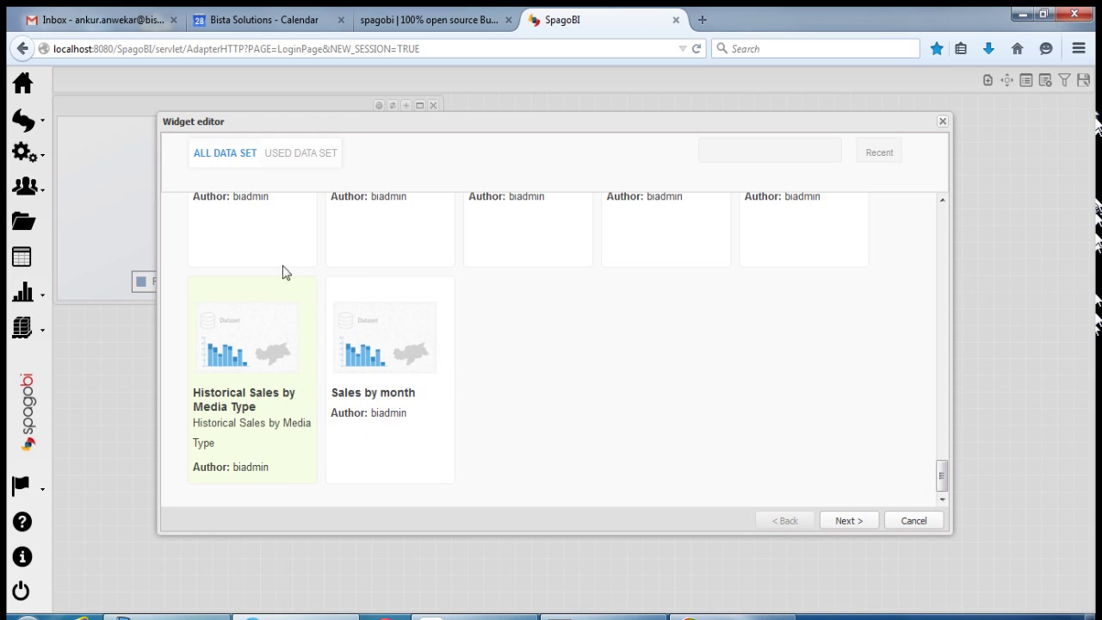
{"action": "left_click", "coordinate": [290, 156]}
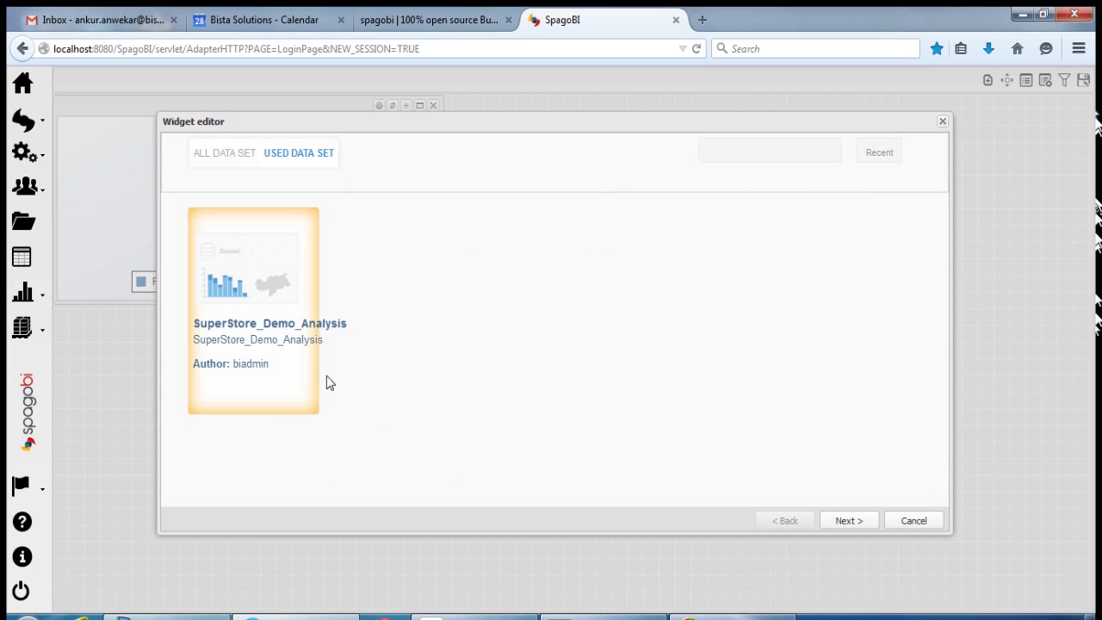
{"action": "left_click", "coordinate": [832, 522]}
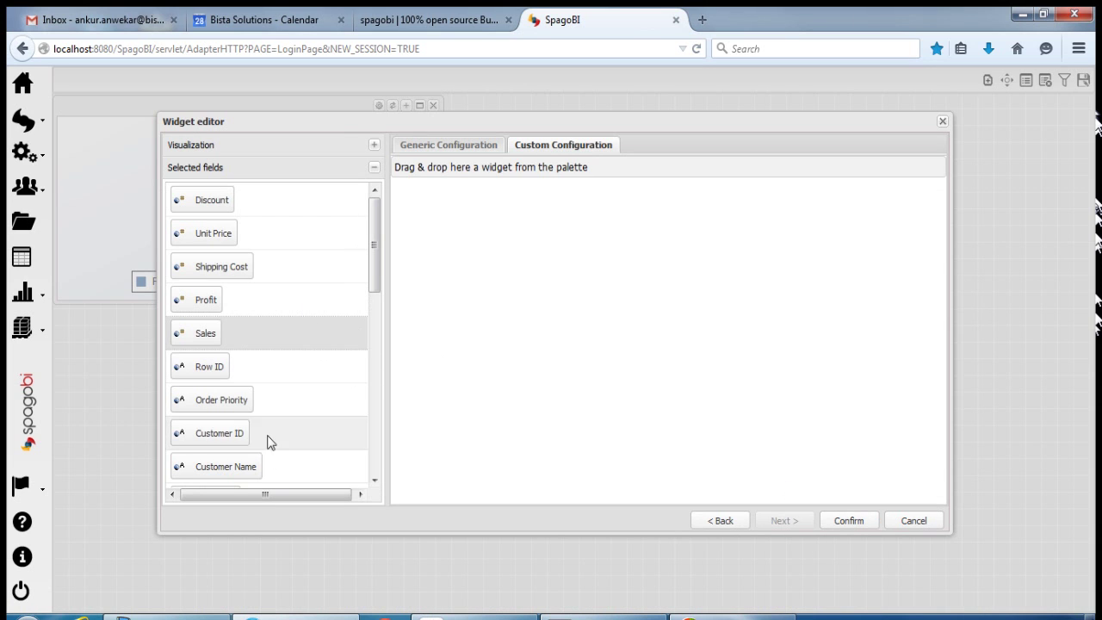
{"action": "left_click", "coordinate": [208, 150]}
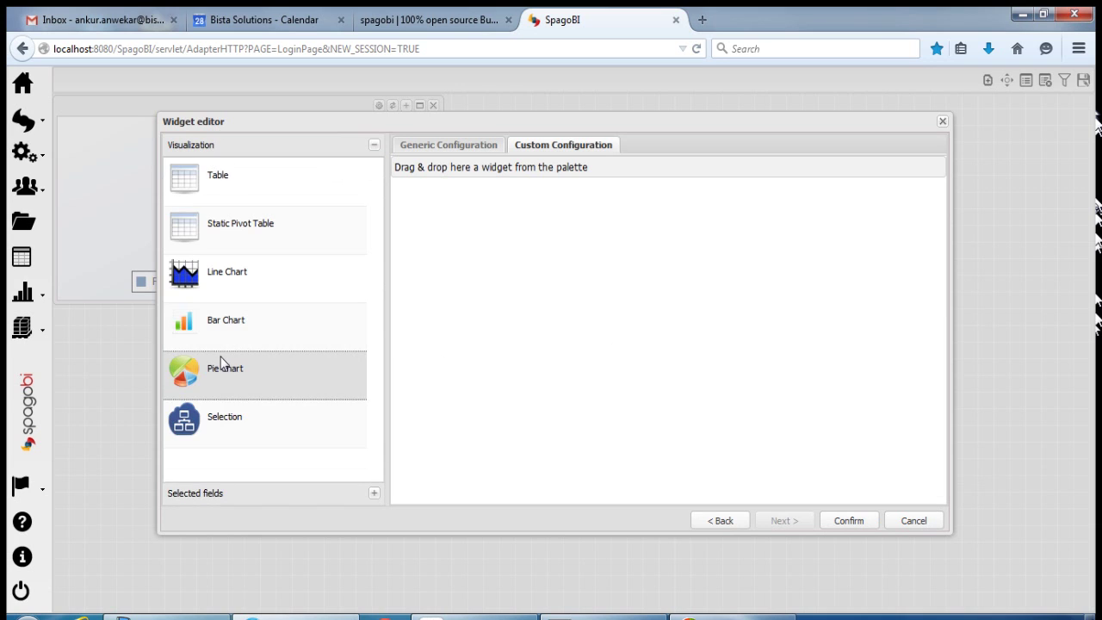
{"action": "left_click_drag", "start_coordinate": [214, 327], "coordinate": [472, 294]}
{"action": "left_click", "coordinate": [896, 198]}
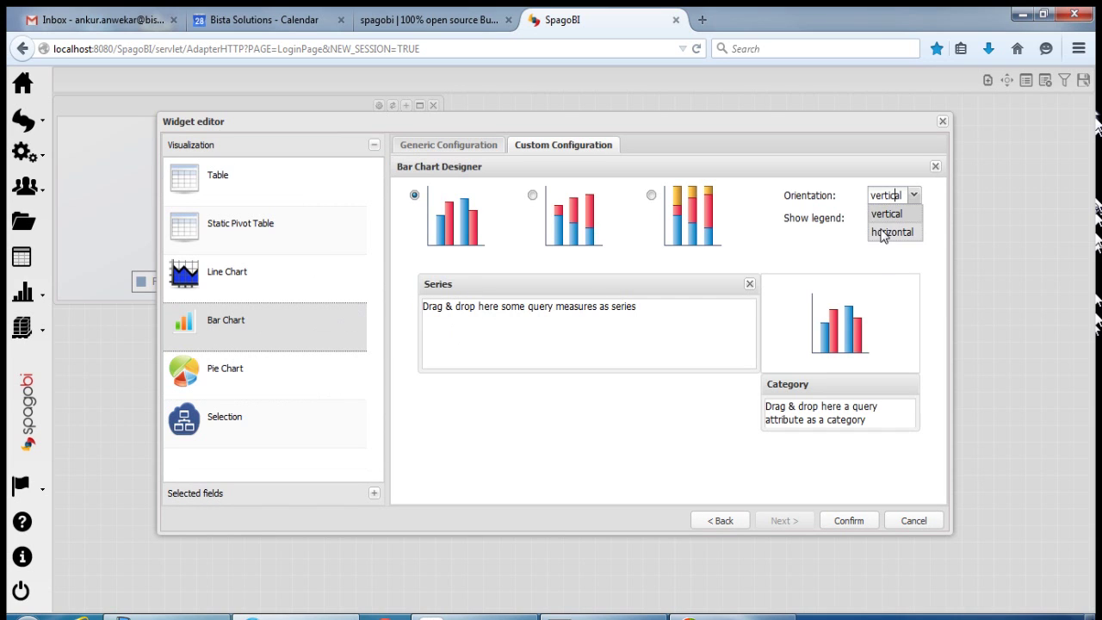
{"action": "left_click", "coordinate": [883, 233]}
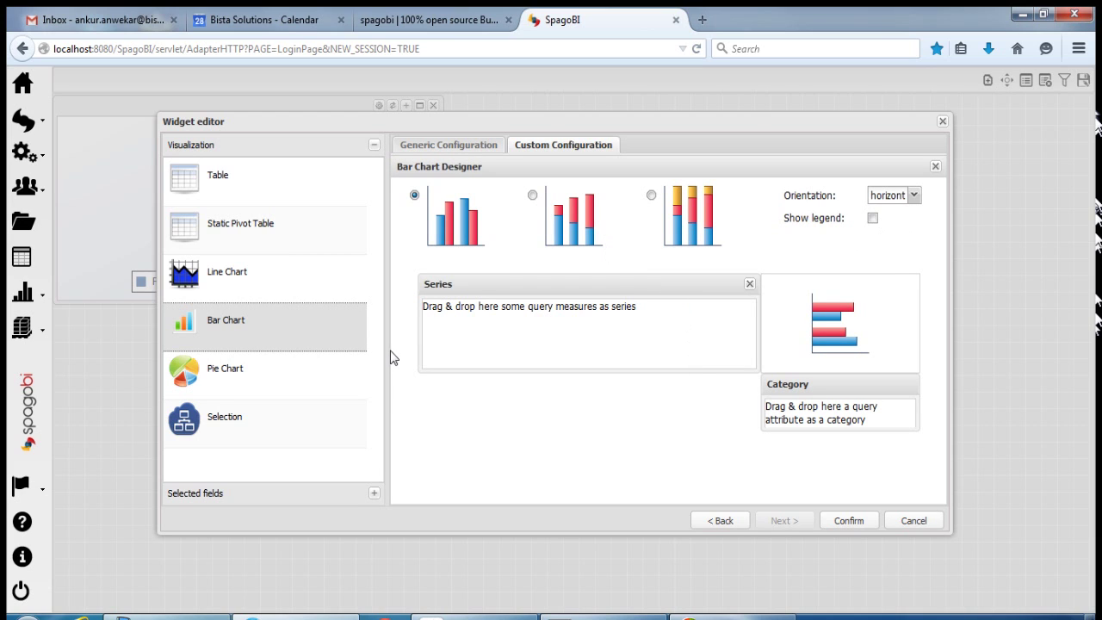
Plot Sales by Product Sub-Category, colour the series #99CC00, and confirm
{"action": "left_click", "coordinate": [234, 492]}
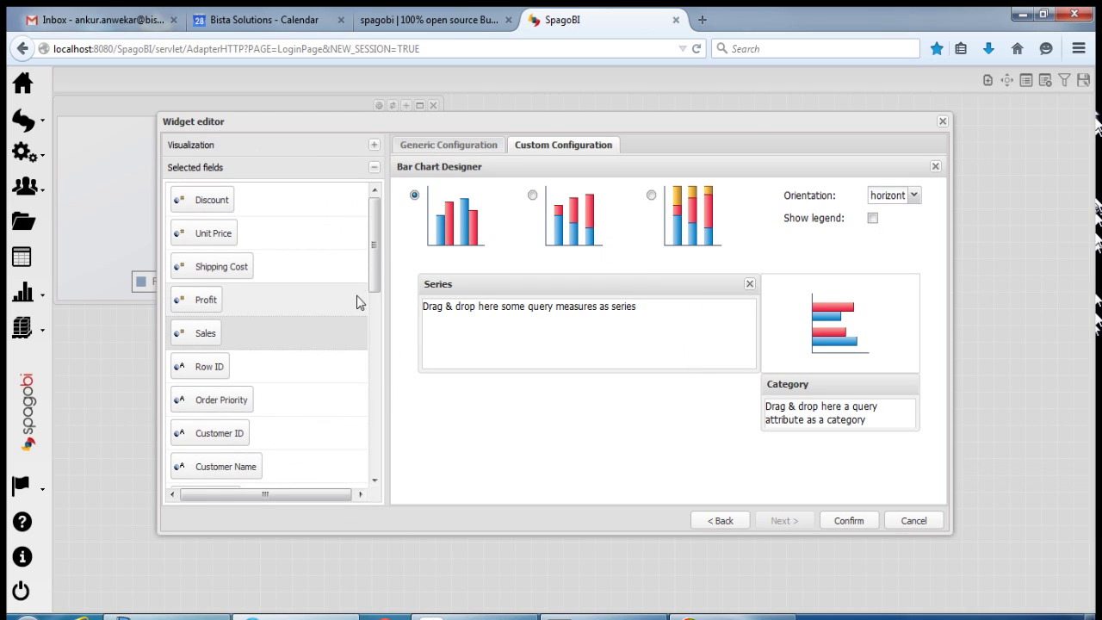
{"action": "left_click_drag", "start_coordinate": [376, 278], "coordinate": [372, 359]}
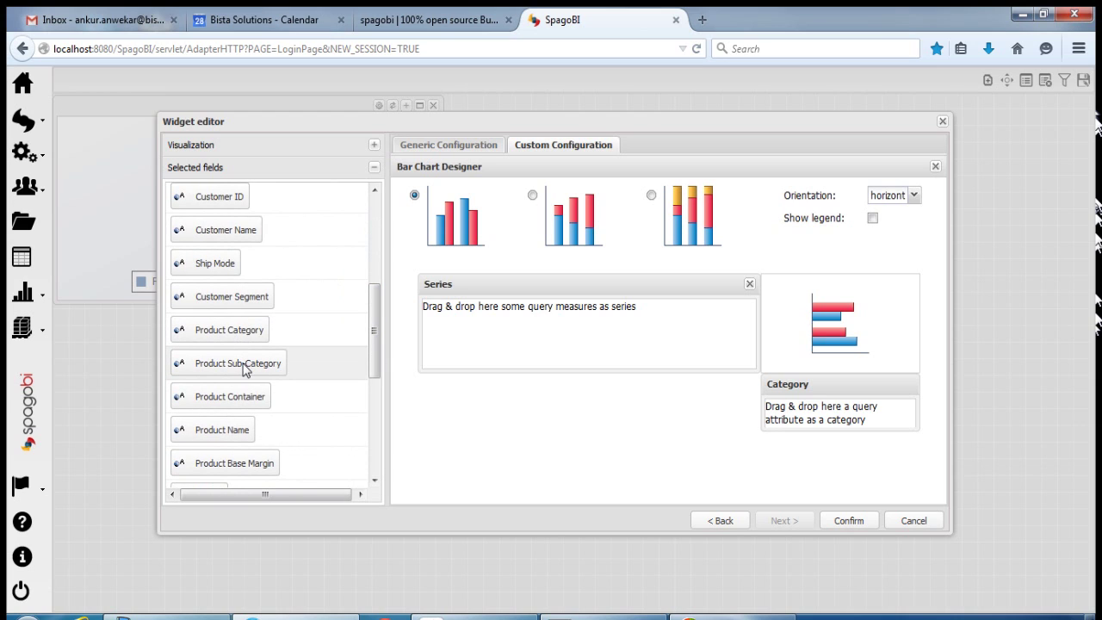
{"action": "left_click_drag", "start_coordinate": [246, 368], "coordinate": [776, 409]}
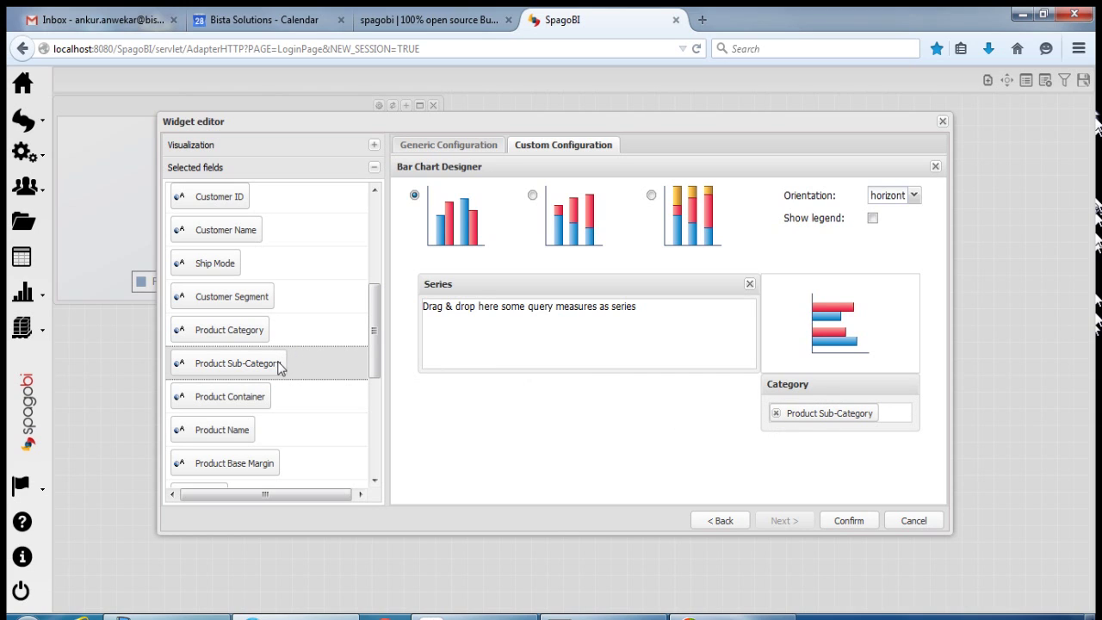
{"action": "left_click_drag", "start_coordinate": [376, 365], "coordinate": [377, 296]}
{"action": "mouse_move", "coordinate": [205, 286]}
{"action": "left_mouse_down"}
{"action": "mouse_move", "coordinate": [504, 332]}
{"action": "mouse_move", "coordinate": [491, 337]}
{"action": "left_mouse_up"}
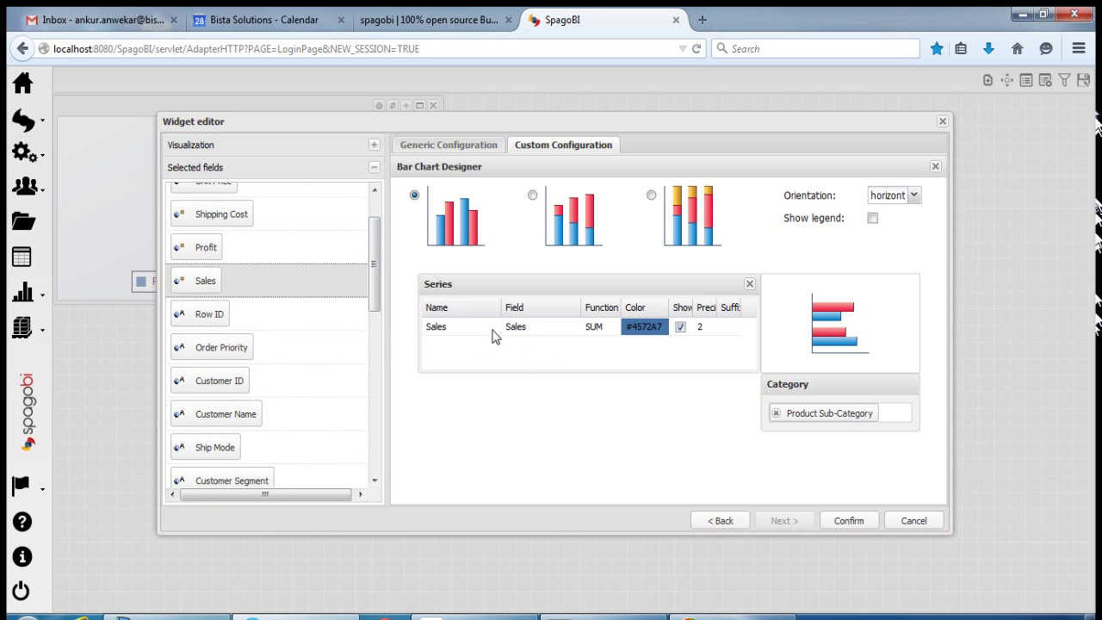
{"action": "left_click", "coordinate": [655, 334]}
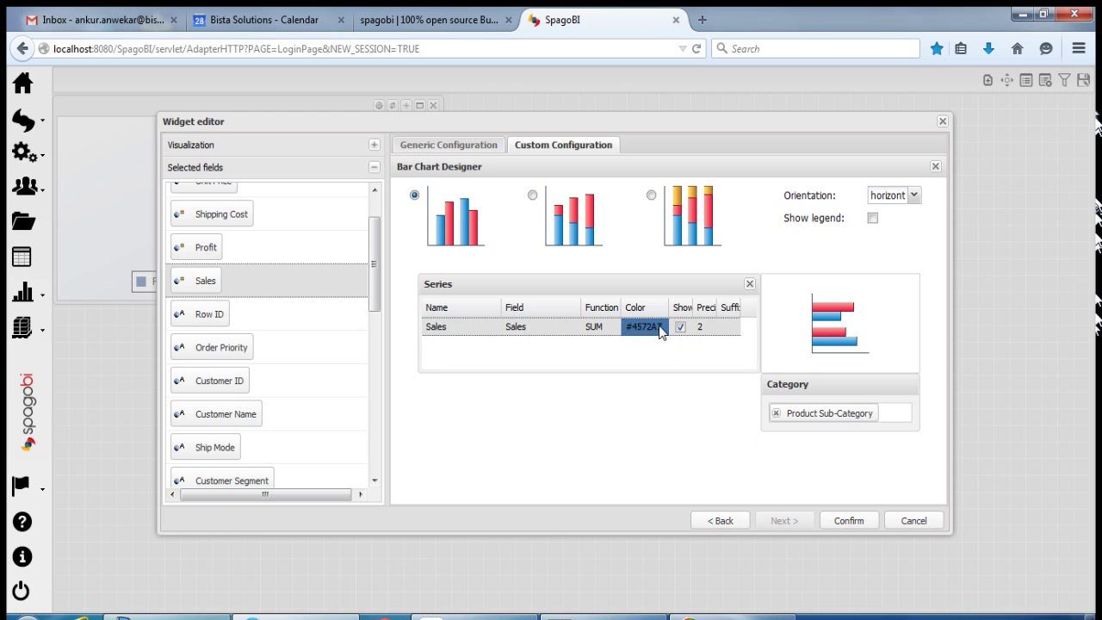
{"action": "left_click", "coordinate": [662, 327]}
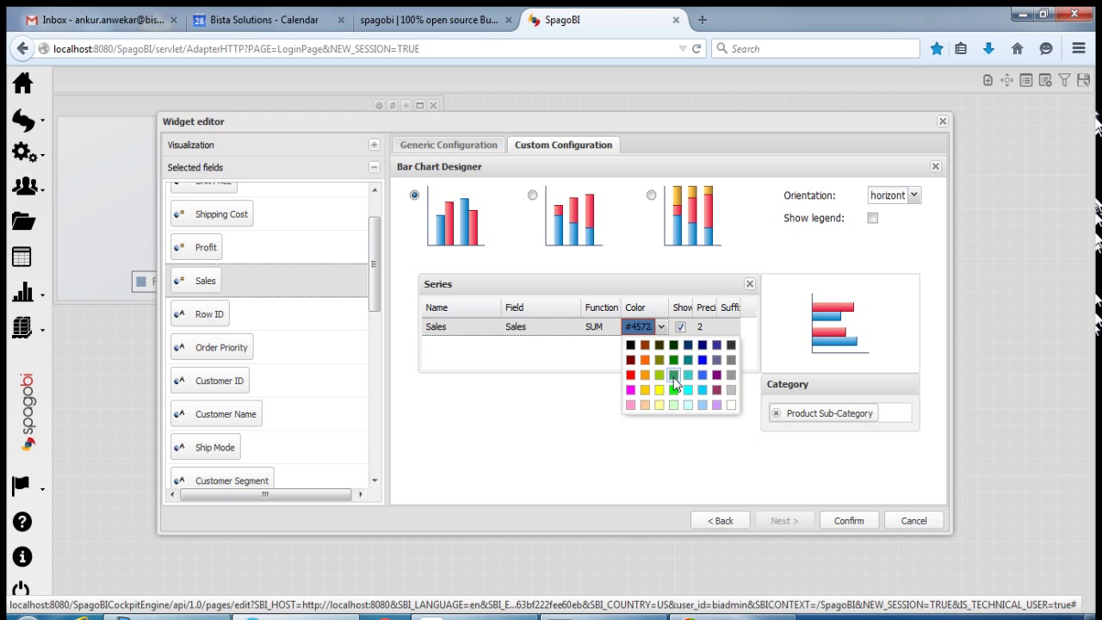
{"action": "left_click", "coordinate": [661, 376]}
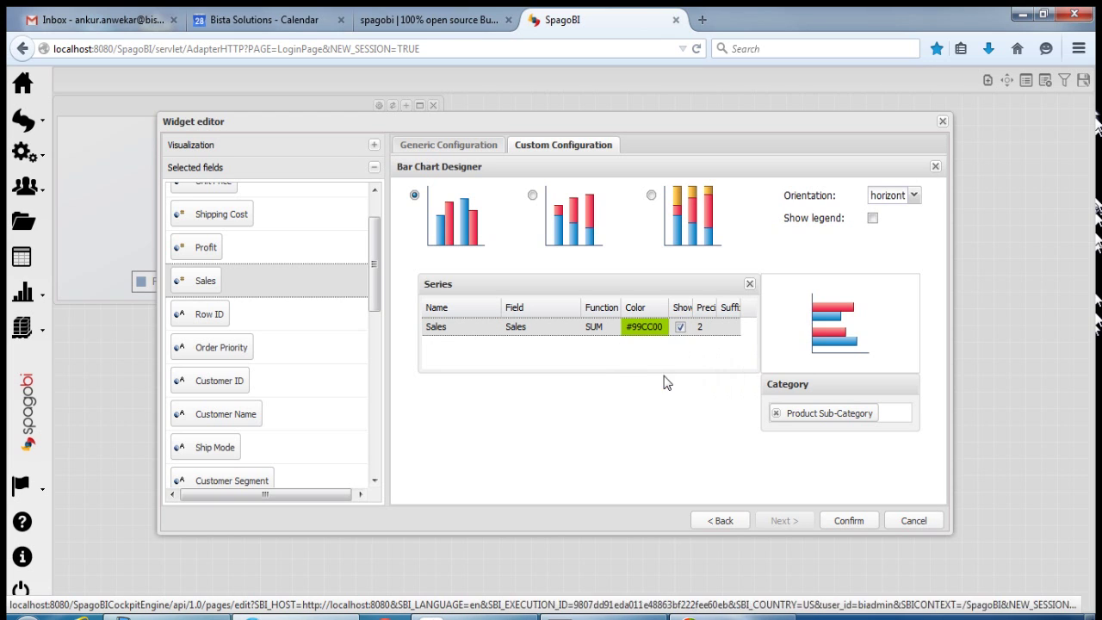
{"action": "left_click", "coordinate": [838, 522]}
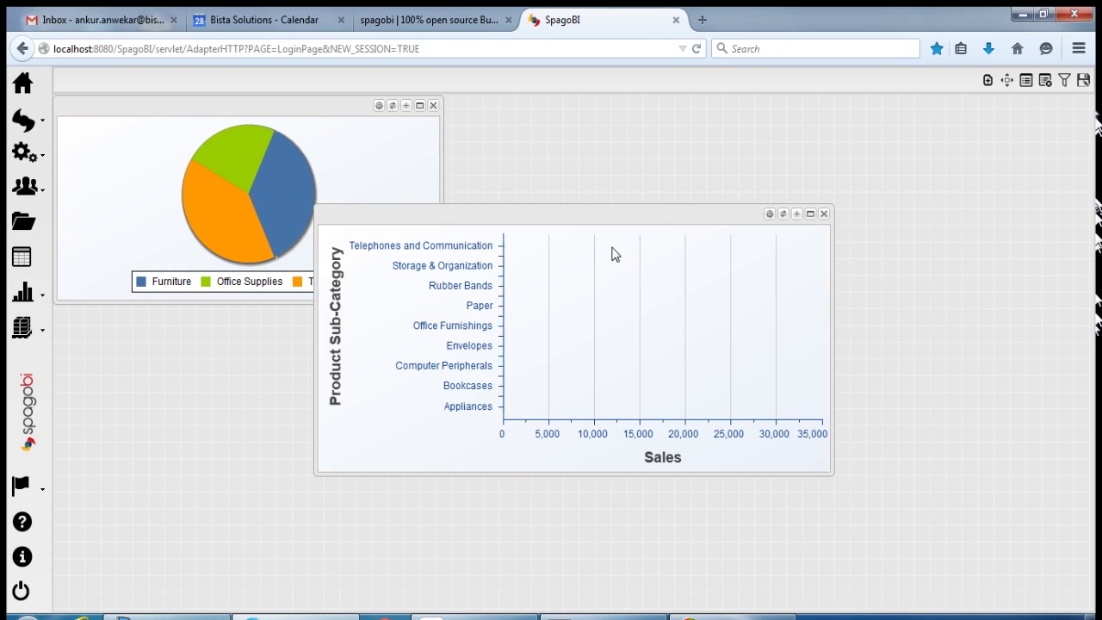
Place the pie and bar charts side by side across the top row, then add a new empty widget
{"action": "left_click_drag", "start_coordinate": [667, 207], "coordinate": [779, 109]}
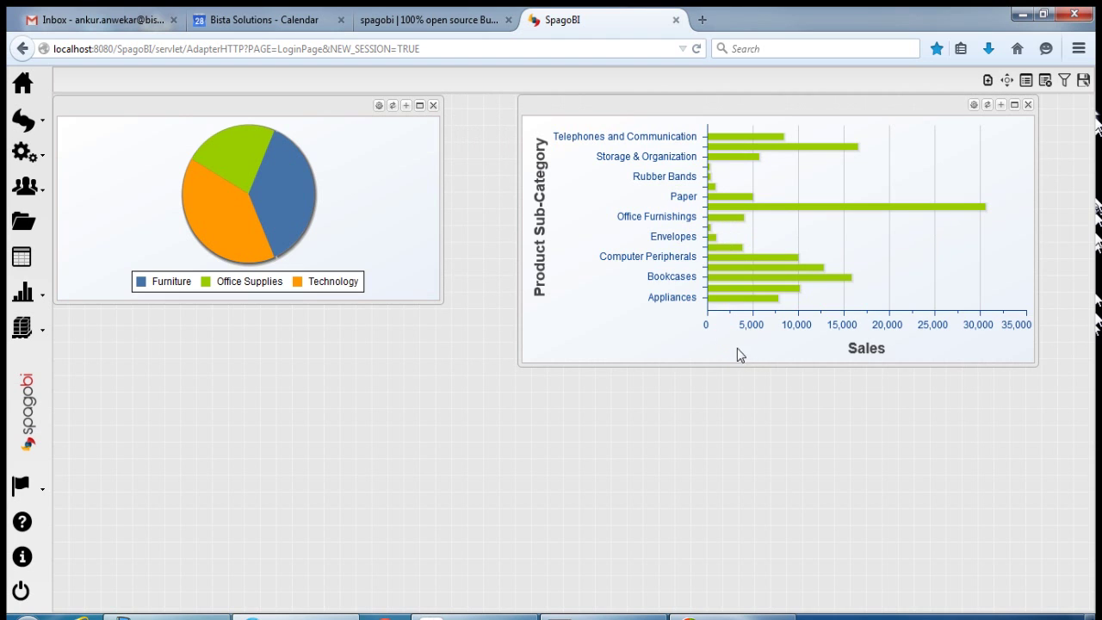
{"action": "left_click_drag", "start_coordinate": [753, 364], "coordinate": [743, 326]}
{"action": "mouse_move", "coordinate": [440, 261]}
{"action": "left_mouse_down"}
{"action": "mouse_move", "coordinate": [510, 274]}
{"action": "mouse_move", "coordinate": [448, 280]}
{"action": "left_mouse_up"}
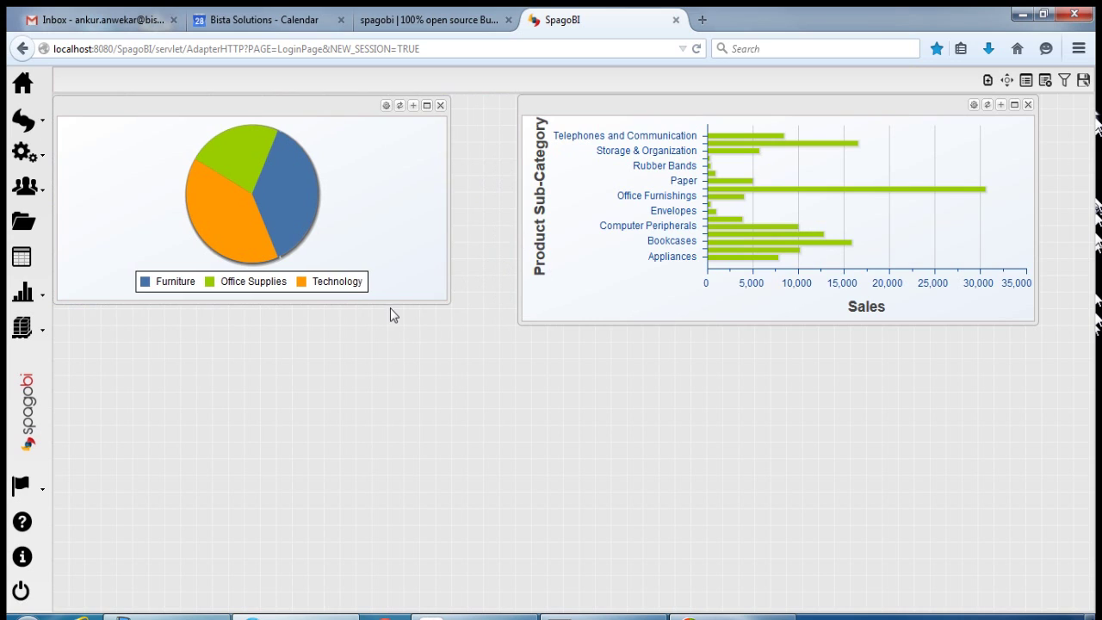
{"action": "left_click_drag", "start_coordinate": [391, 328], "coordinate": [392, 329]}
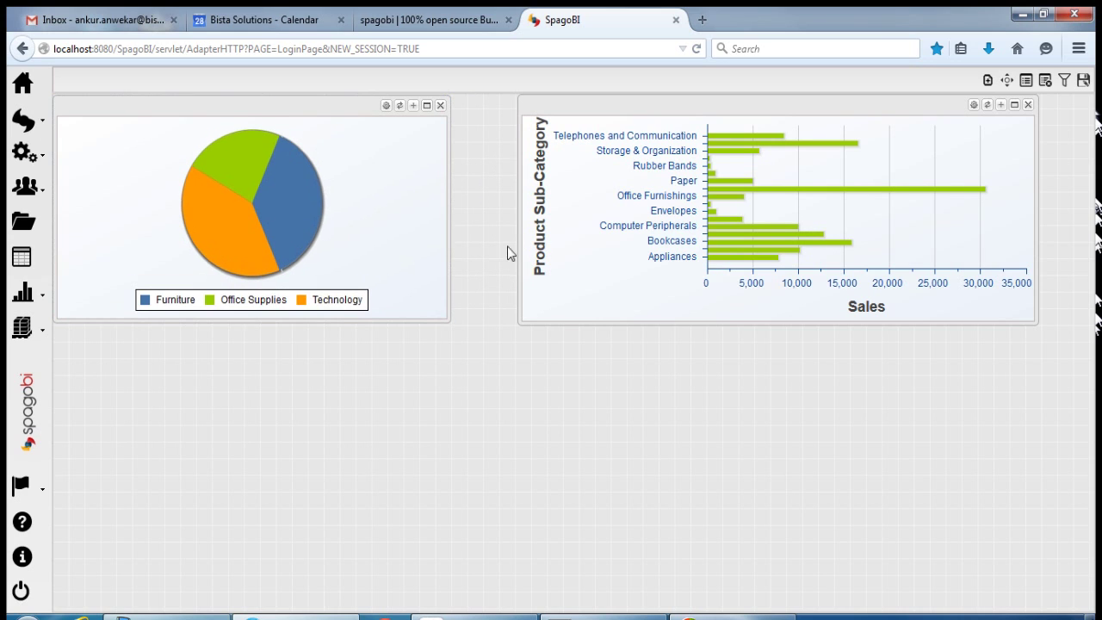
{"action": "left_click_drag", "start_coordinate": [519, 239], "coordinate": [452, 230]}
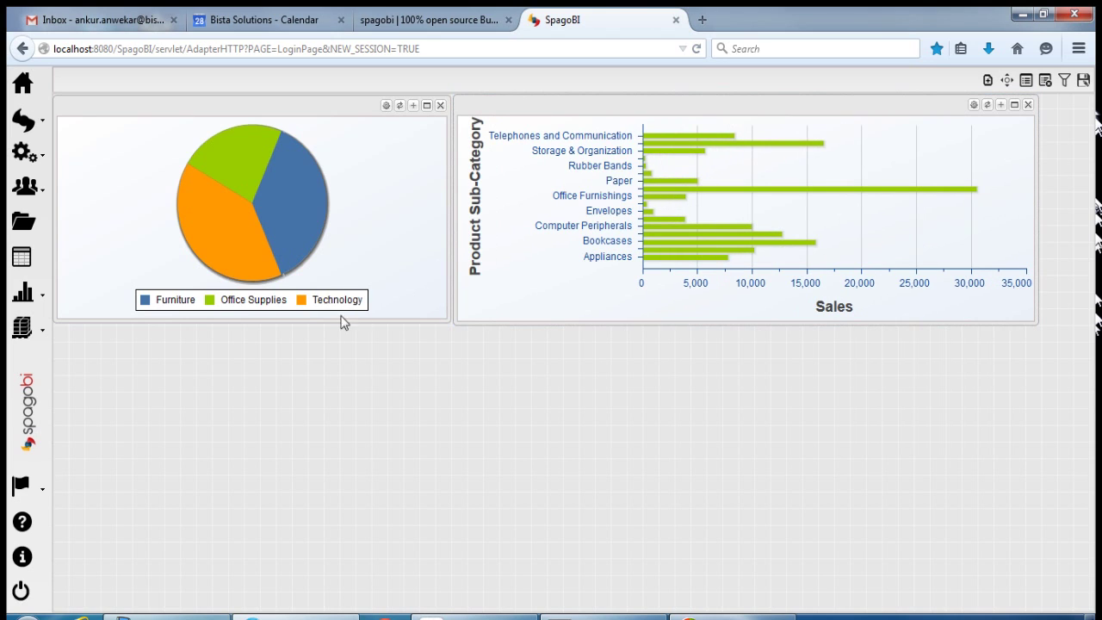
{"action": "left_click", "coordinate": [989, 80]}
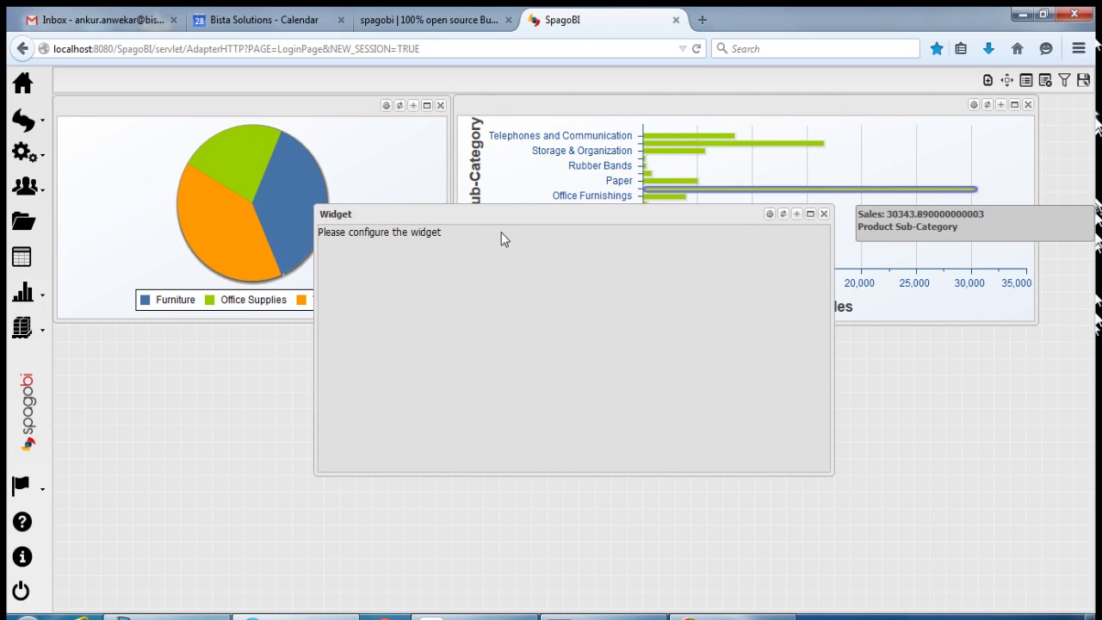
Make the new widget a Table using the SuperStore_Demo_Analysis dataset and show its dataset fields
{"action": "left_click", "coordinate": [769, 214]}
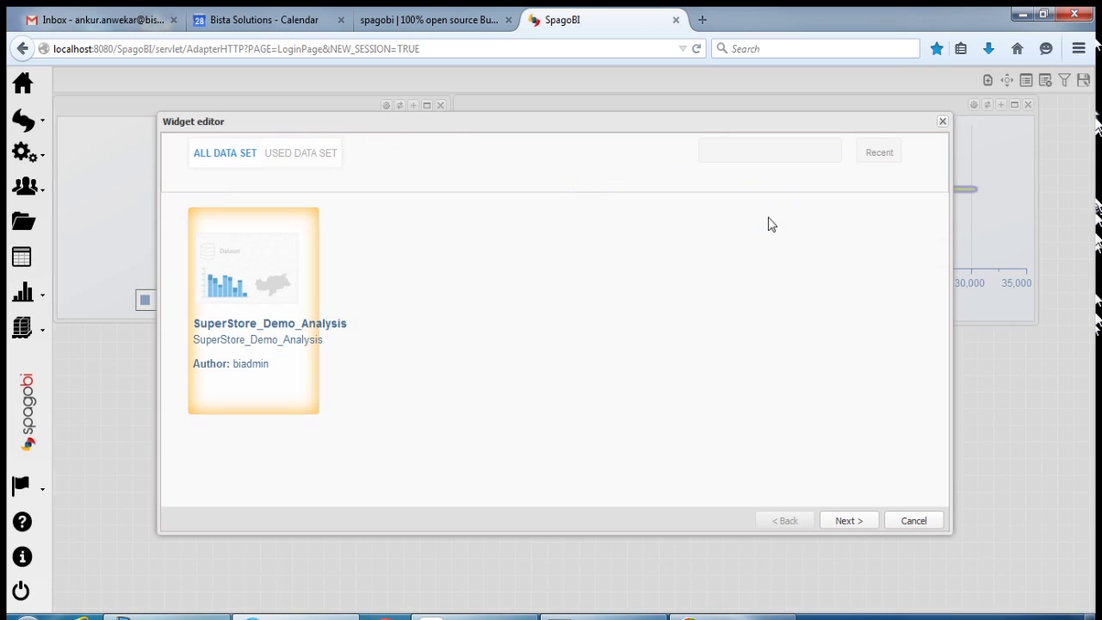
{"action": "left_click", "coordinate": [846, 521]}
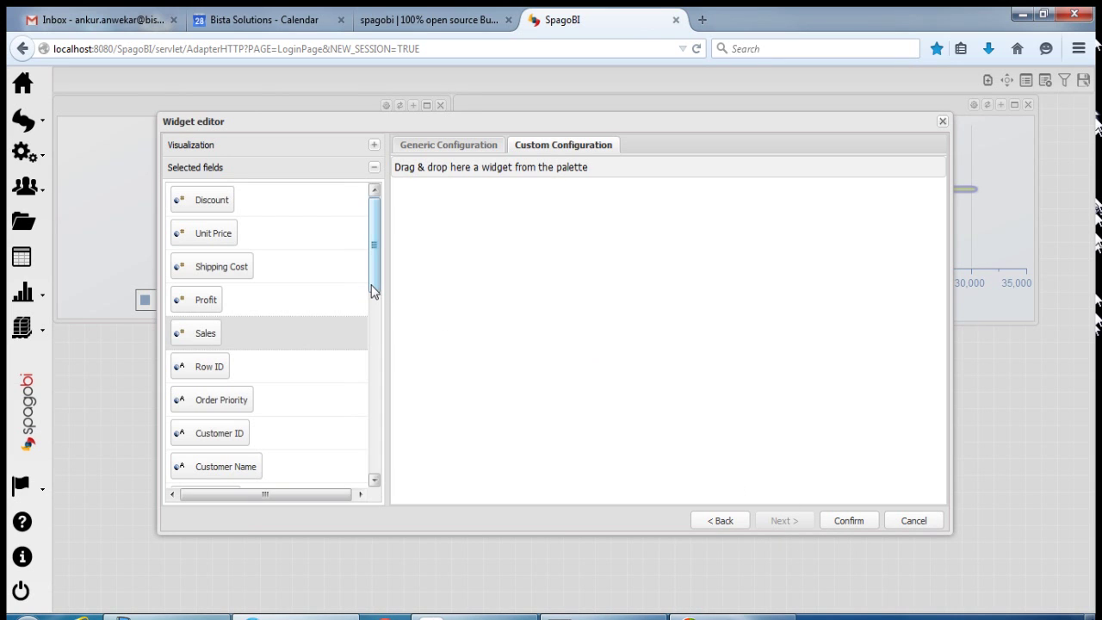
{"action": "left_click", "coordinate": [276, 148]}
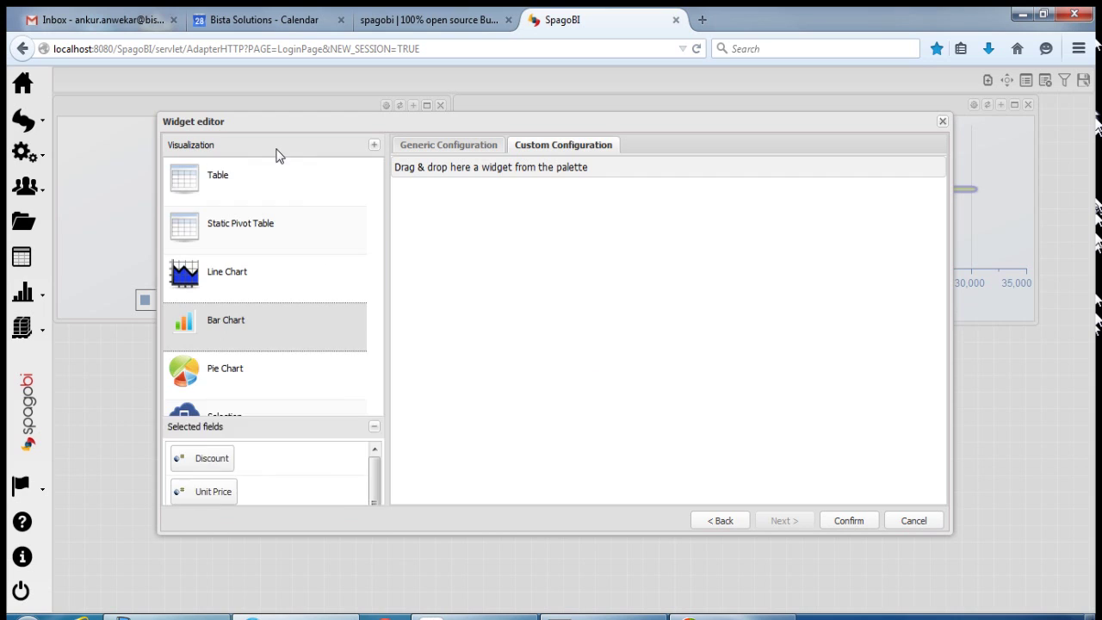
{"action": "left_click_drag", "start_coordinate": [194, 183], "coordinate": [480, 233]}
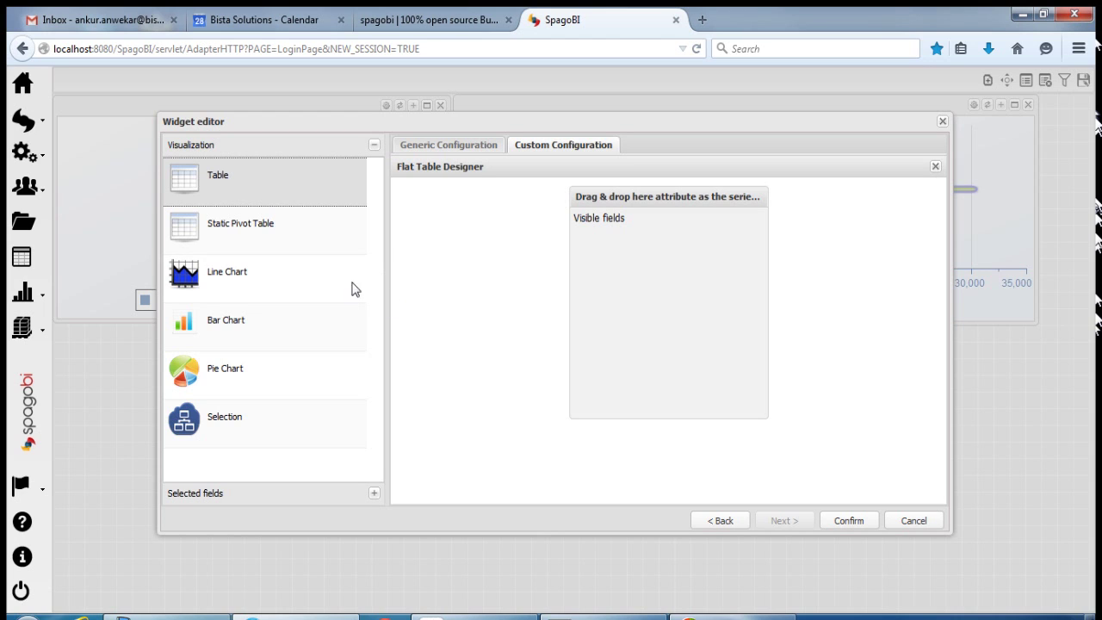
{"action": "left_click", "coordinate": [281, 497]}
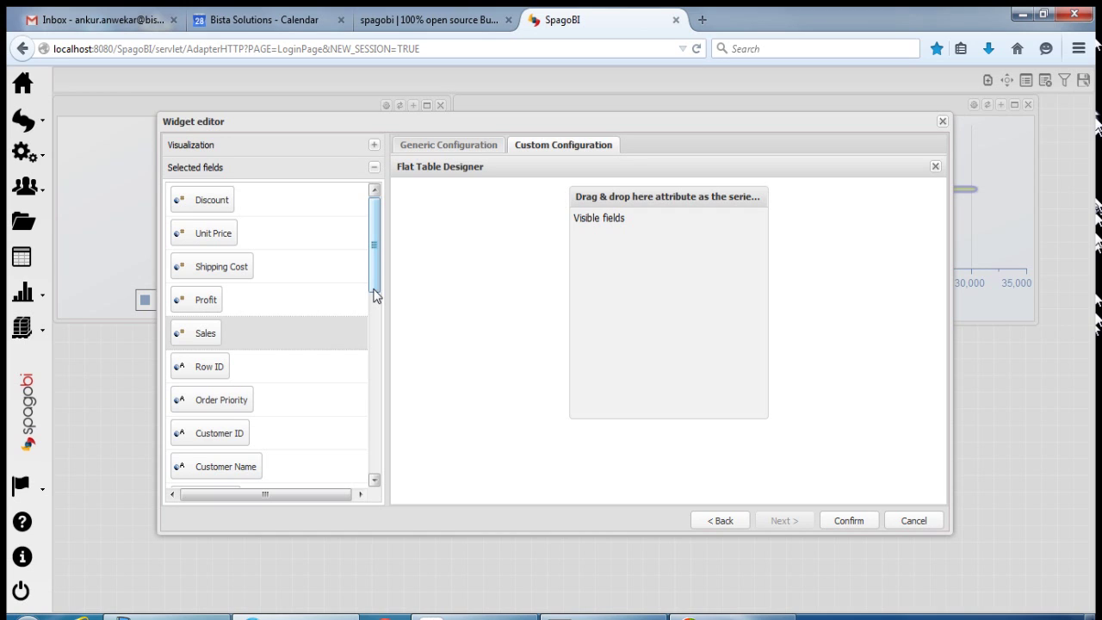
Add Customer Name, Product Category, Product Sub-Category and Product Name as table columns
{"action": "left_click_drag", "start_coordinate": [375, 287], "coordinate": [381, 358]}
{"action": "left_click_drag", "start_coordinate": [217, 244], "coordinate": [588, 267]}
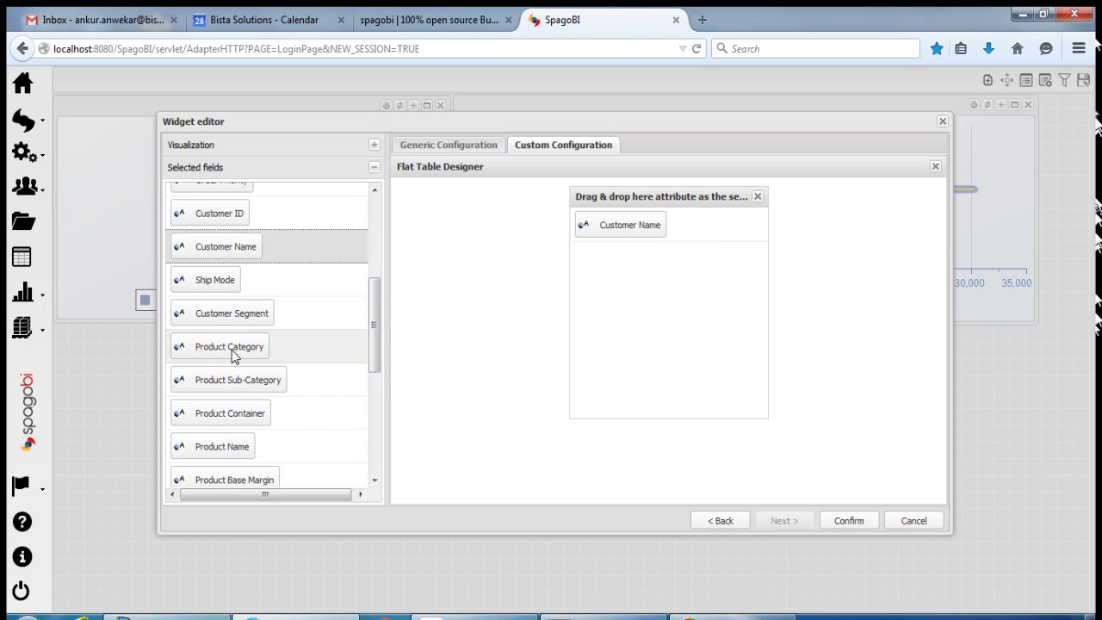
{"action": "left_click_drag", "start_coordinate": [229, 353], "coordinate": [608, 317]}
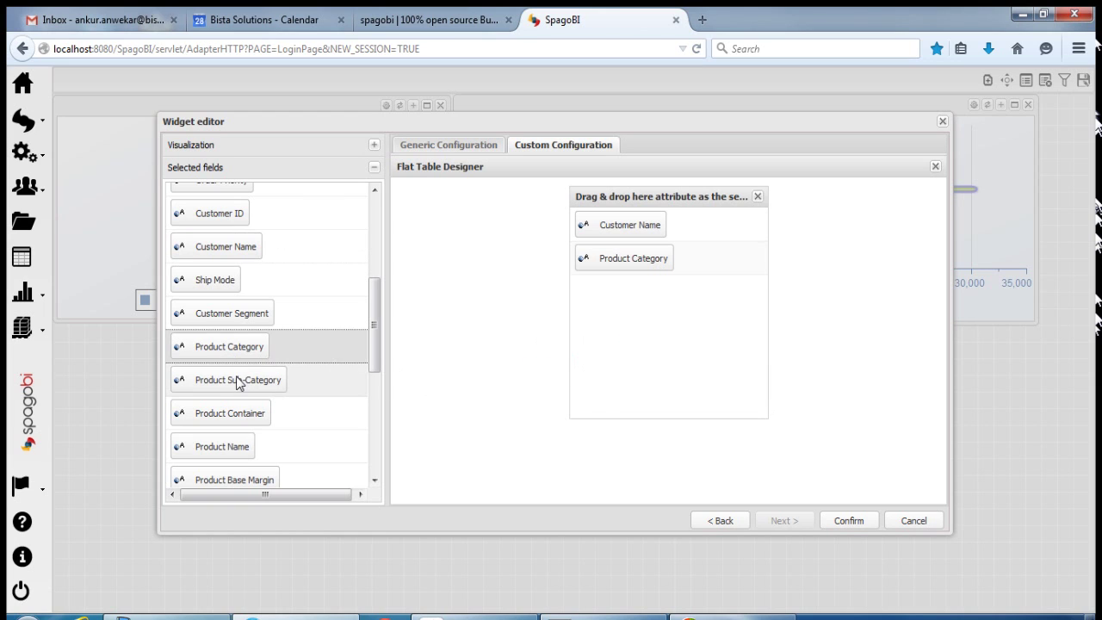
{"action": "left_click_drag", "start_coordinate": [238, 380], "coordinate": [616, 337]}
{"action": "left_click_drag", "start_coordinate": [222, 449], "coordinate": [632, 354]}
Add Sales, Profit and Discount as the last columns and confirm the table
{"action": "scroll", "coordinate": [258, 335], "scroll_direction": "down", "scroll_amount": 5}
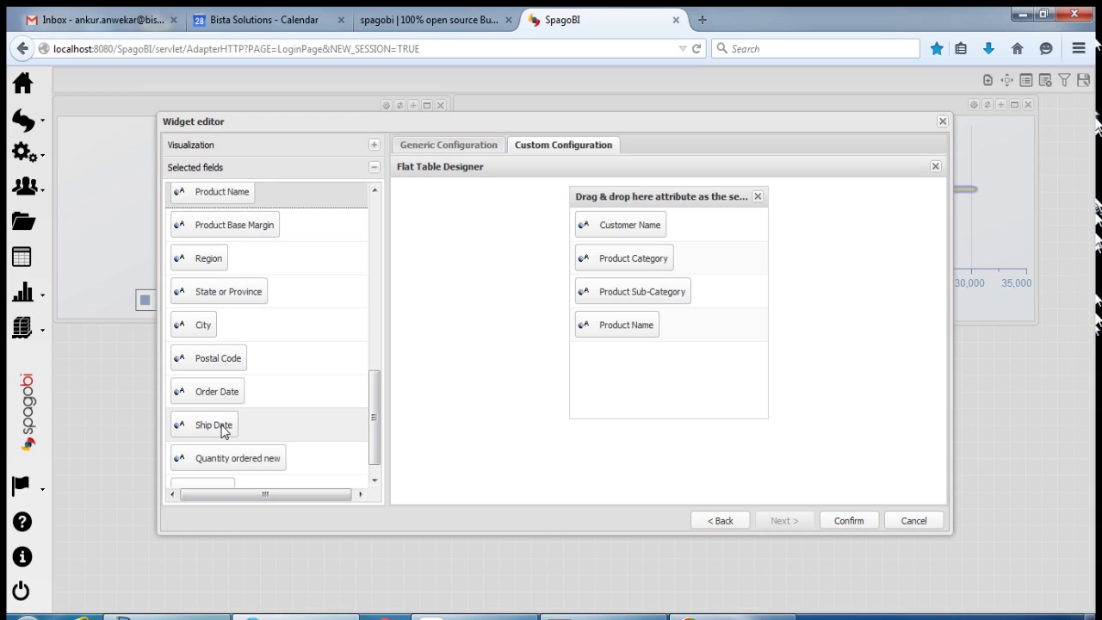
{"action": "left_click_drag", "start_coordinate": [375, 454], "coordinate": [376, 462]}
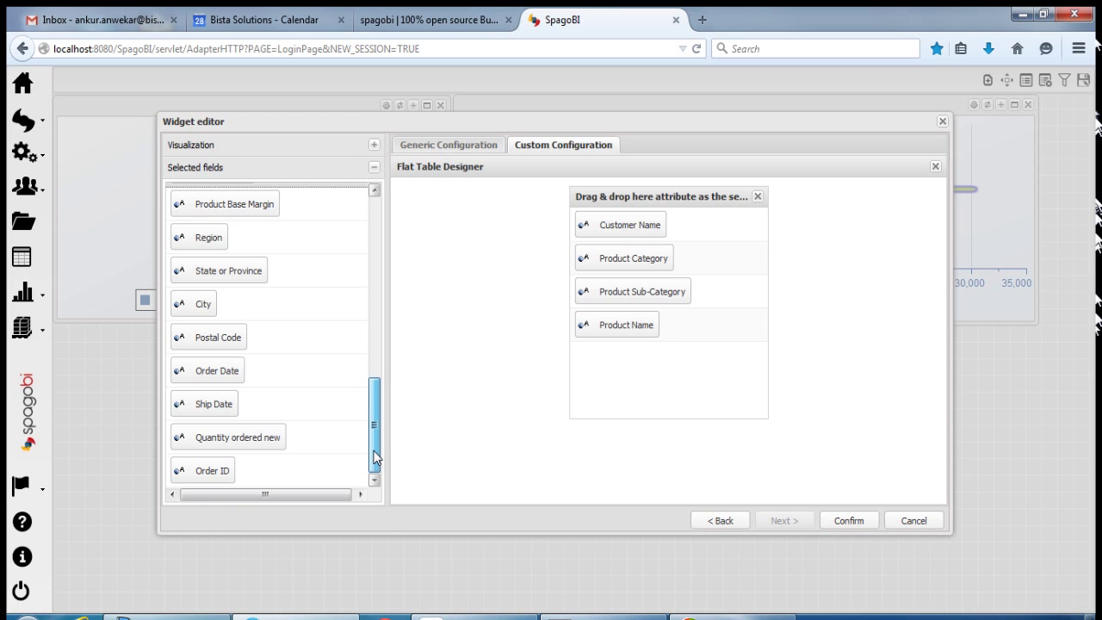
{"action": "left_click_drag", "start_coordinate": [375, 454], "coordinate": [375, 276]}
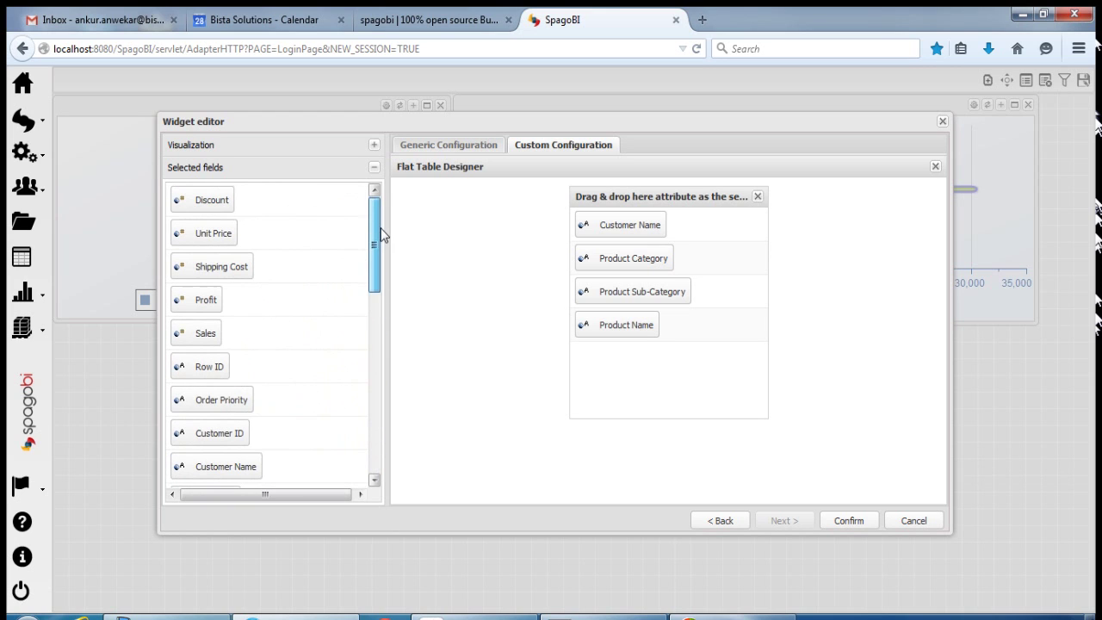
{"action": "left_click_drag", "start_coordinate": [196, 344], "coordinate": [607, 353]}
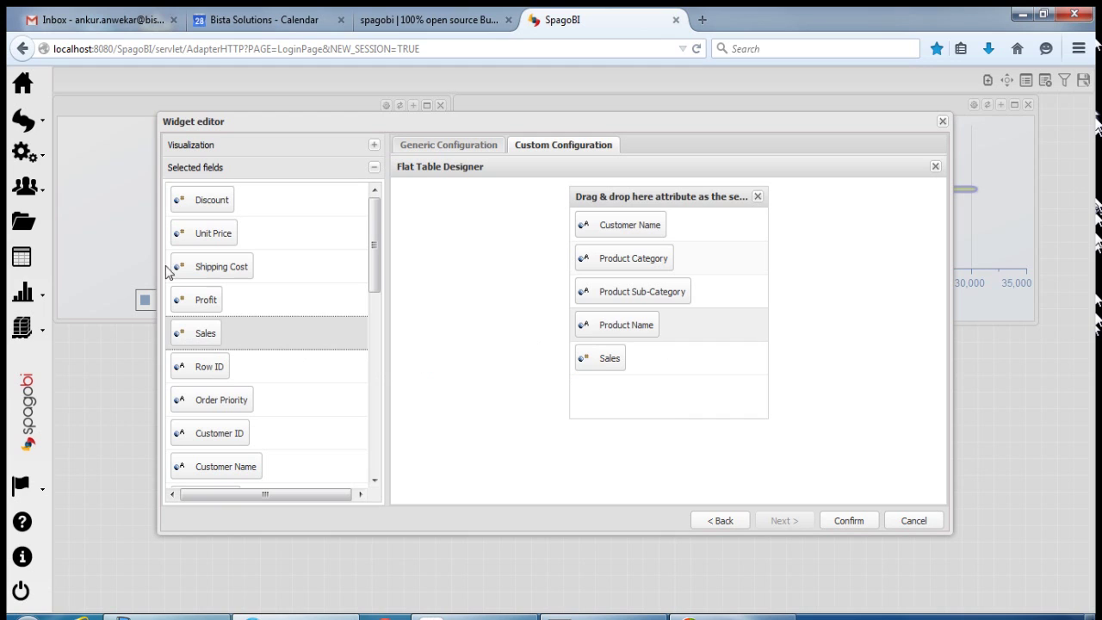
{"action": "left_click_drag", "start_coordinate": [196, 307], "coordinate": [585, 386]}
{"action": "left_click_drag", "start_coordinate": [207, 203], "coordinate": [605, 394]}
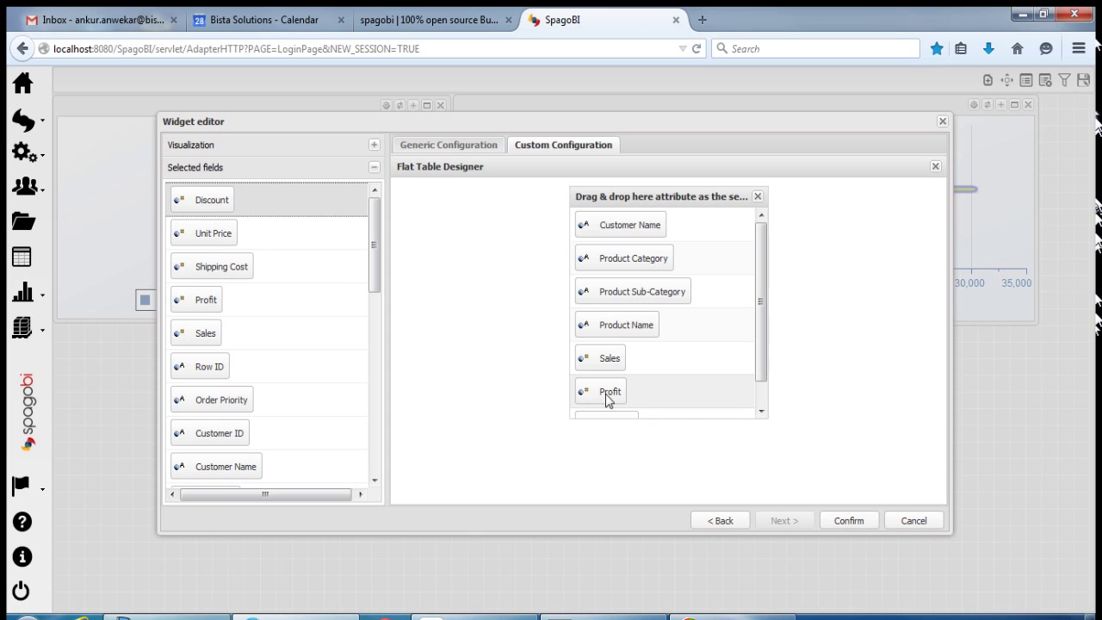
{"action": "left_click", "coordinate": [762, 389]}
{"action": "left_click", "coordinate": [841, 522]}
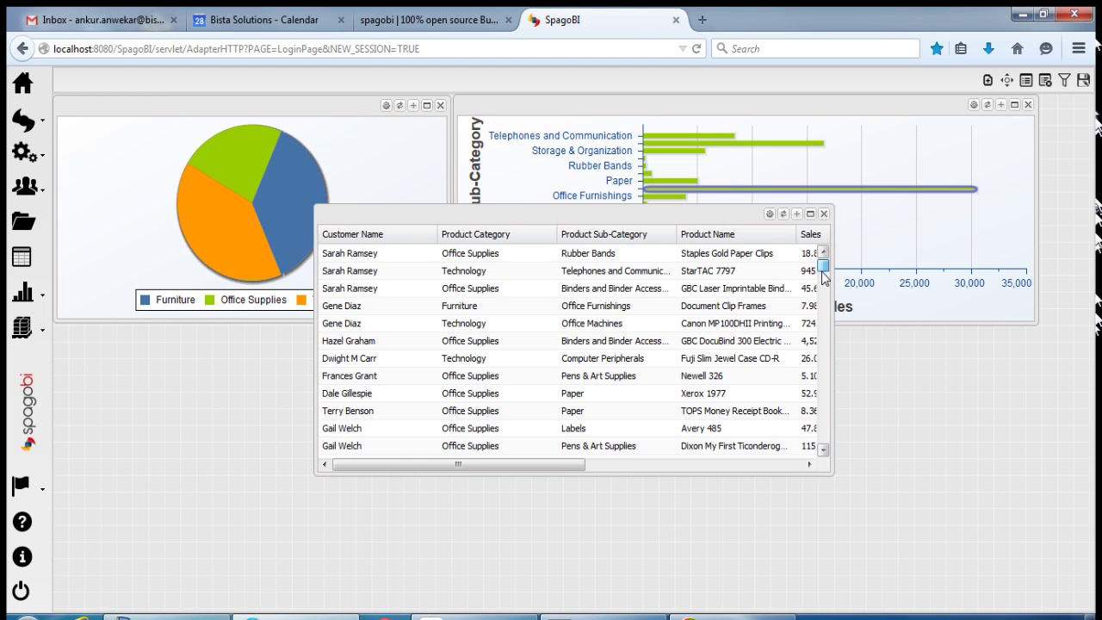
Dock the customer table widget below the pie chart in the lower left
{"action": "scroll", "coordinate": [824, 276], "scroll_direction": "down", "scroll_amount": 5}
{"action": "scroll", "coordinate": [824, 276], "scroll_direction": "up", "scroll_amount": 5}
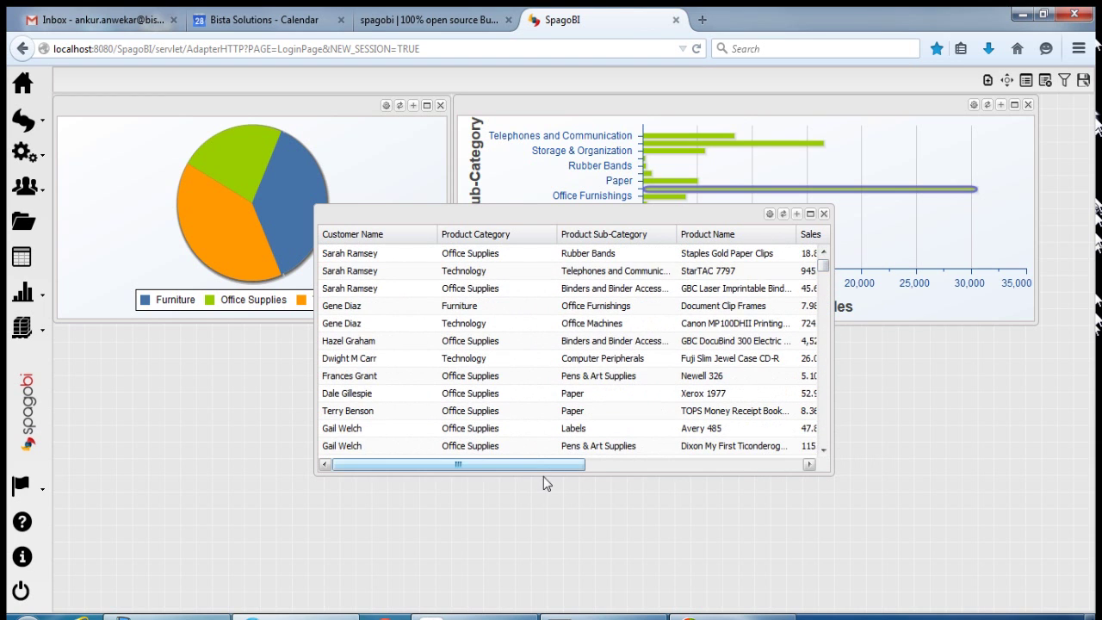
{"action": "left_click_drag", "start_coordinate": [533, 462], "coordinate": [607, 469]}
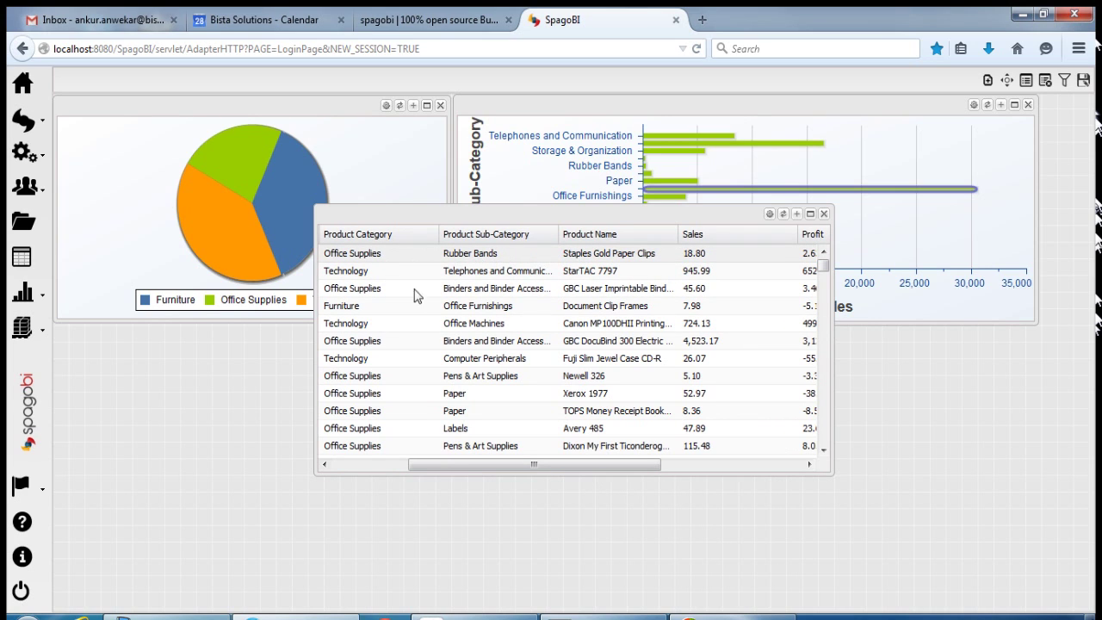
{"action": "left_click_drag", "start_coordinate": [545, 465], "coordinate": [440, 461]}
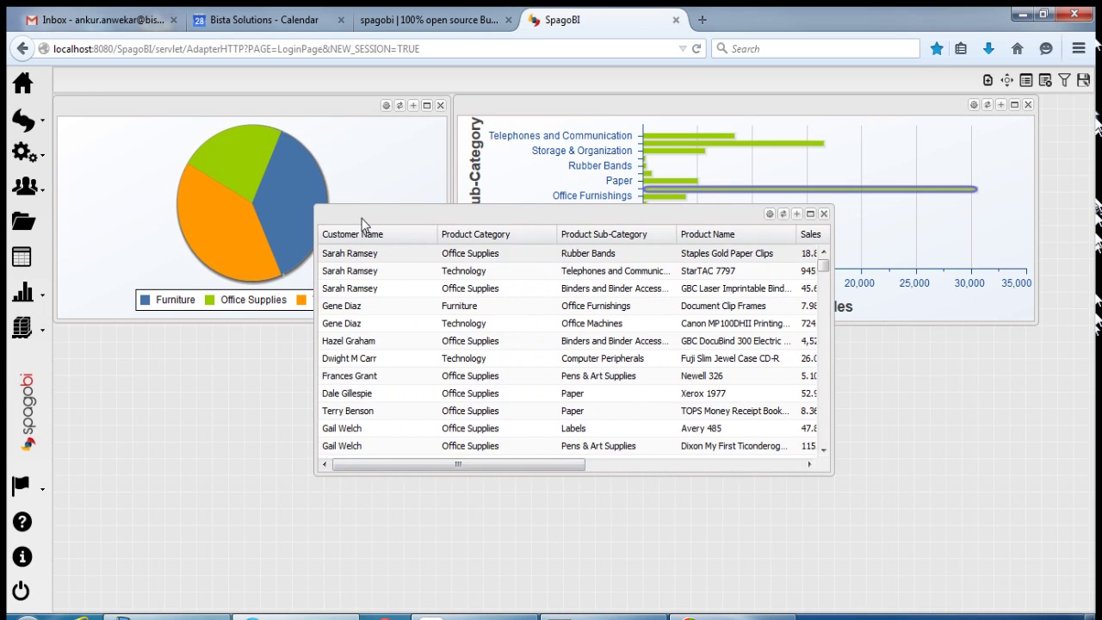
{"action": "left_click_drag", "start_coordinate": [362, 222], "coordinate": [74, 349]}
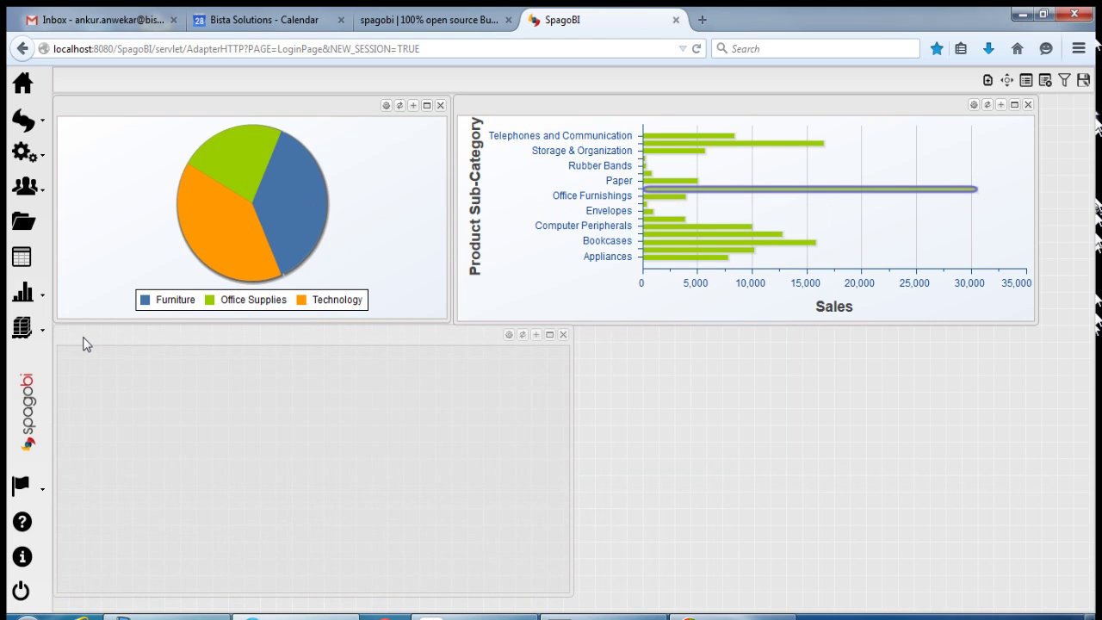
Narrow the table widget to roughly the pie chart's width
{"action": "left_click_drag", "start_coordinate": [572, 442], "coordinate": [566, 419]}
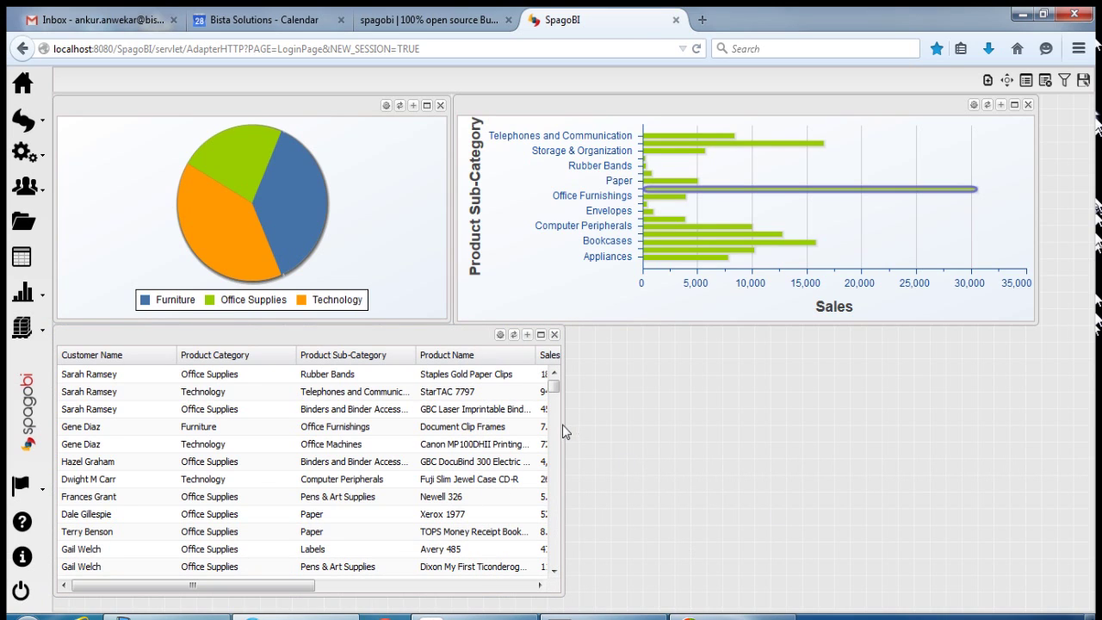
{"action": "left_click_drag", "start_coordinate": [562, 425], "coordinate": [452, 413]}
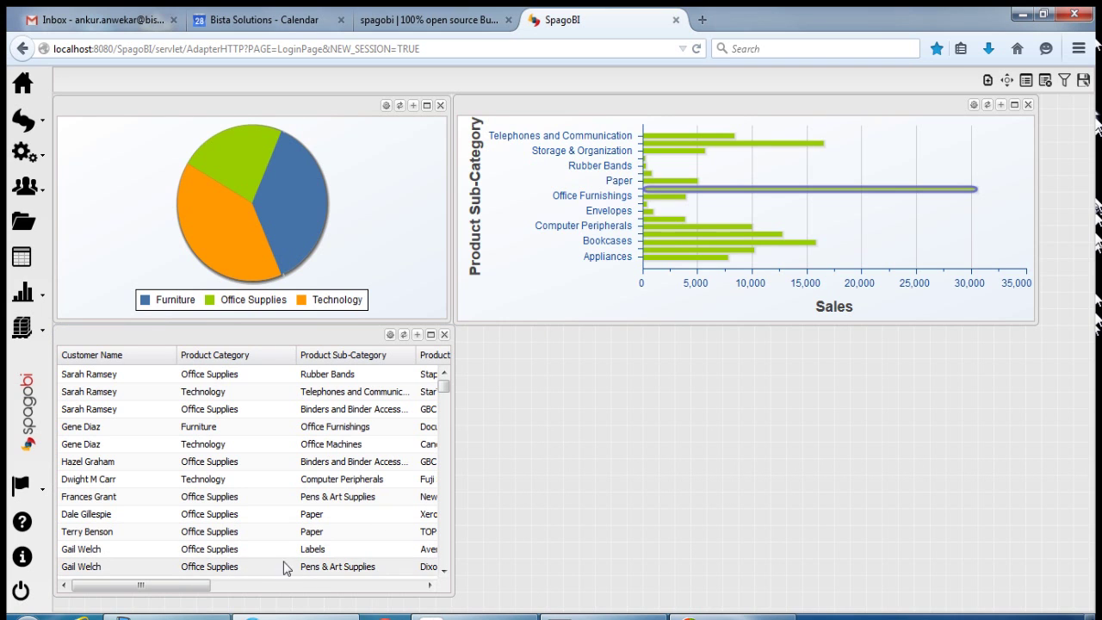
{"action": "mouse_move", "coordinate": [78, 585]}
{"action": "left_mouse_down"}
{"action": "mouse_move", "coordinate": [272, 585]}
{"action": "mouse_move", "coordinate": [74, 585]}
{"action": "left_mouse_up"}
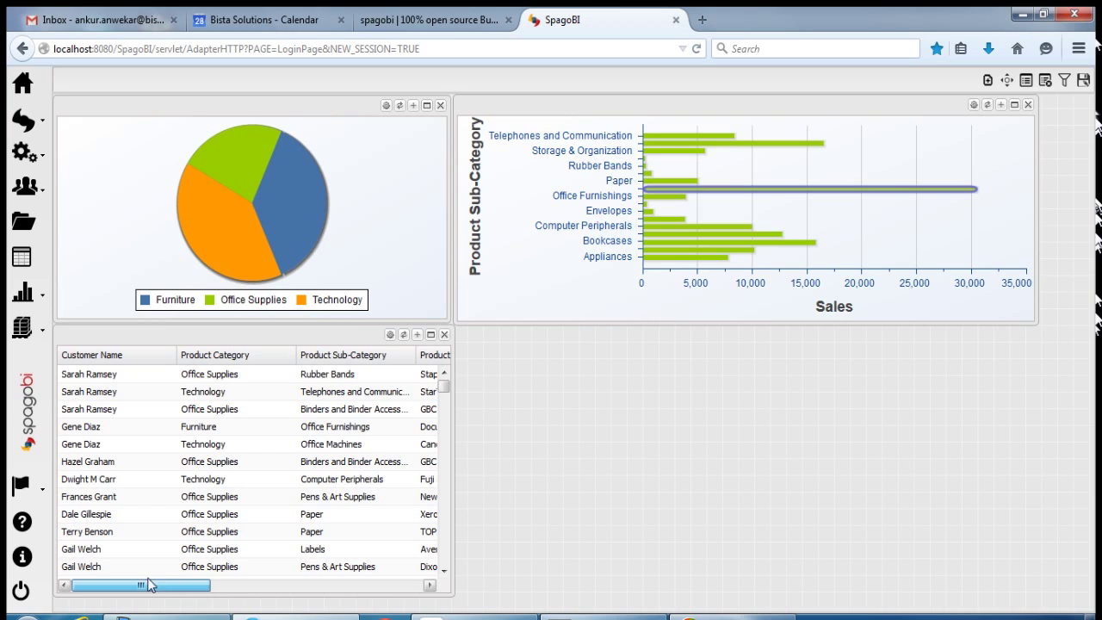
Add a widget with the SuperStore_Demo_Analysis dataset and make it a Line Chart
{"action": "left_click", "coordinate": [990, 82]}
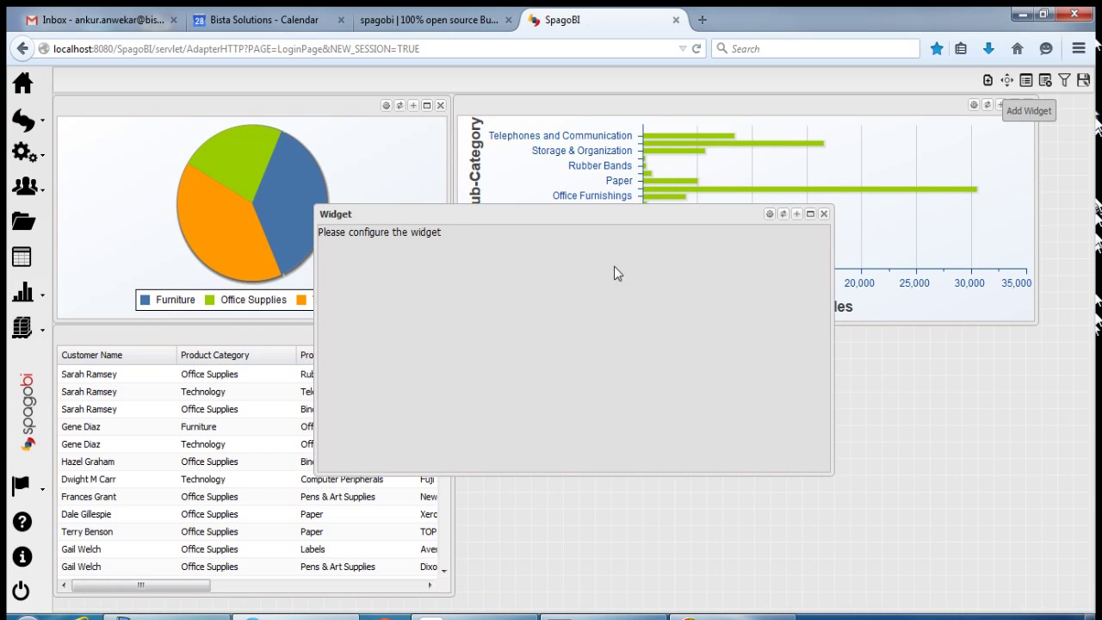
{"action": "left_click", "coordinate": [768, 216]}
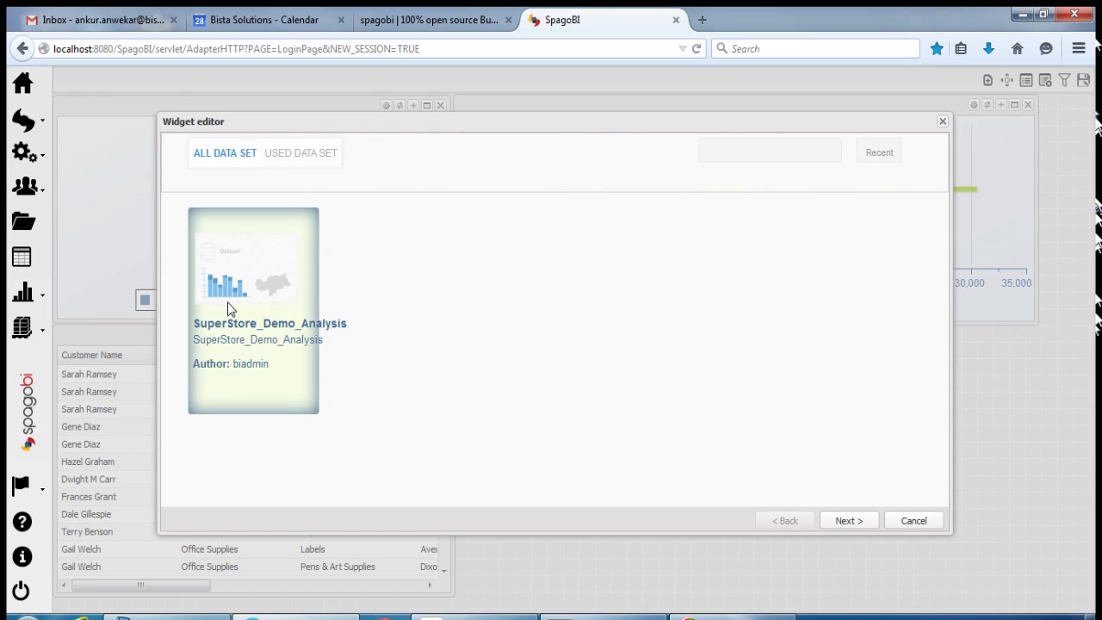
{"action": "left_click", "coordinate": [848, 522]}
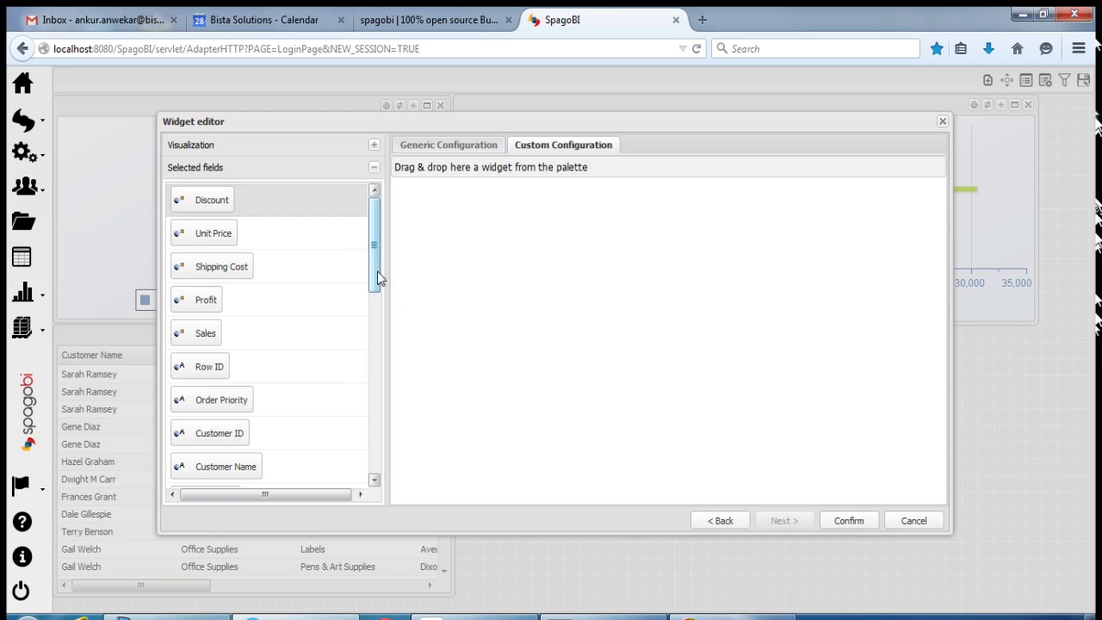
{"action": "left_click", "coordinate": [230, 144]}
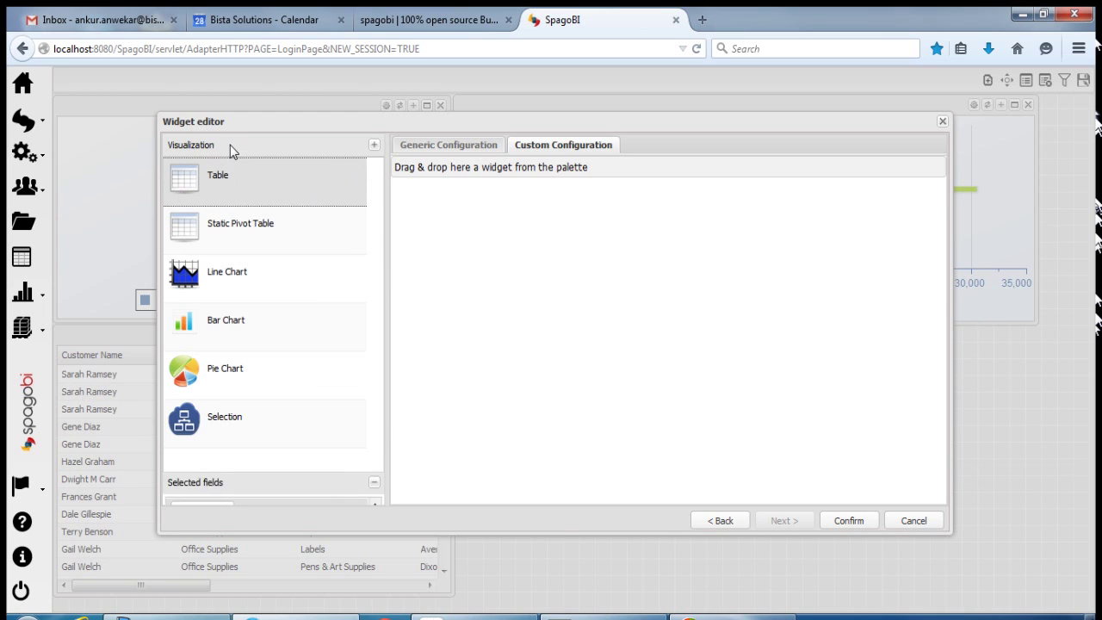
{"action": "left_click_drag", "start_coordinate": [215, 274], "coordinate": [600, 286]}
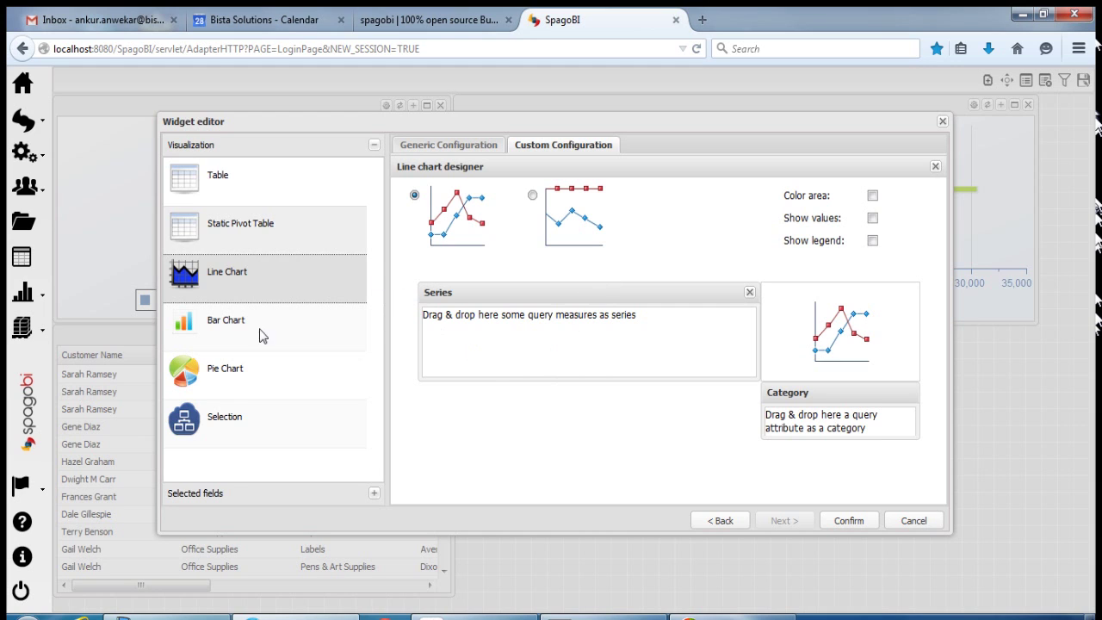
Set Product Sub-Category as the category, with Sales and Profit as series
{"action": "left_click", "coordinate": [215, 494]}
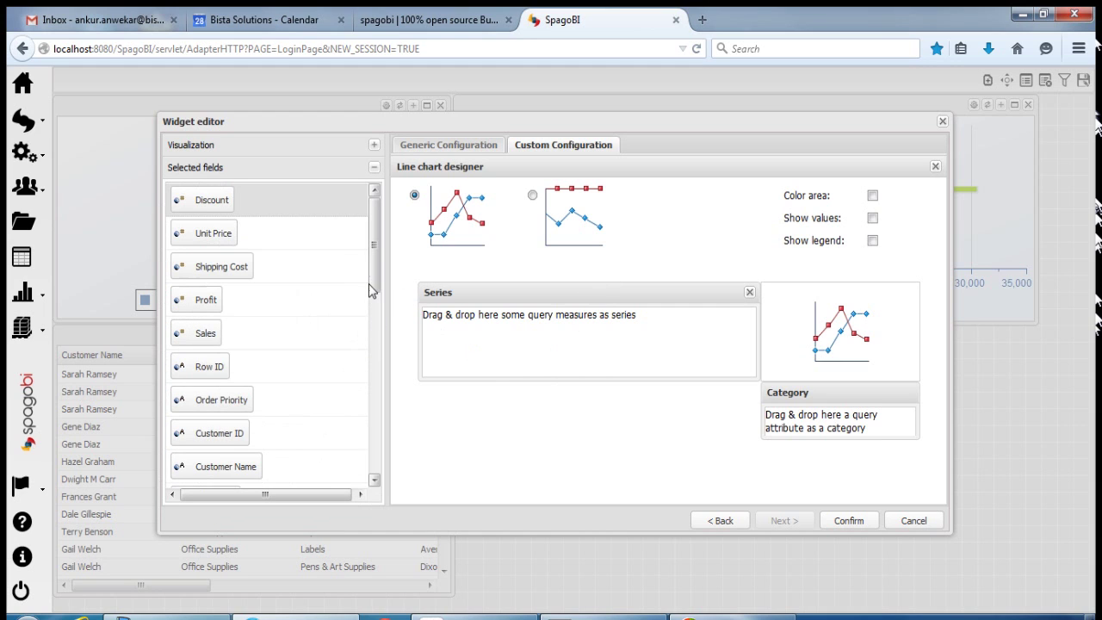
{"action": "left_click_drag", "start_coordinate": [371, 291], "coordinate": [377, 400]}
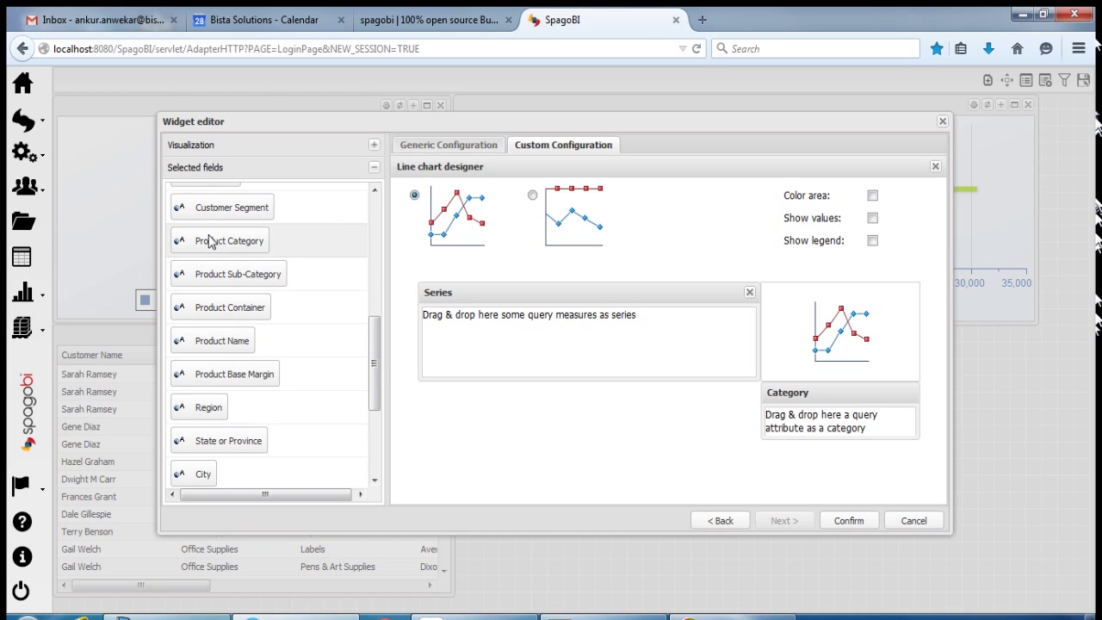
{"action": "left_click_drag", "start_coordinate": [213, 282], "coordinate": [779, 401]}
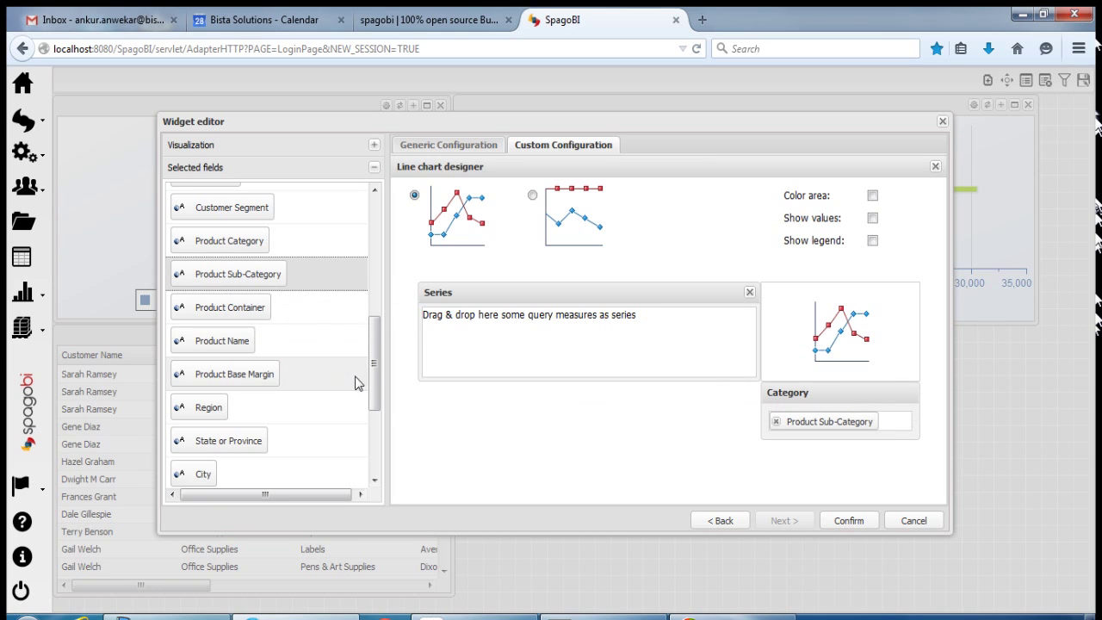
{"action": "left_click_drag", "start_coordinate": [376, 394], "coordinate": [365, 274]}
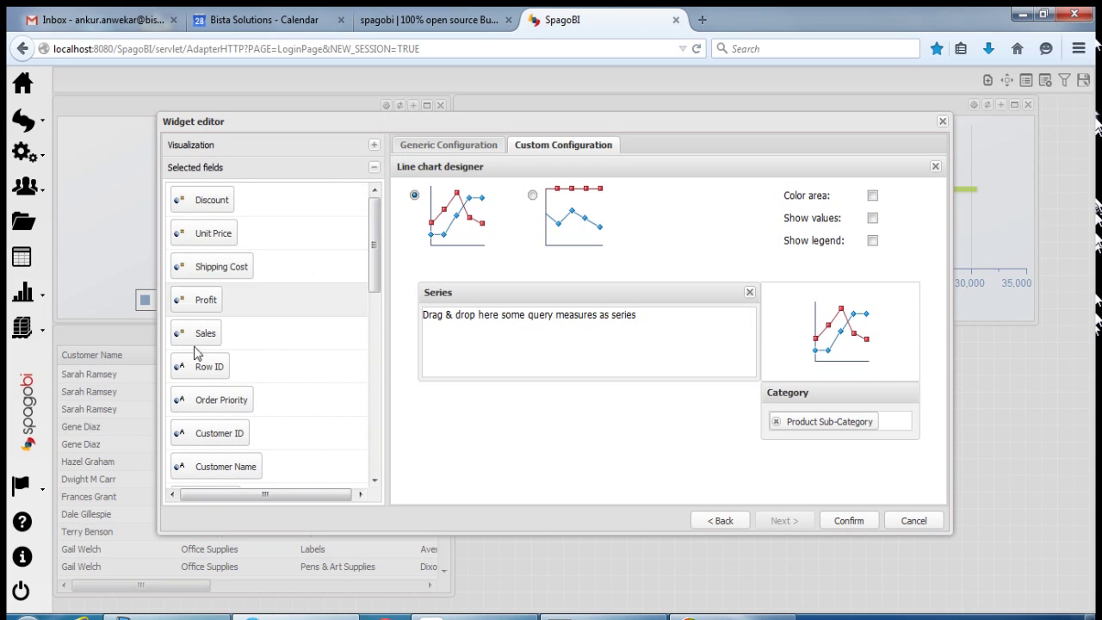
{"action": "left_click_drag", "start_coordinate": [197, 346], "coordinate": [284, 360]}
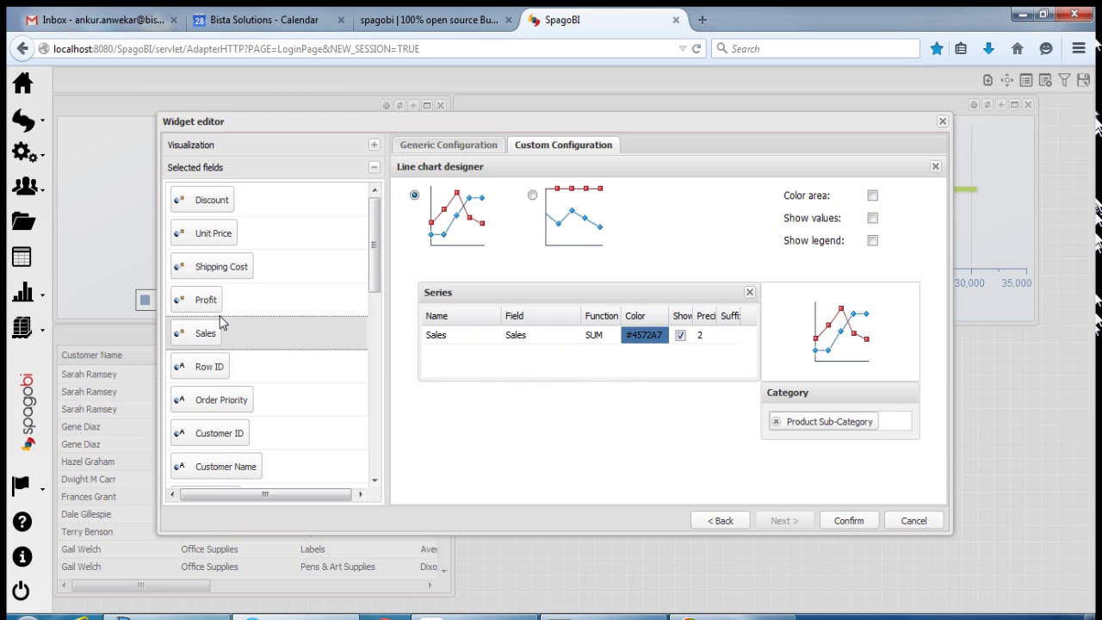
{"action": "left_click_drag", "start_coordinate": [211, 302], "coordinate": [466, 354]}
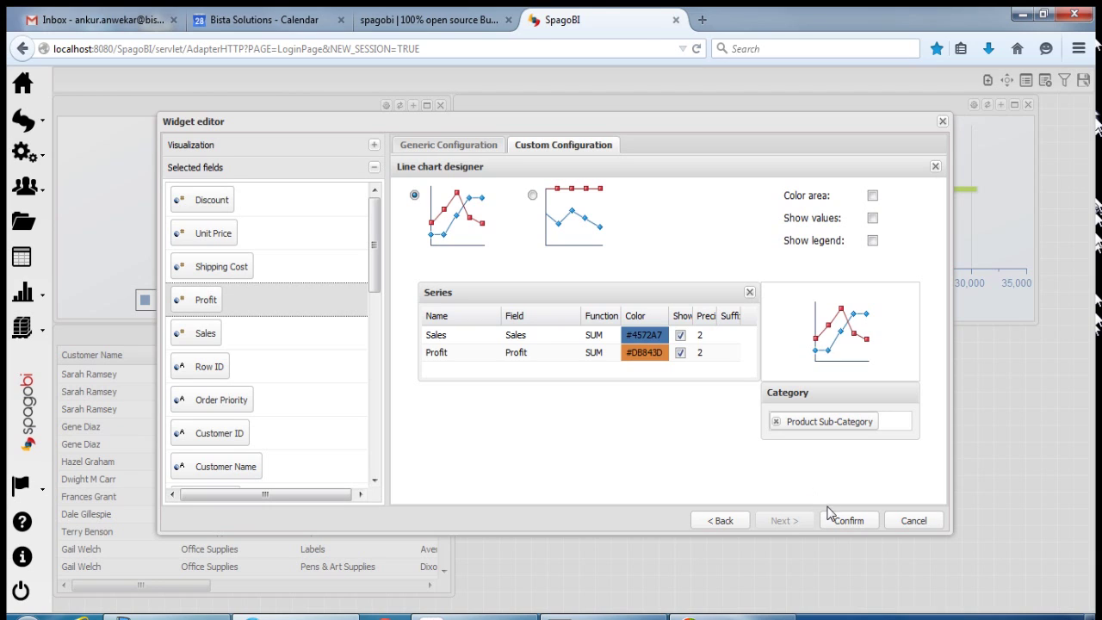
Turn on data values and the legend, then confirm the line chart
{"action": "left_click", "coordinate": [872, 218]}
{"action": "left_click", "coordinate": [872, 241]}
{"action": "left_click", "coordinate": [839, 521]}
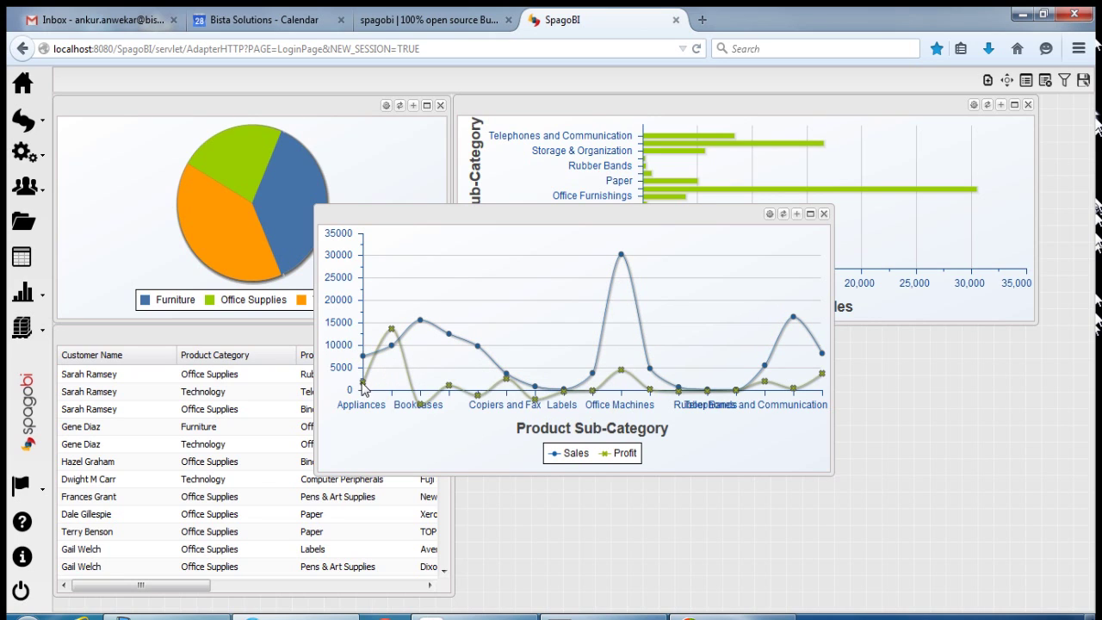
Move the line chart beside the table in the lower right, widening it and making it taller
{"action": "mouse_move", "coordinate": [364, 386]}
{"action": "left_click_drag", "start_coordinate": [537, 216], "coordinate": [614, 262]}
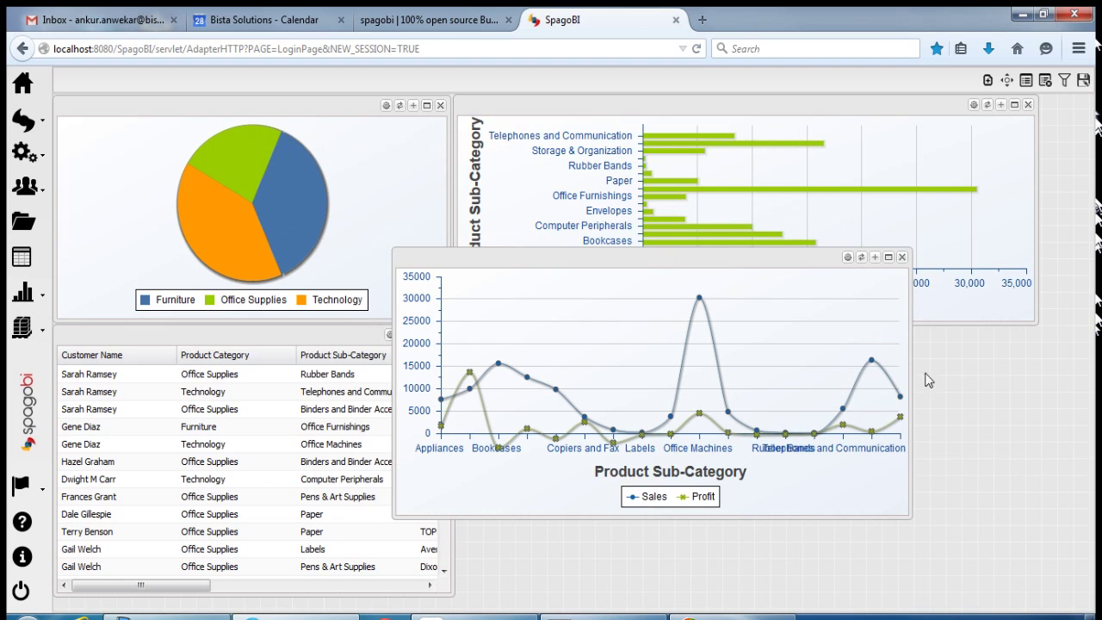
{"action": "left_click_drag", "start_coordinate": [910, 365], "coordinate": [1029, 367]}
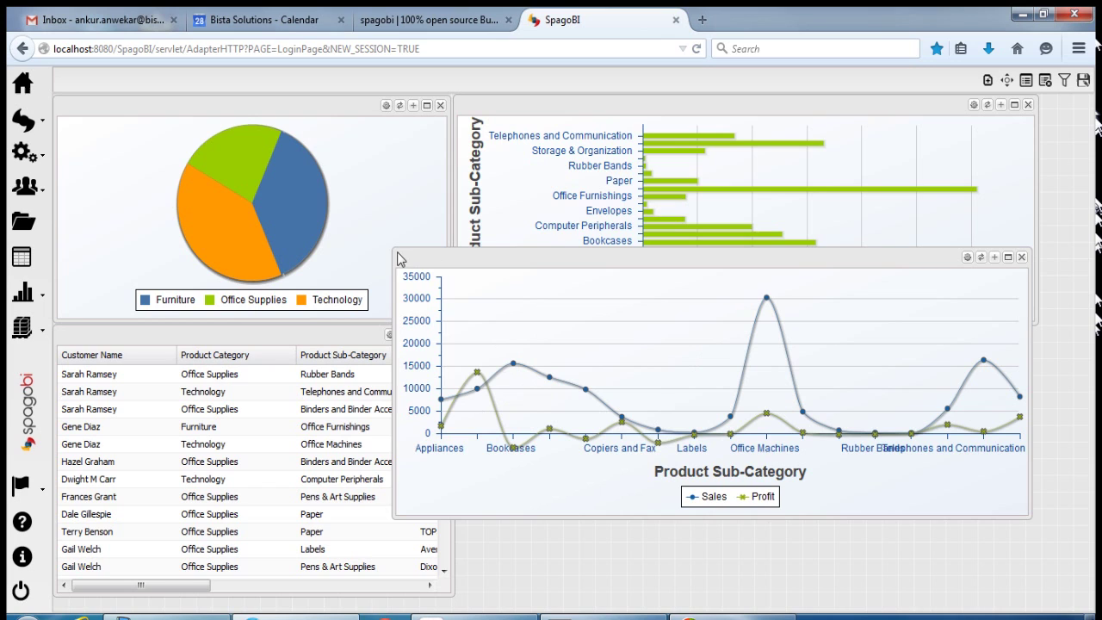
{"action": "left_click_drag", "start_coordinate": [398, 257], "coordinate": [499, 312]}
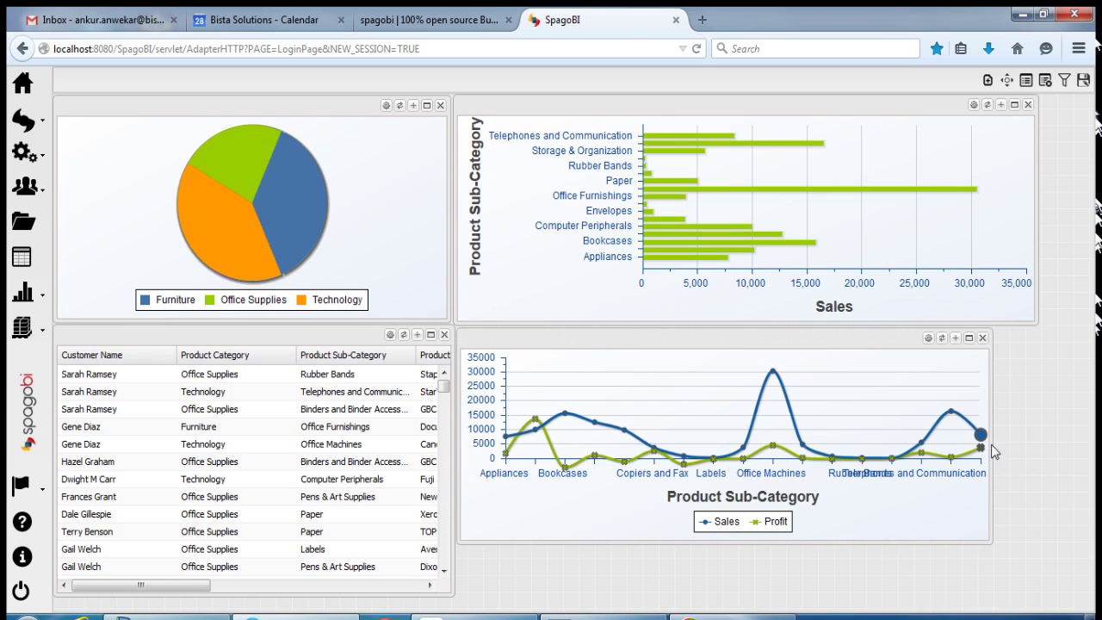
{"action": "left_click_drag", "start_coordinate": [995, 442], "coordinate": [1039, 447]}
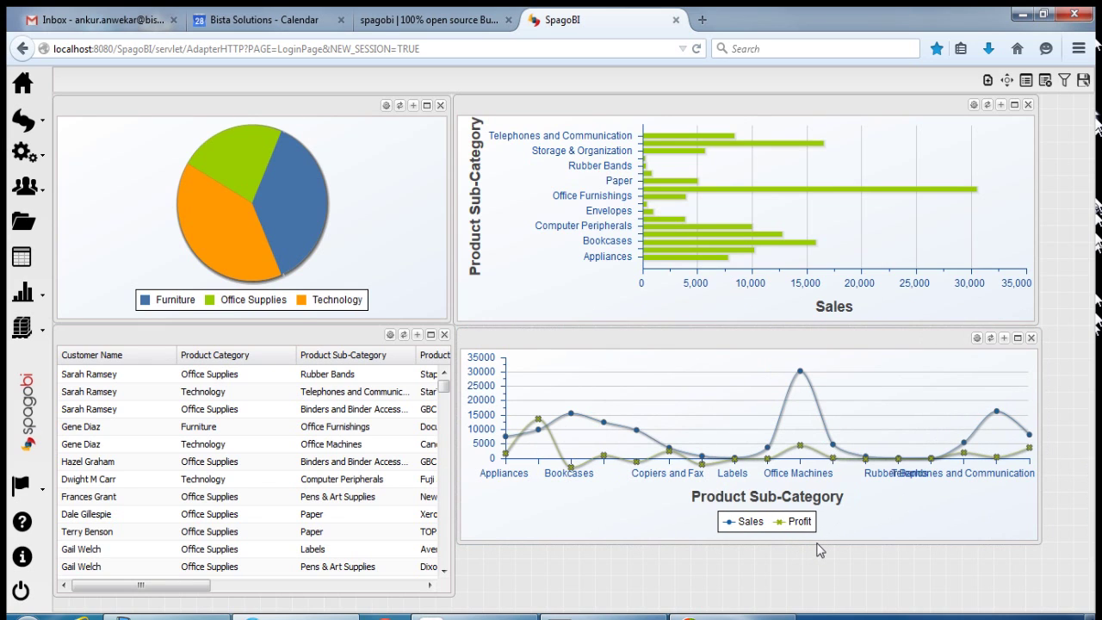
{"action": "left_click_drag", "start_coordinate": [819, 544], "coordinate": [823, 595]}
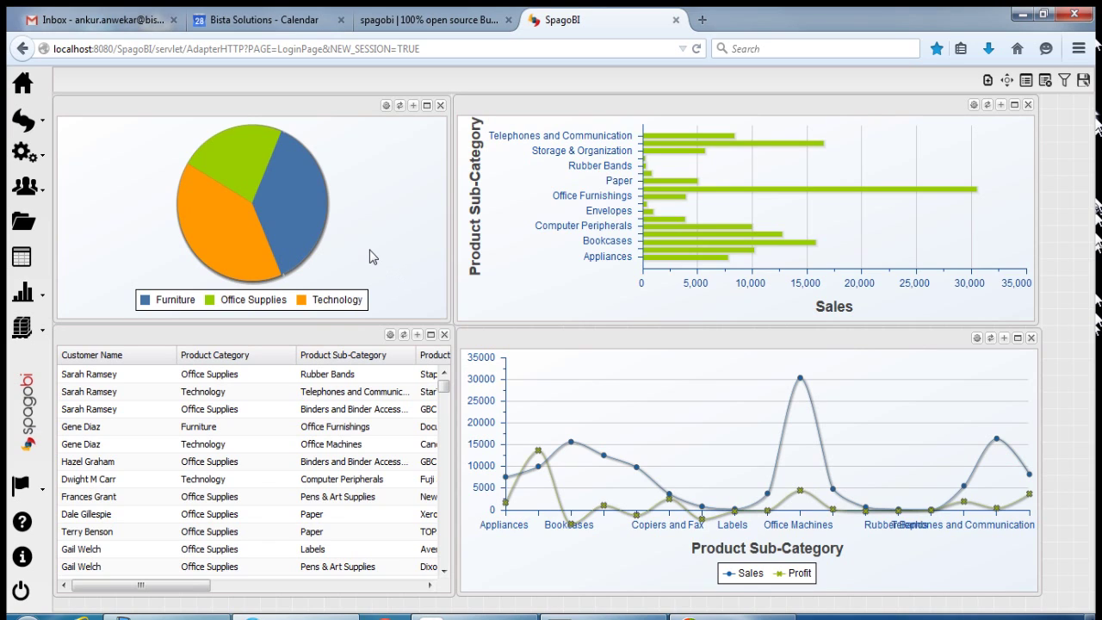
Bring up the Office Supplies slice details on the category pie chart
{"action": "mouse_move", "coordinate": [242, 150]}
Cross-filter the cockpit to Office Supplies, then to the Binders and Binder Accessories sub-category
{"action": "left_click", "coordinate": [242, 155]}
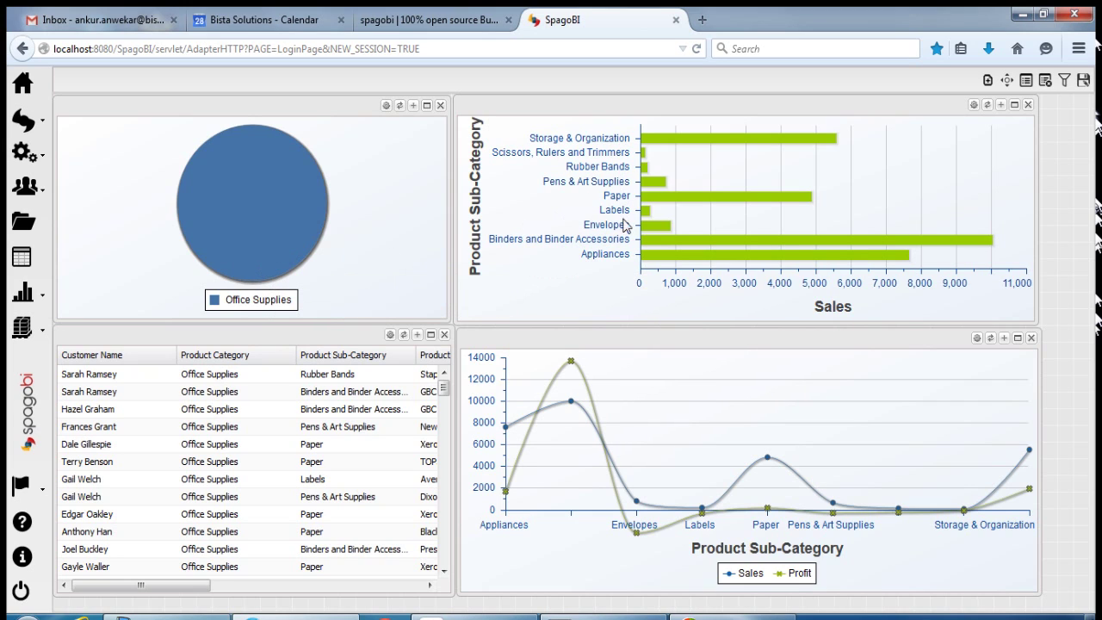
{"action": "mouse_move", "coordinate": [644, 244]}
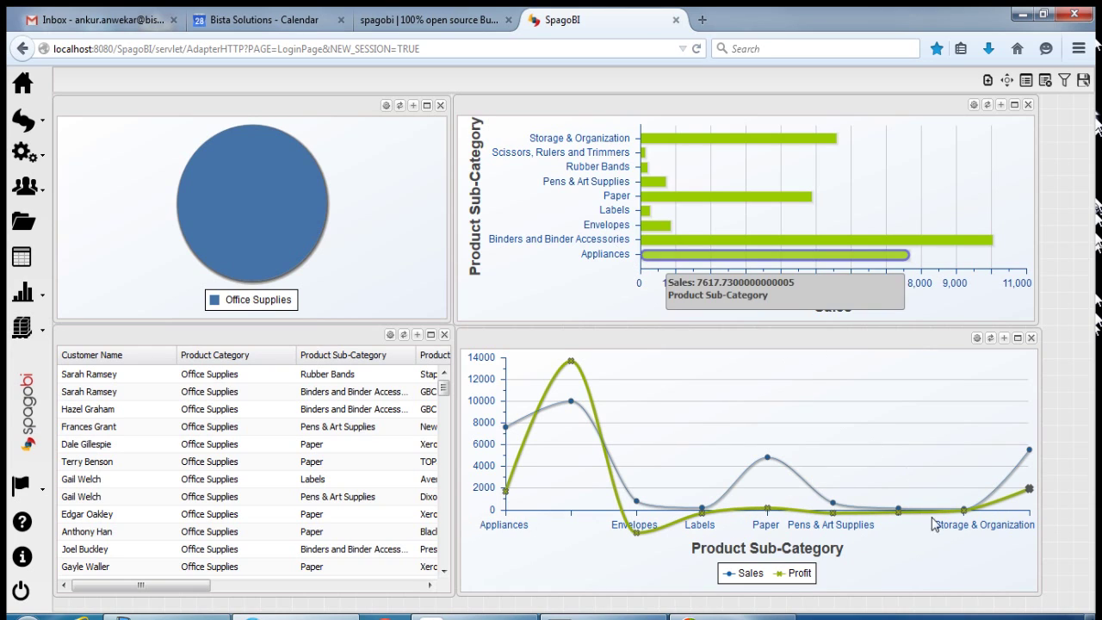
{"action": "mouse_move", "coordinate": [966, 511]}
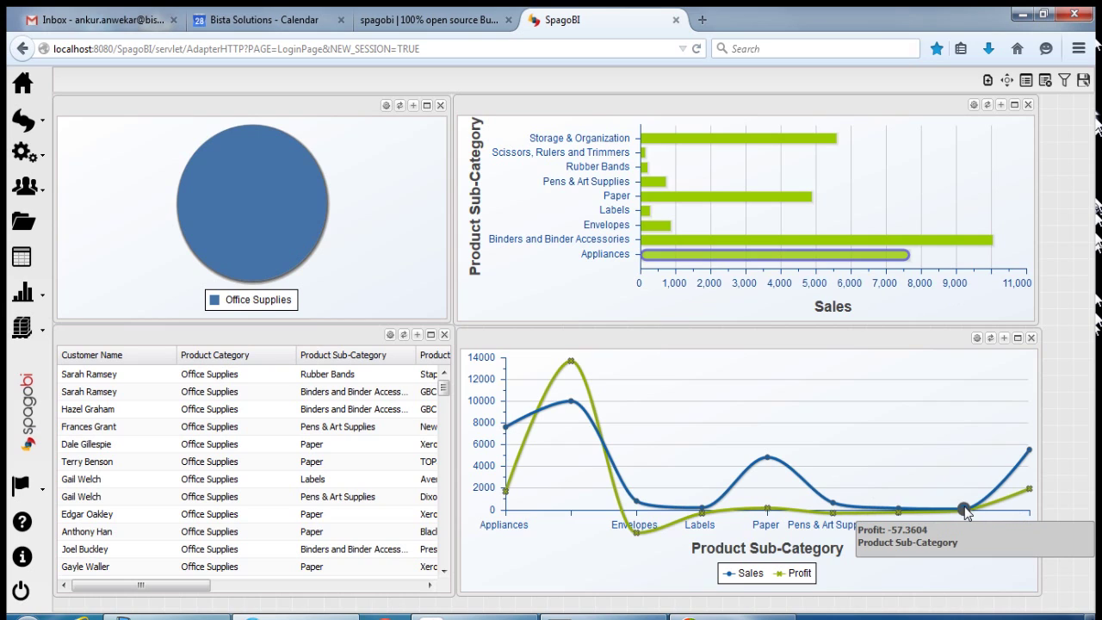
{"action": "mouse_move", "coordinate": [899, 513]}
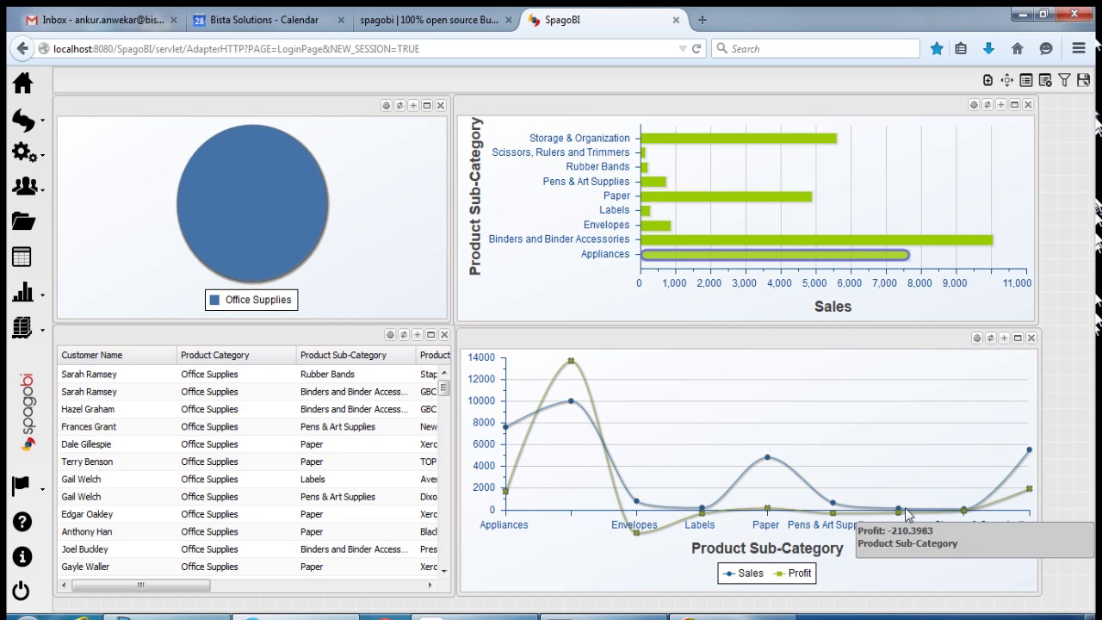
{"action": "mouse_move", "coordinate": [818, 243]}
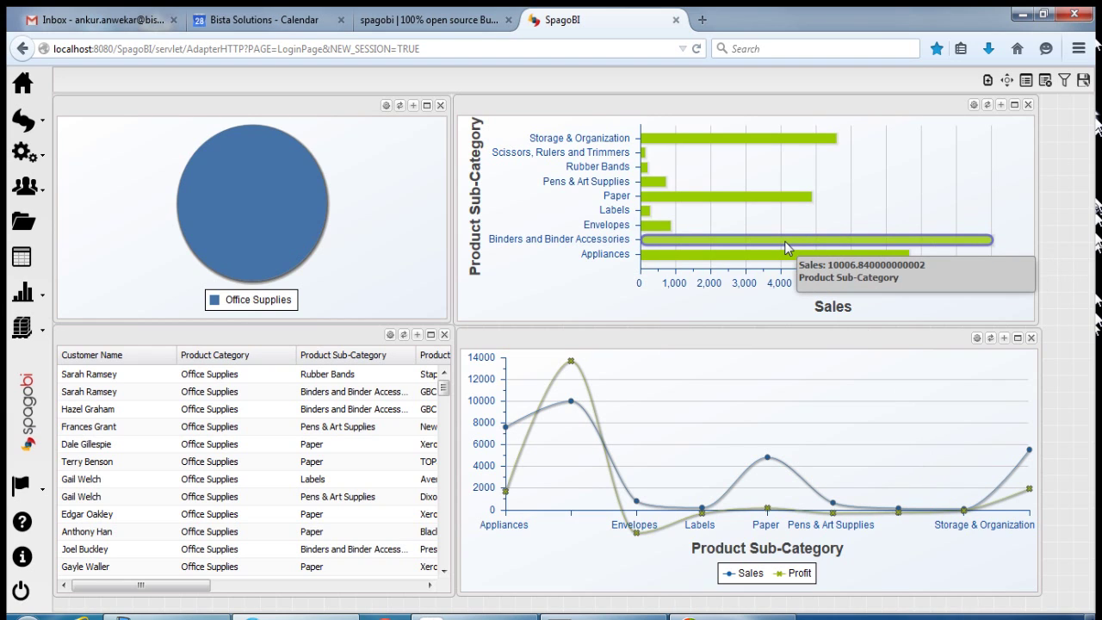
{"action": "left_click", "coordinate": [785, 246]}
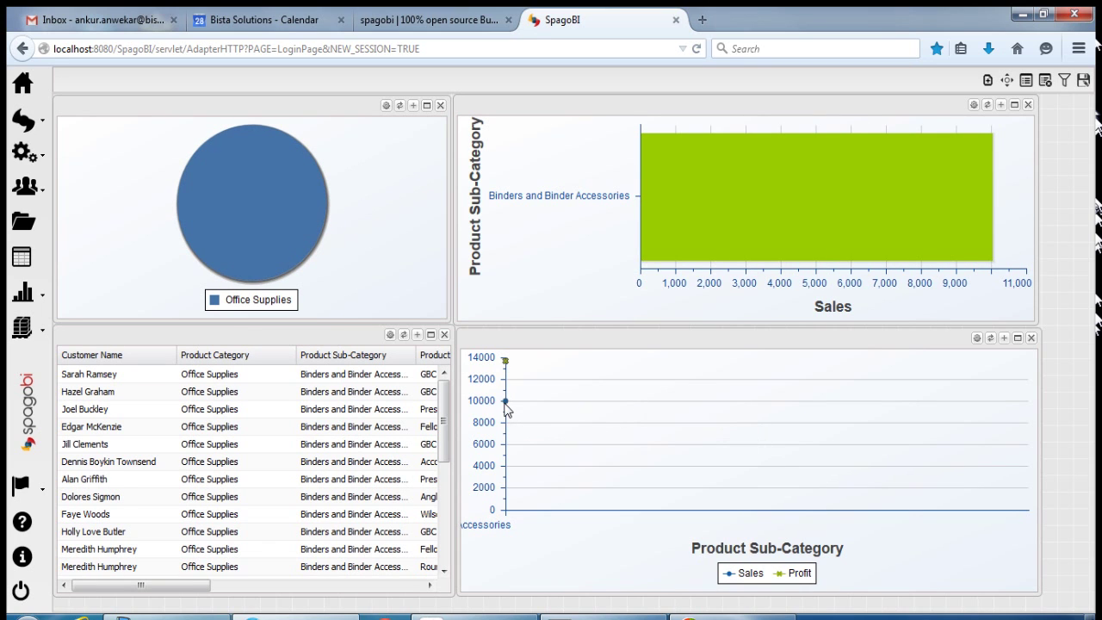
Scroll the filtered customer table, then refresh it to reload rows from all categories
{"action": "mouse_move", "coordinate": [508, 403]}
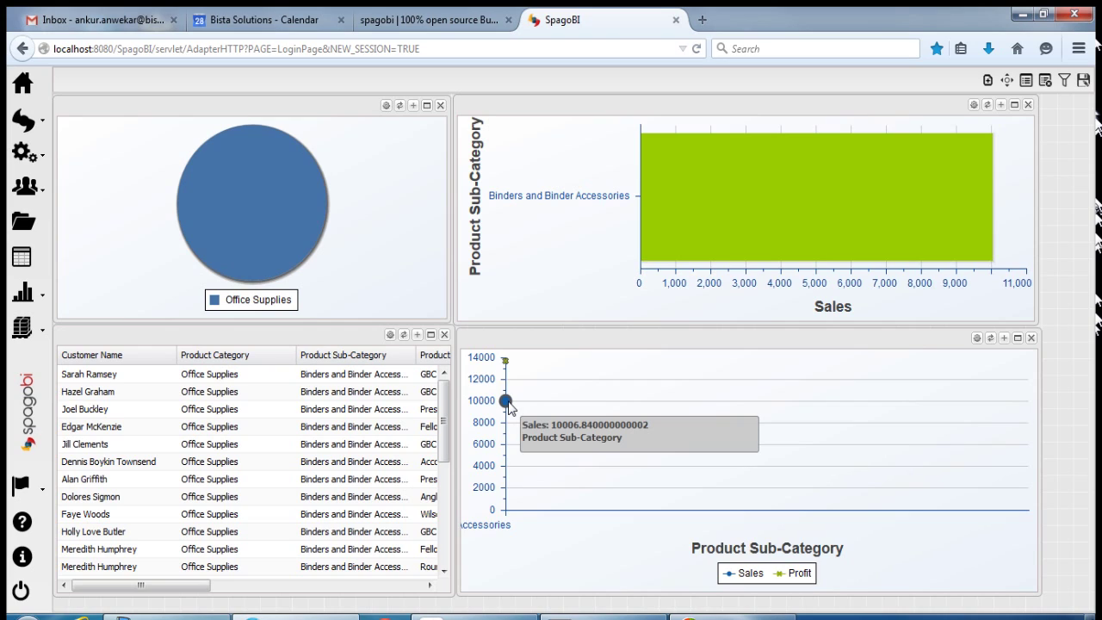
{"action": "mouse_move", "coordinate": [506, 363]}
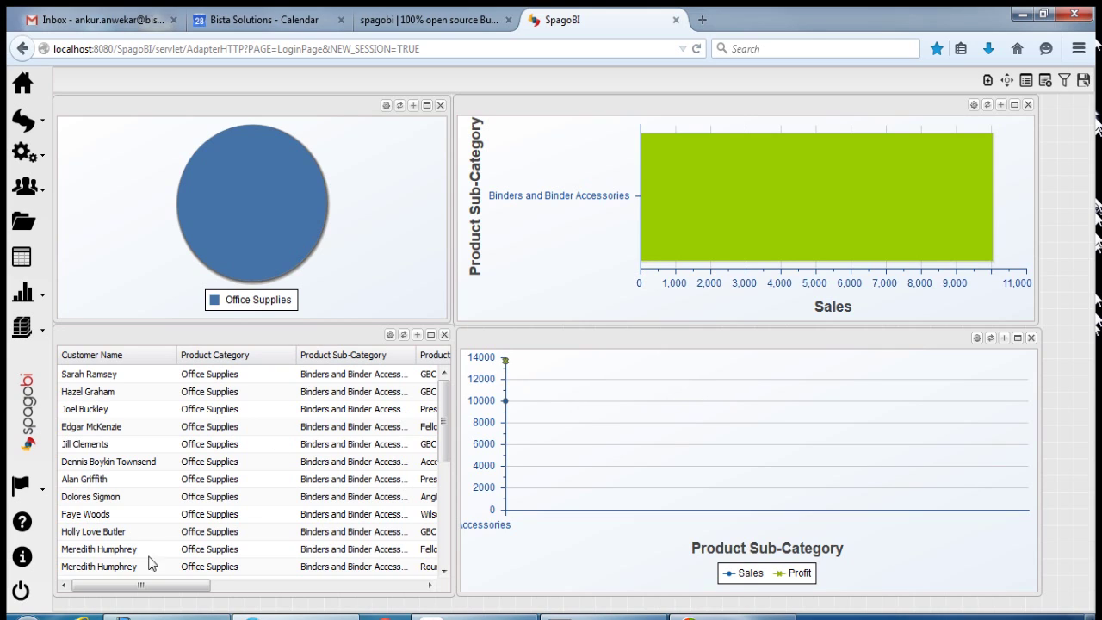
{"action": "left_click_drag", "start_coordinate": [106, 587], "coordinate": [225, 588]}
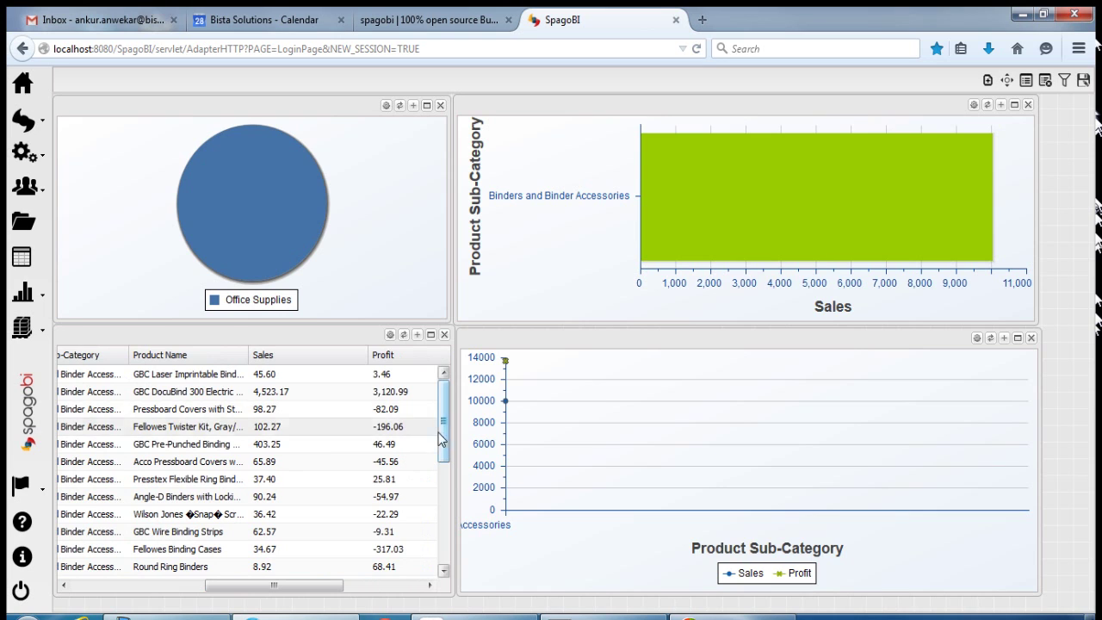
{"action": "left_click_drag", "start_coordinate": [443, 422], "coordinate": [433, 562]}
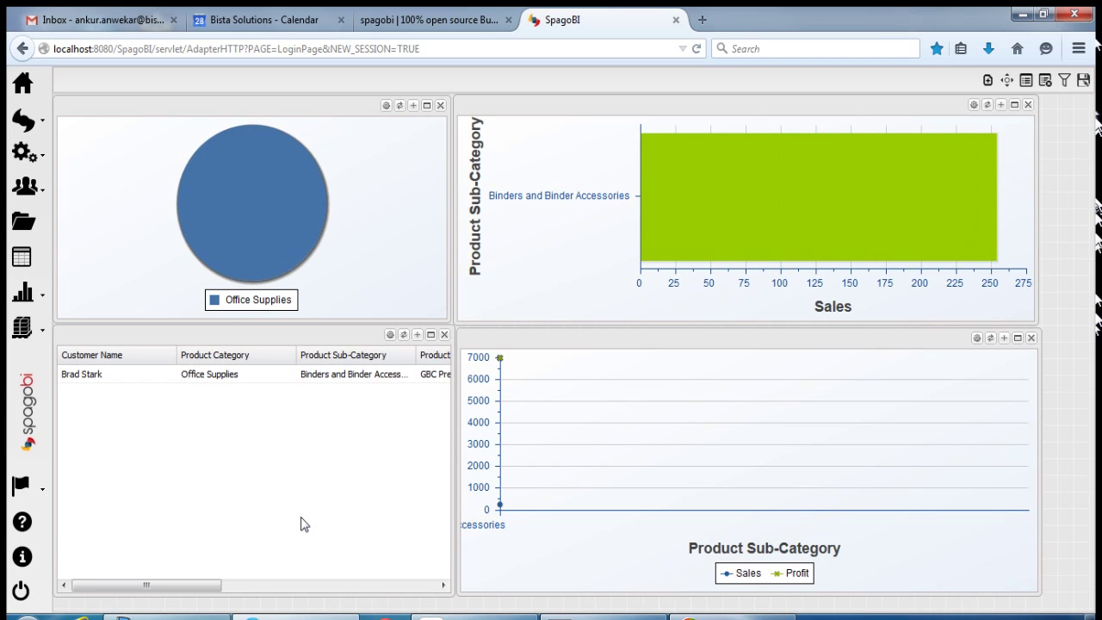
{"action": "left_click_drag", "start_coordinate": [209, 586], "coordinate": [415, 586]}
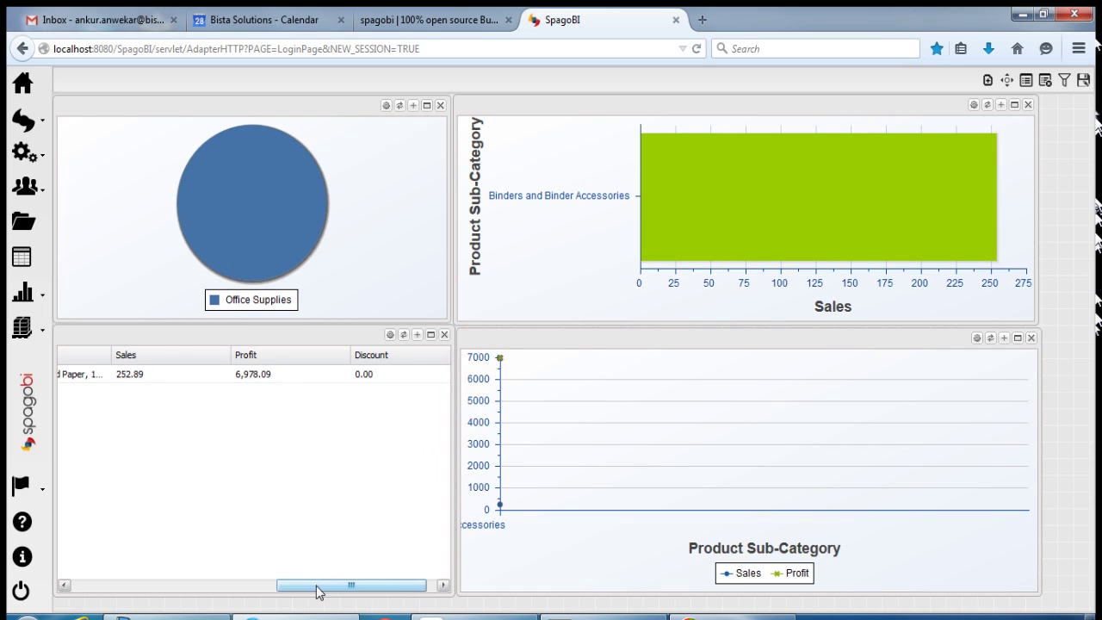
{"action": "left_click_drag", "start_coordinate": [351, 586], "coordinate": [86, 588]}
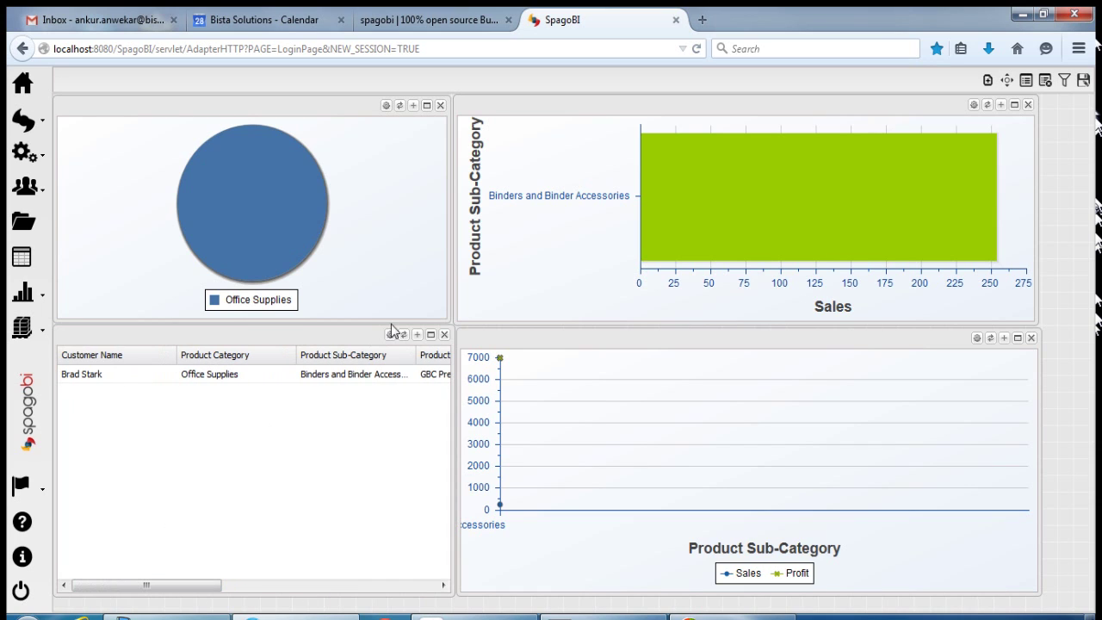
{"action": "left_click", "coordinate": [400, 335]}
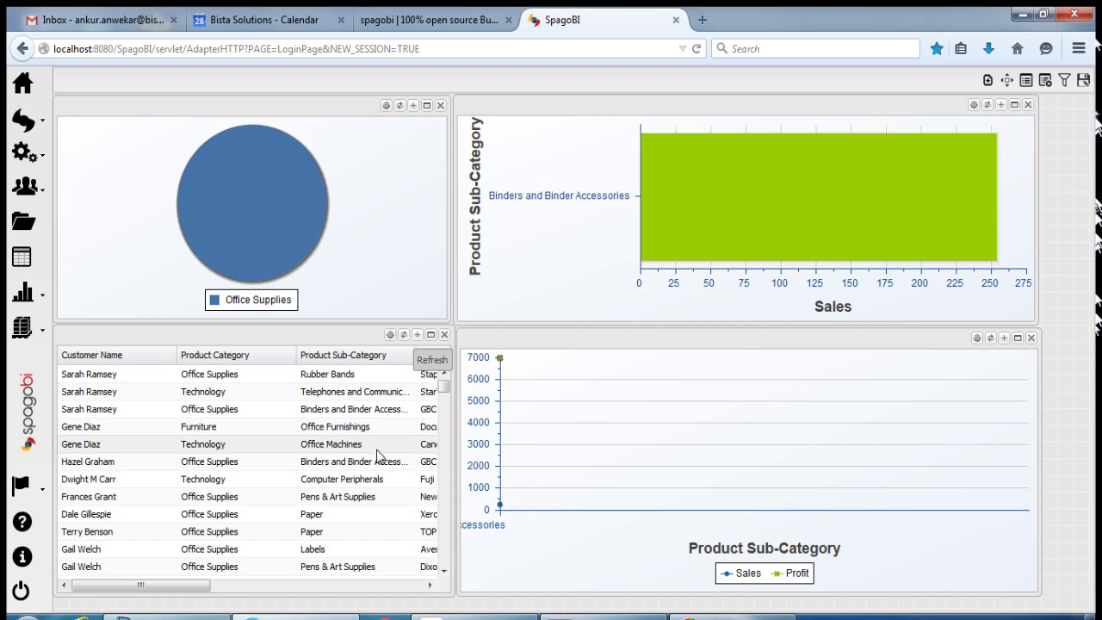
{"action": "left_click_drag", "start_coordinate": [210, 591], "coordinate": [422, 588]}
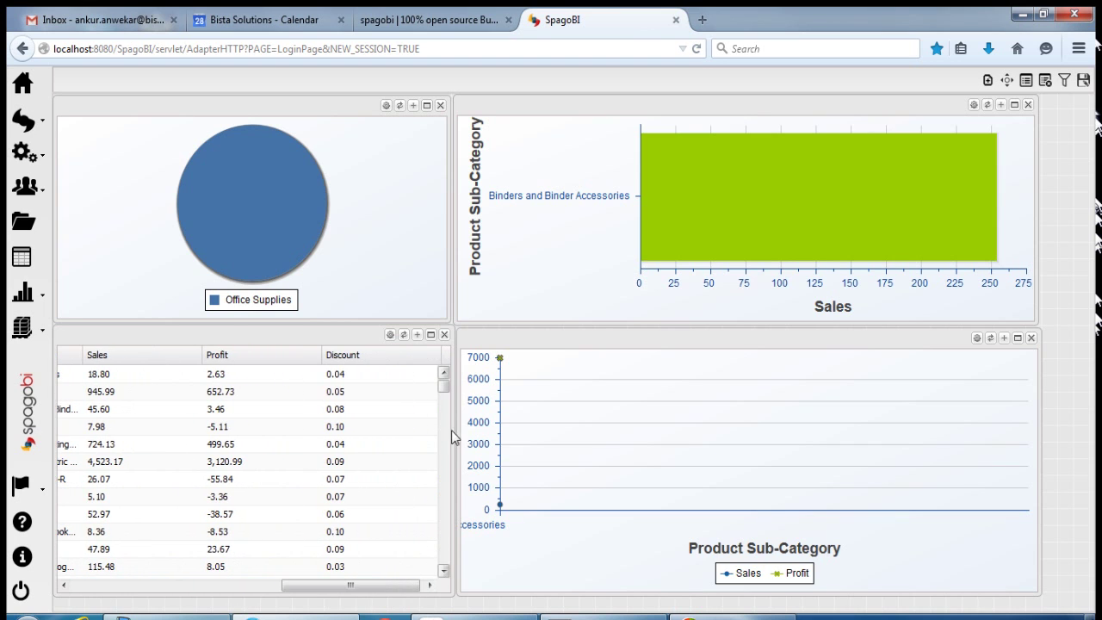
Clear all selections and filter the cockpit to the Furniture category
{"action": "left_click", "coordinate": [1044, 83]}
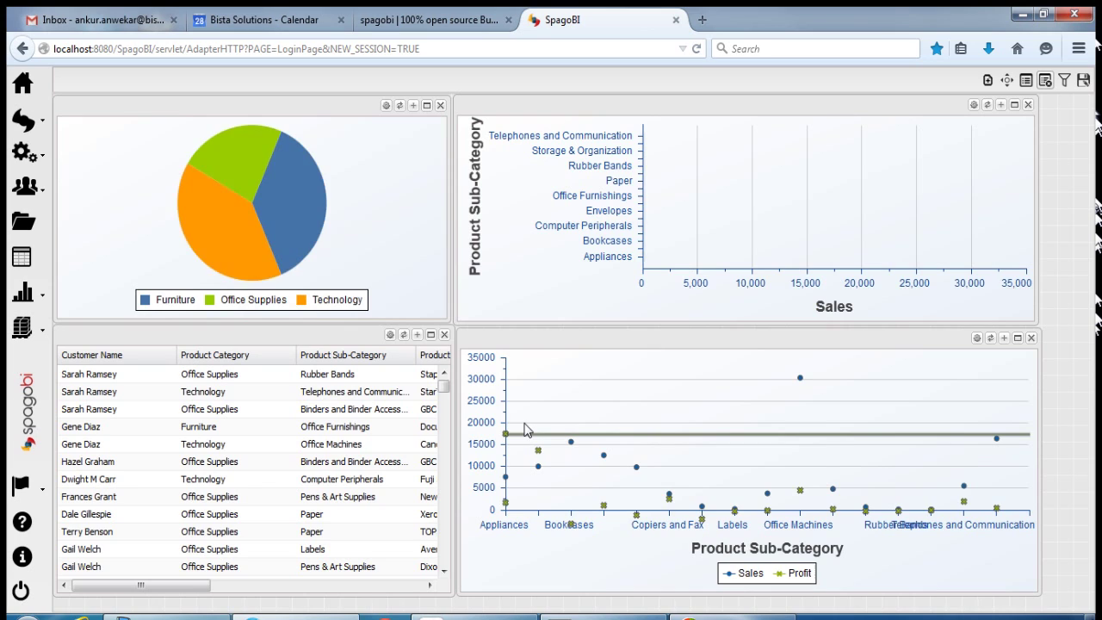
{"action": "mouse_move", "coordinate": [309, 214]}
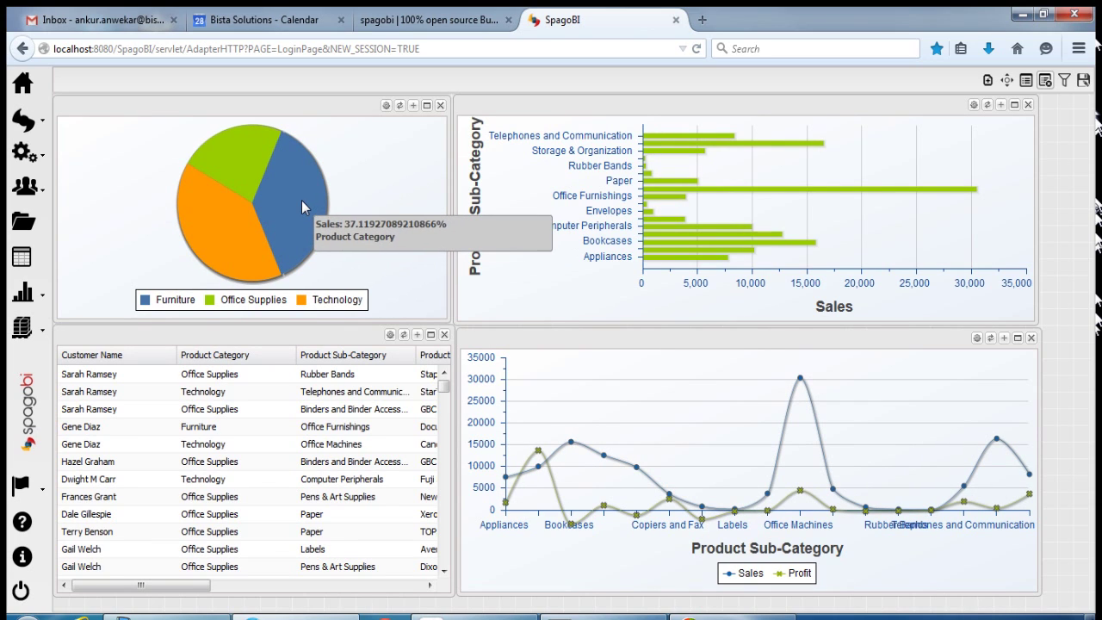
{"action": "left_click", "coordinate": [301, 207]}
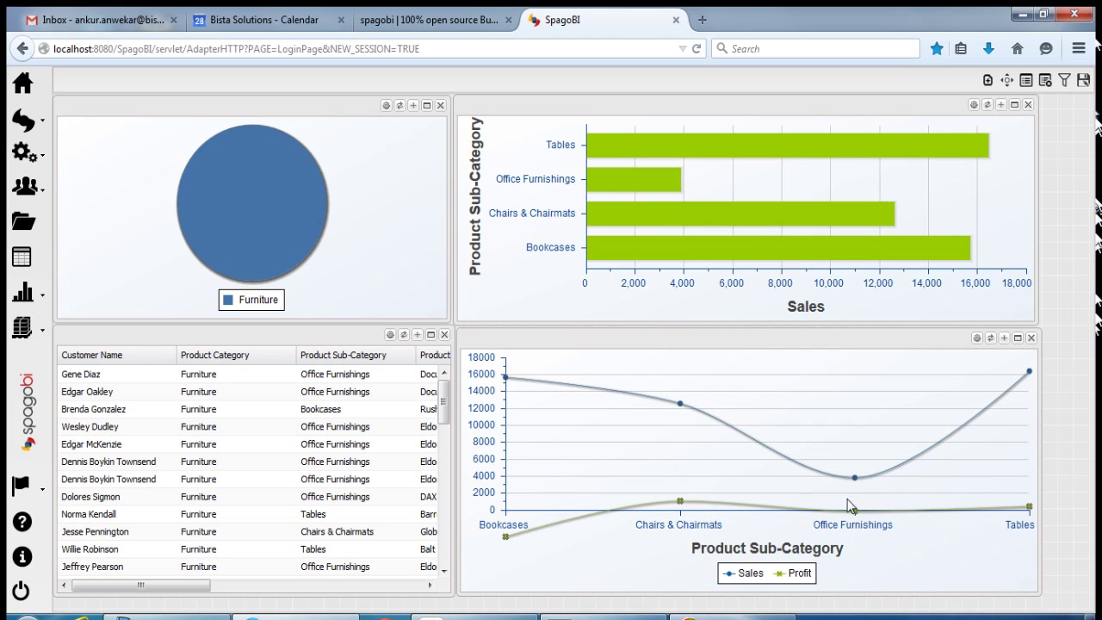
Review the Furniture-filtered widgets, then clear the filter so every category shows again
{"action": "mouse_move", "coordinate": [643, 508]}
{"action": "mouse_move", "coordinate": [514, 392]}
{"action": "mouse_move", "coordinate": [859, 244]}
{"action": "mouse_move", "coordinate": [856, 480]}
{"action": "mouse_move", "coordinate": [659, 181]}
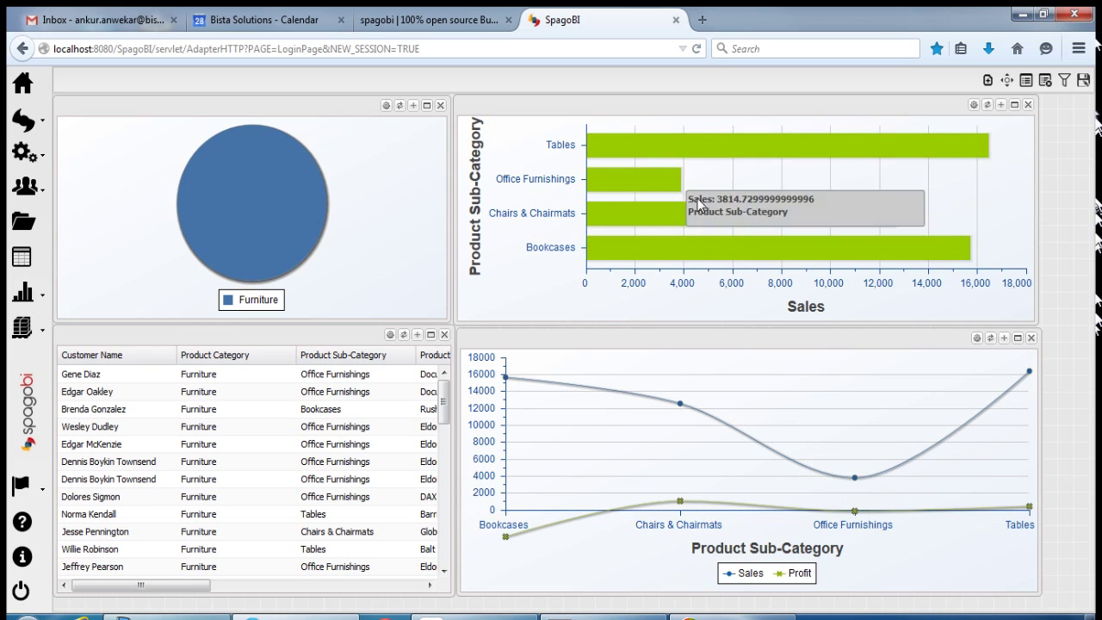
{"action": "mouse_move", "coordinate": [855, 513]}
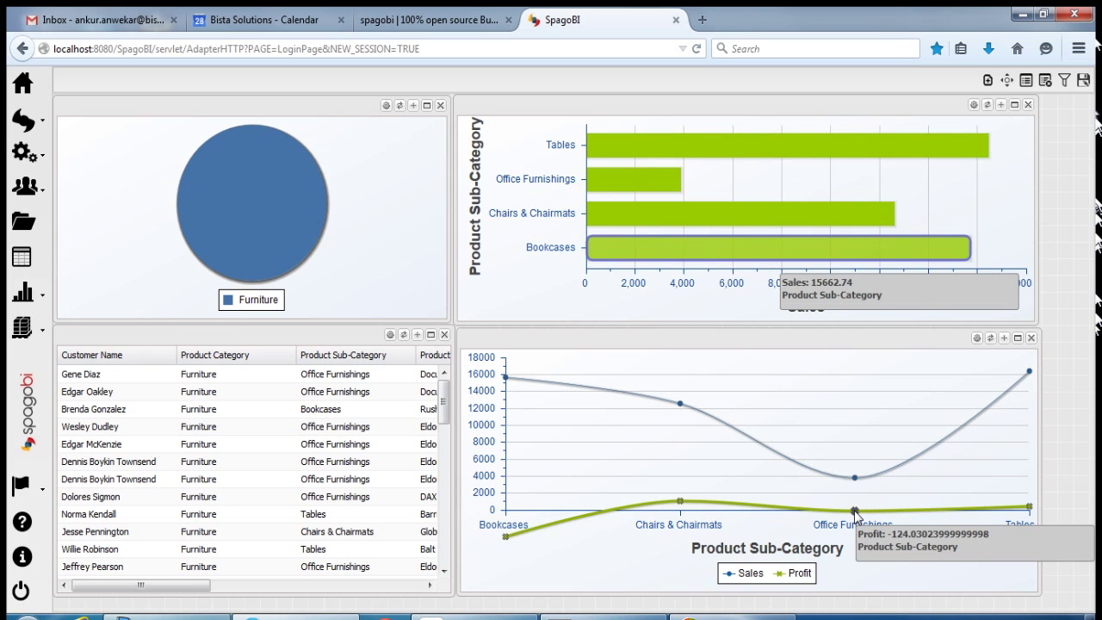
{"action": "mouse_move", "coordinate": [680, 503]}
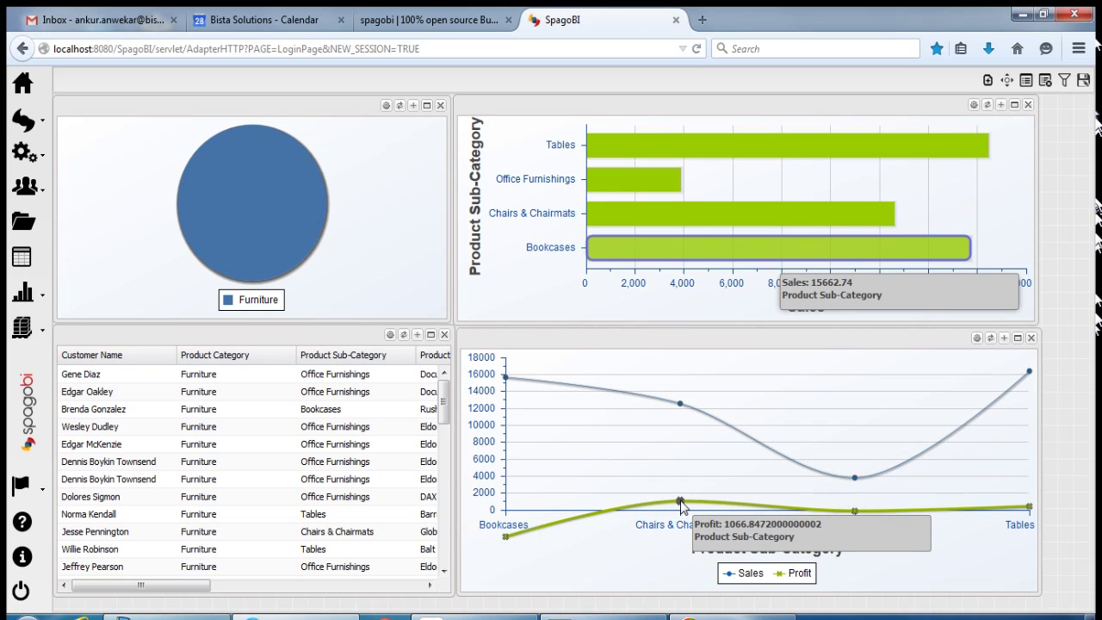
{"action": "mouse_move", "coordinate": [681, 404]}
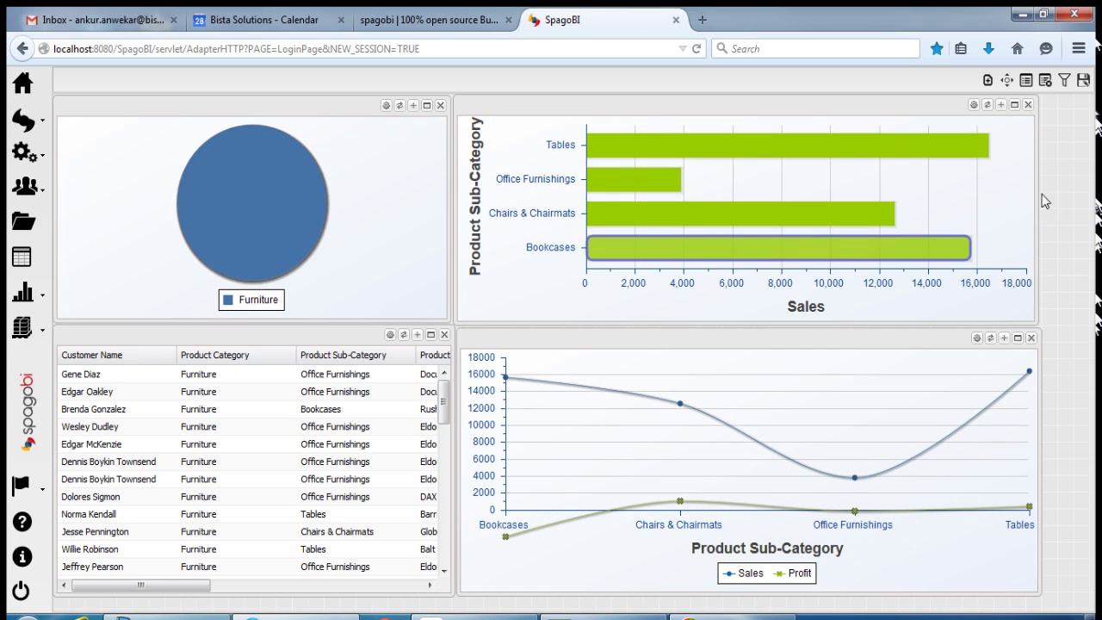
{"action": "left_click", "coordinate": [1043, 82]}
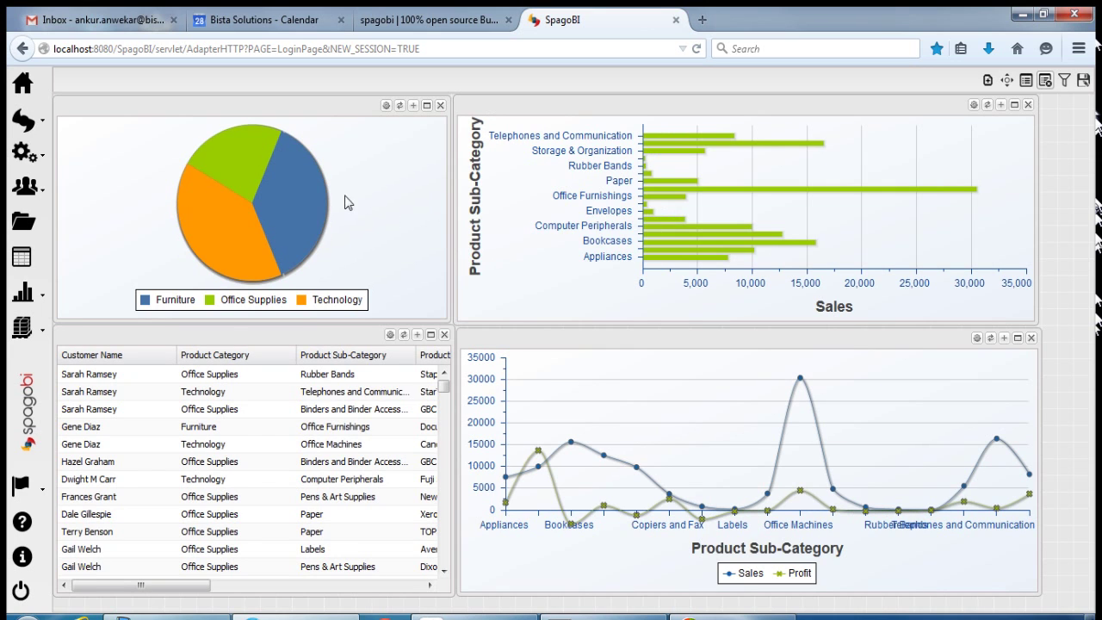
Select the orange Technology pie slice so all charts show its four sub-categories
{"action": "mouse_move", "coordinate": [270, 205]}
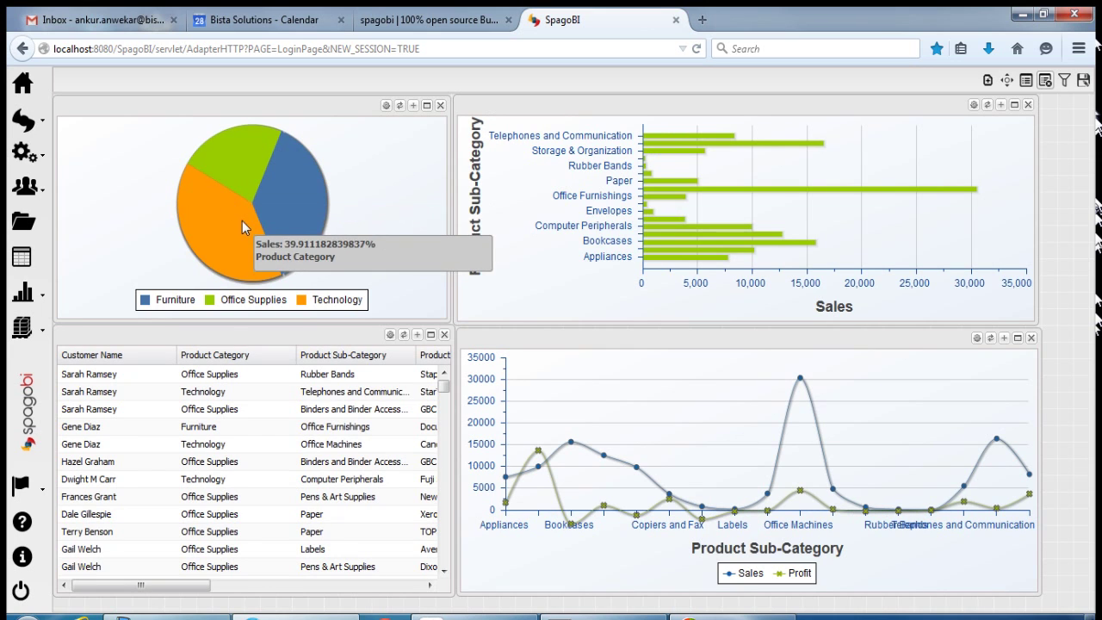
{"action": "left_click", "coordinate": [242, 221]}
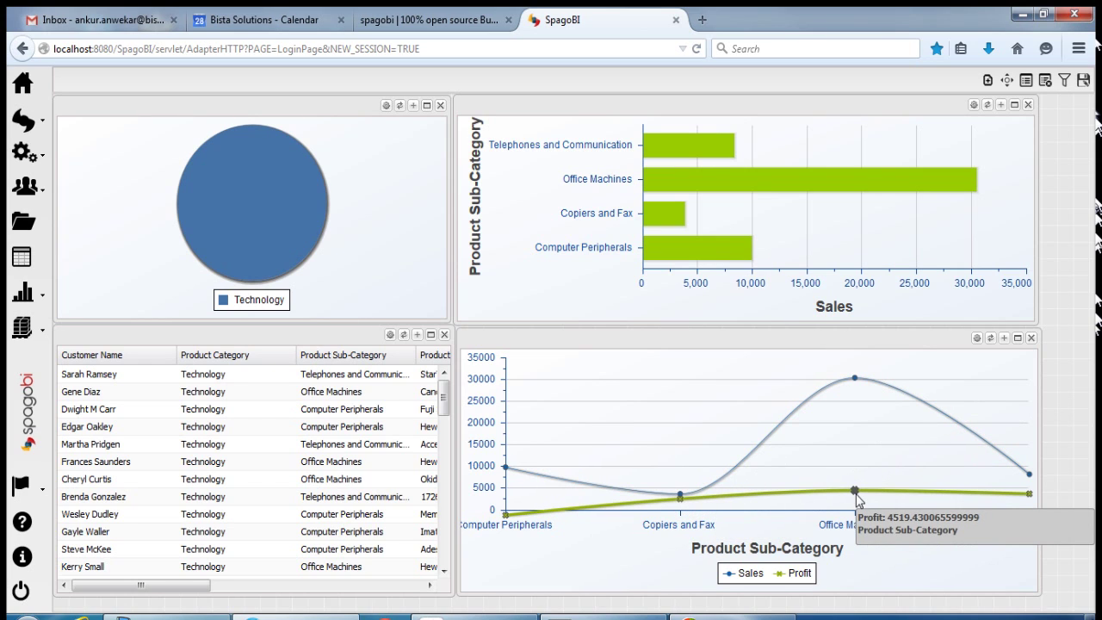
{"action": "mouse_move", "coordinate": [672, 220]}
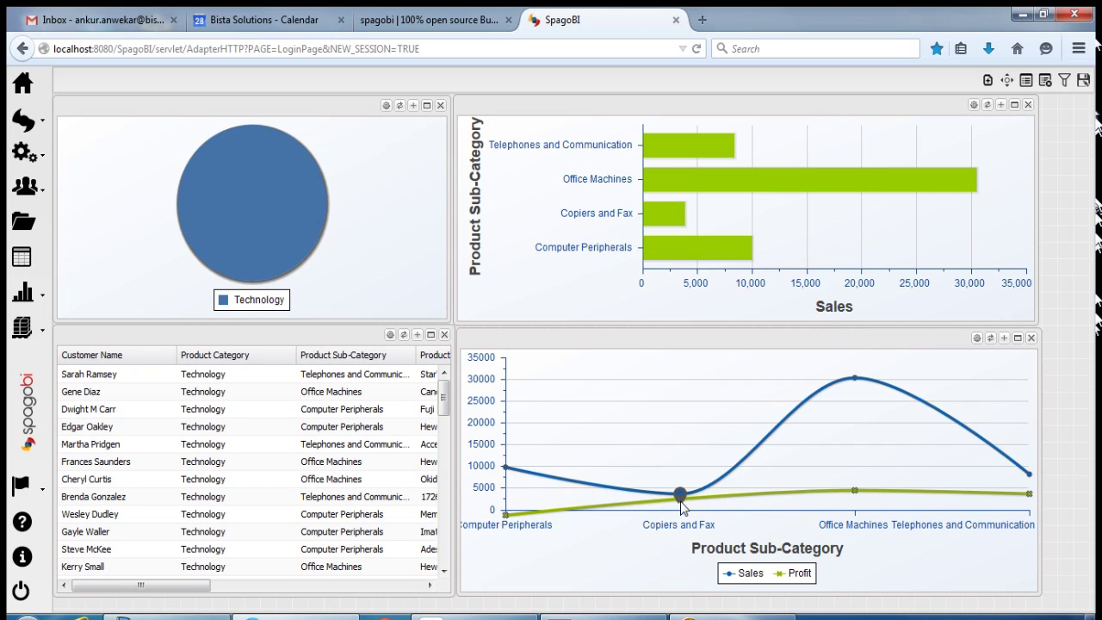
Filter to Copiers and Fax, check its one sale (3,707.47, profit 2,558.15), then clear selections
{"action": "left_click", "coordinate": [665, 215]}
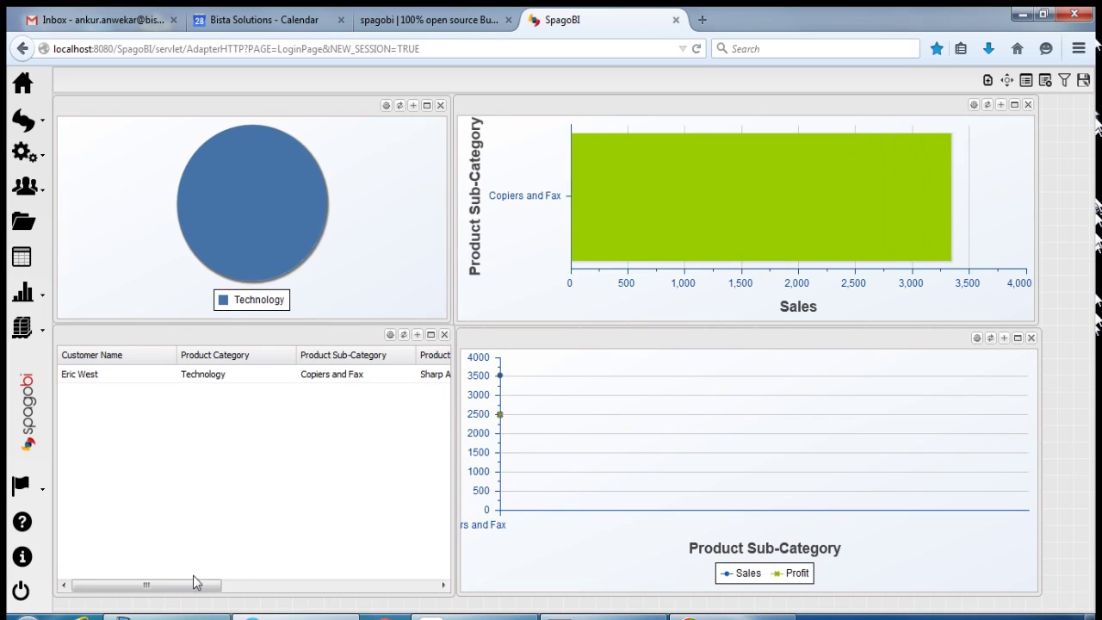
{"action": "left_click_drag", "start_coordinate": [211, 592], "coordinate": [366, 588]}
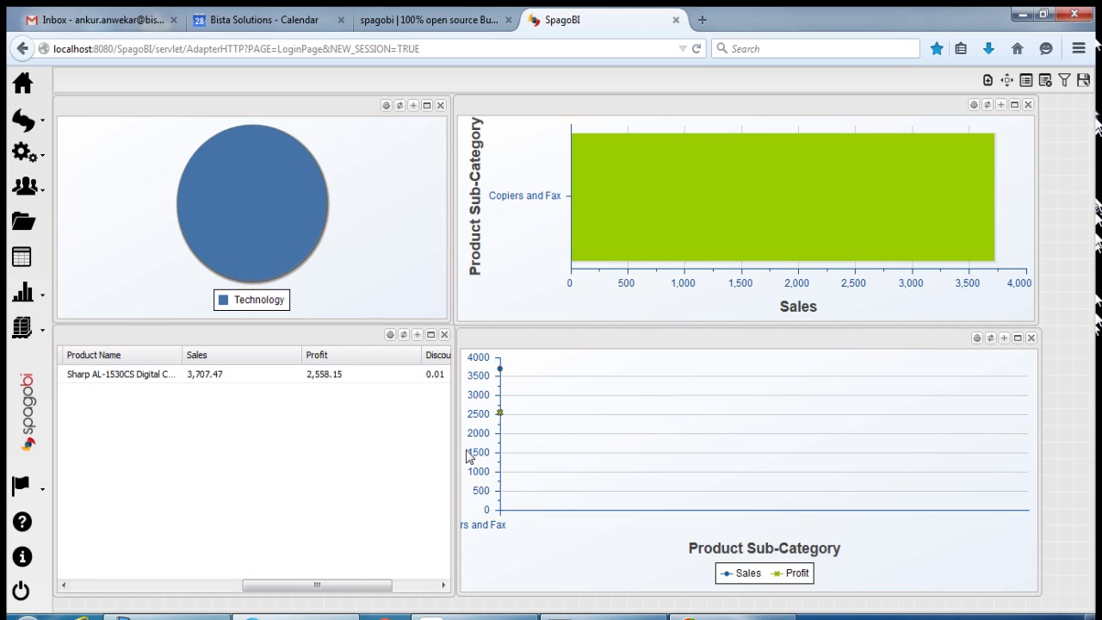
{"action": "left_click", "coordinate": [1044, 80]}
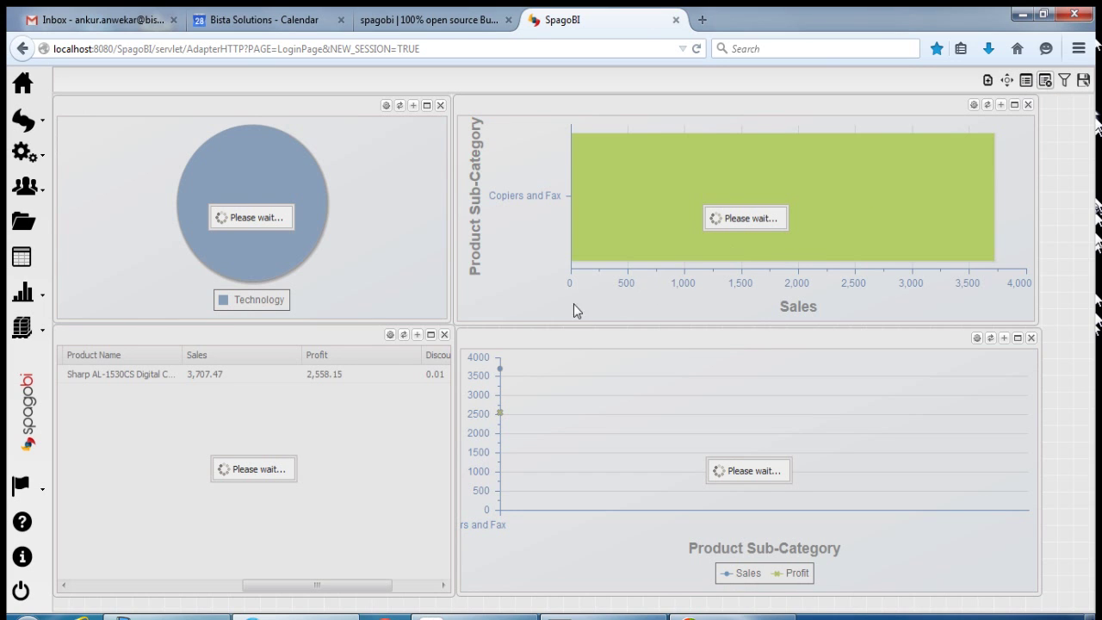